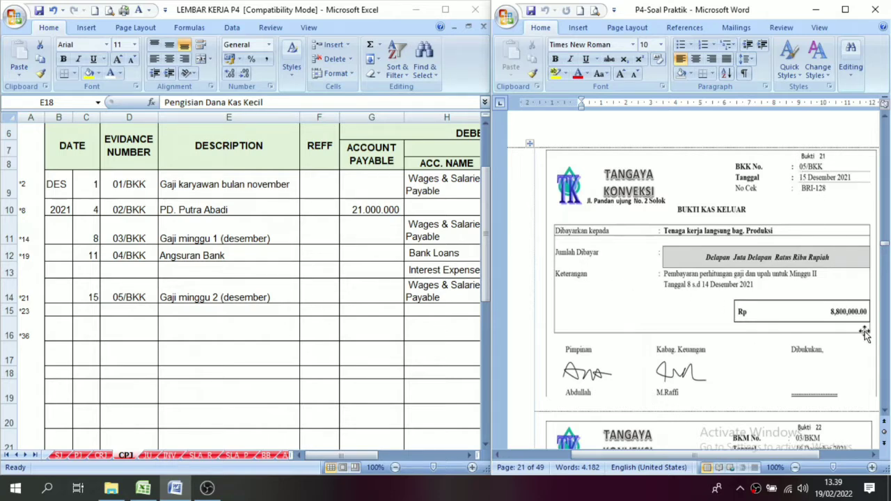
Find voucher Bukti 22 in the Word document and reveal the row 11 date on the CRJ sheet with the Automatic font colour.
left_click_drag(885, 414, 885, 414)
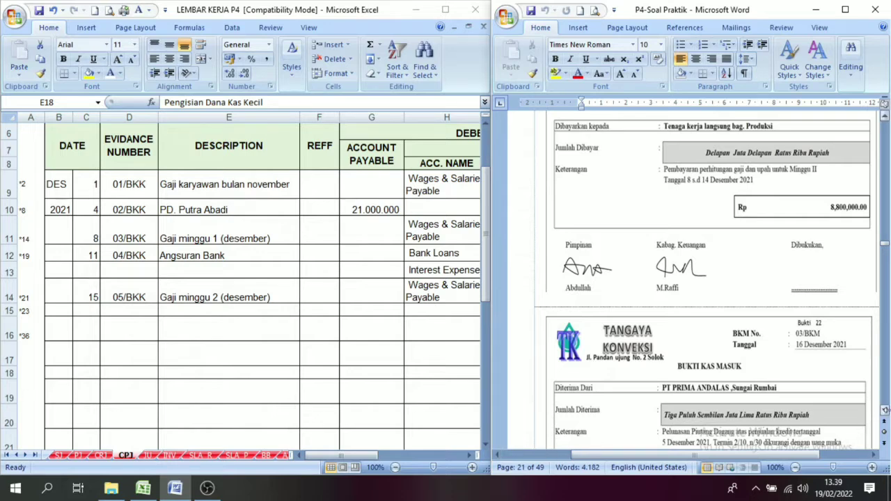
left_click_drag(885, 413, 885, 413)
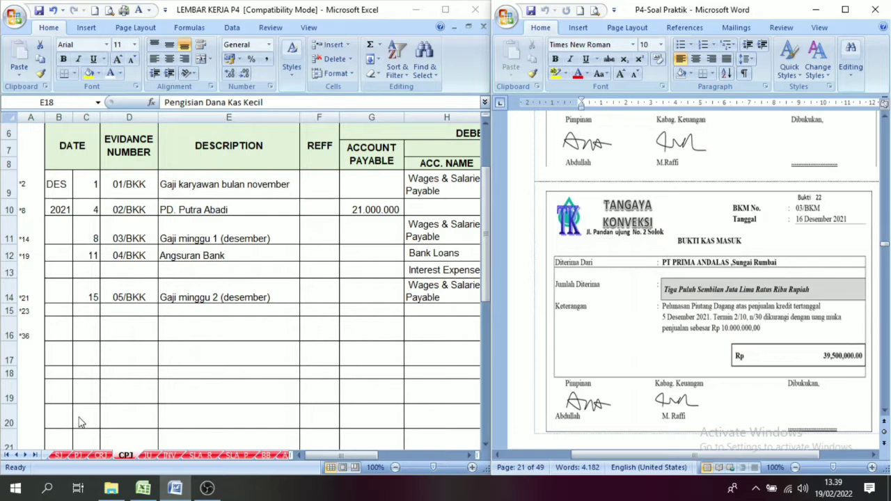
left_click(99, 455)
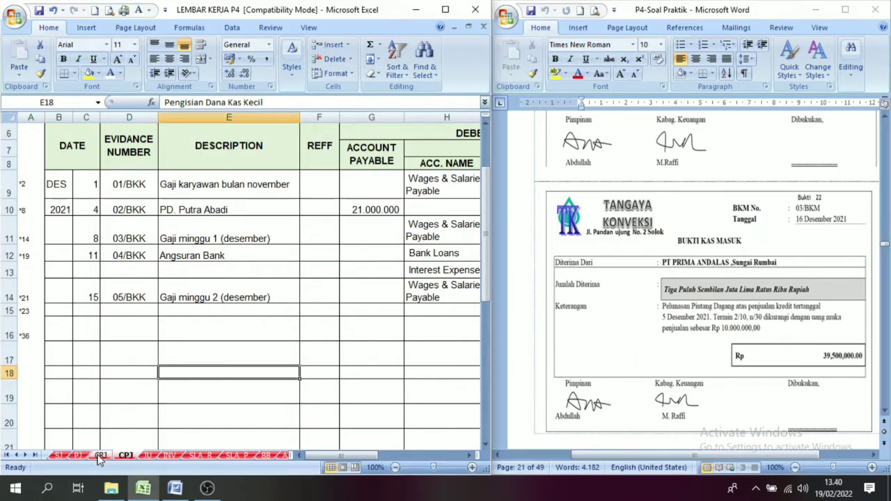
left_click_drag(59, 306, 101, 304)
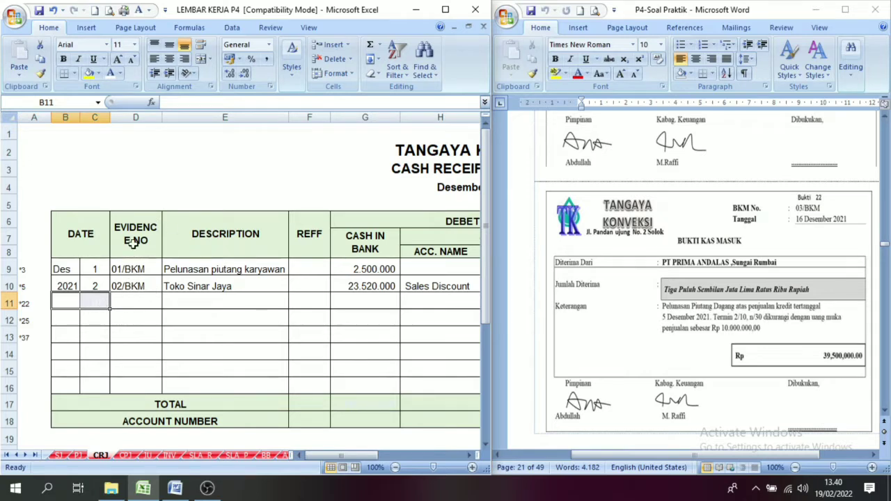
left_click(121, 73)
left_click(121, 89)
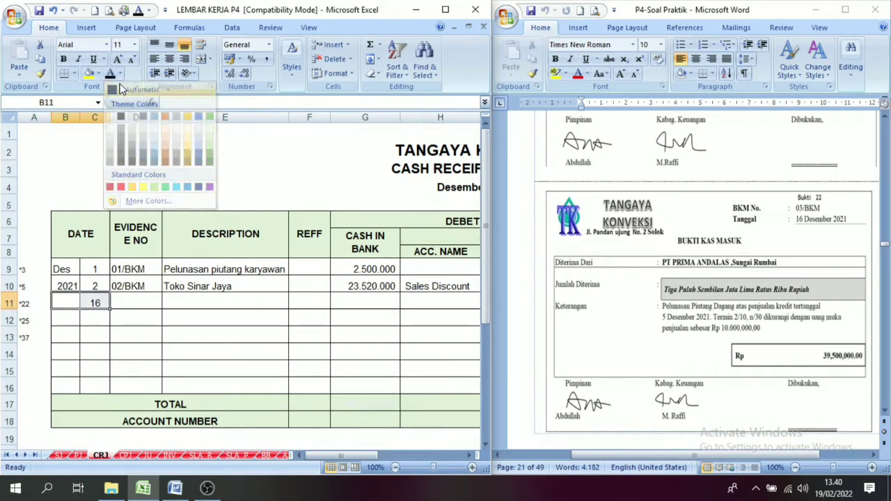
Reveal the evidence number 03/BKM and the description PT. Prima Andalas in row 11 by making their font black.
left_click(140, 303)
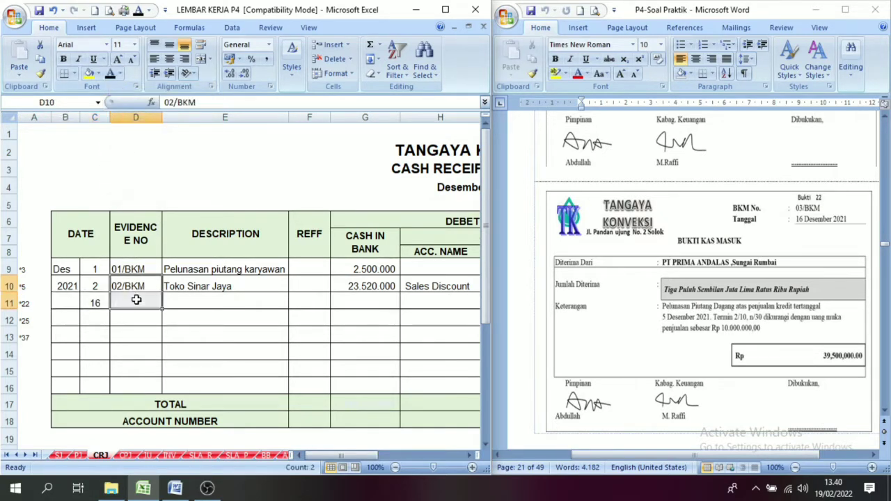
left_click(110, 73)
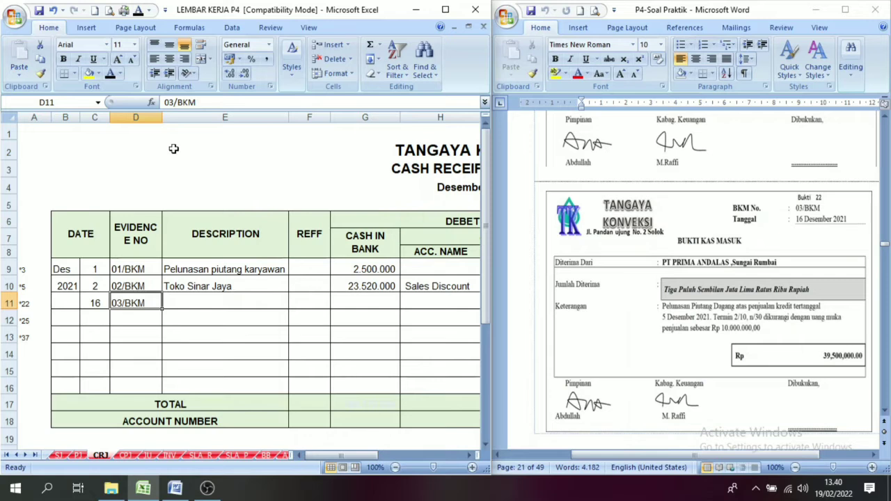
left_click(187, 299)
left_click(110, 74)
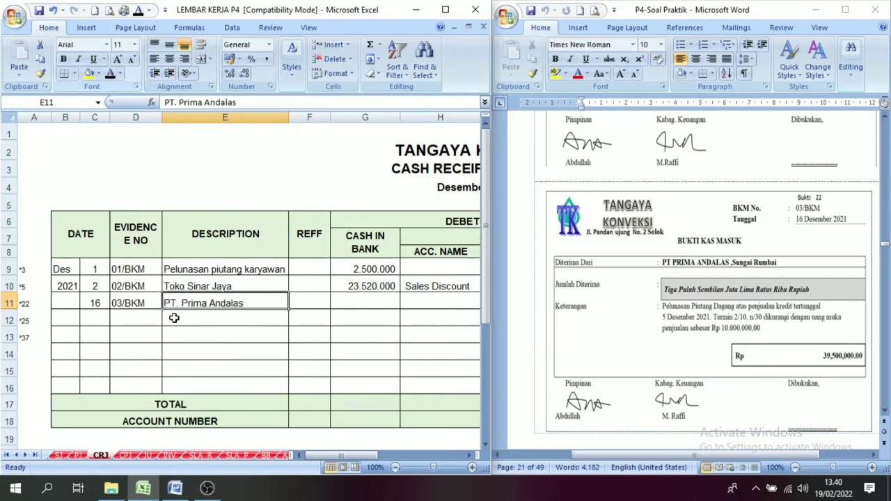
Reveal the row 11 cash in bank amount of 39.500.000 by making its font black.
left_click(471, 456)
left_click(471, 455)
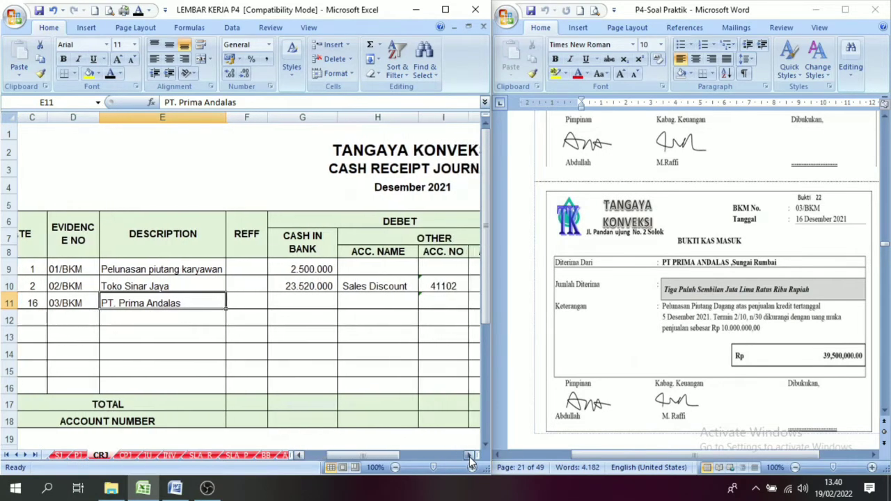
left_click(297, 303)
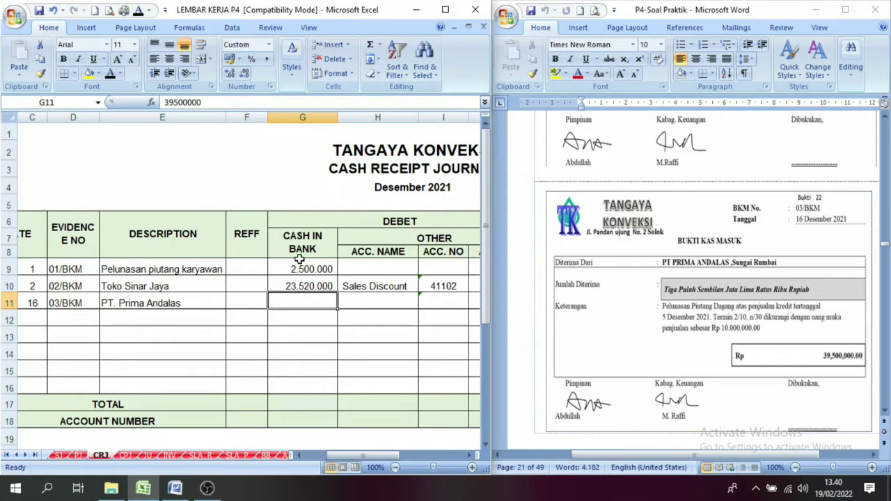
left_click(110, 74)
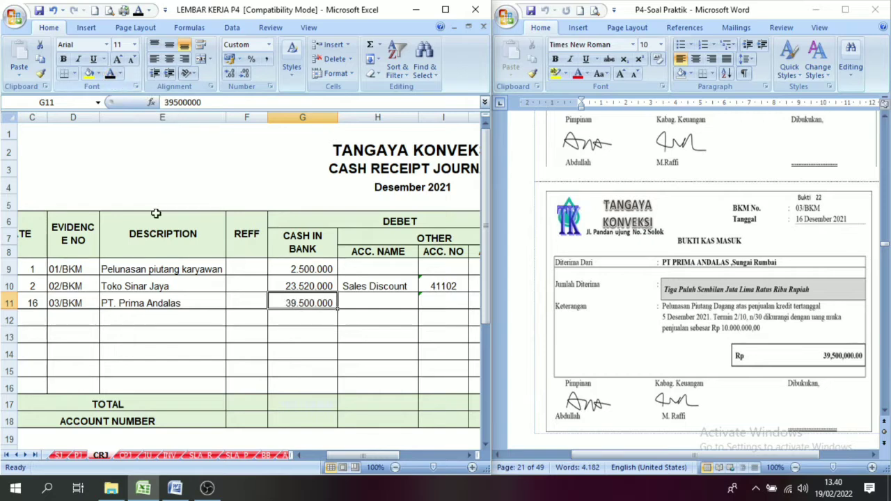
Look up the amount of the 5 December sale (pesanan TK-017) in PT. Prima Andalas's ledger on the SLA_R sheet.
left_click(472, 456)
left_click(471, 455)
left_click(471, 455)
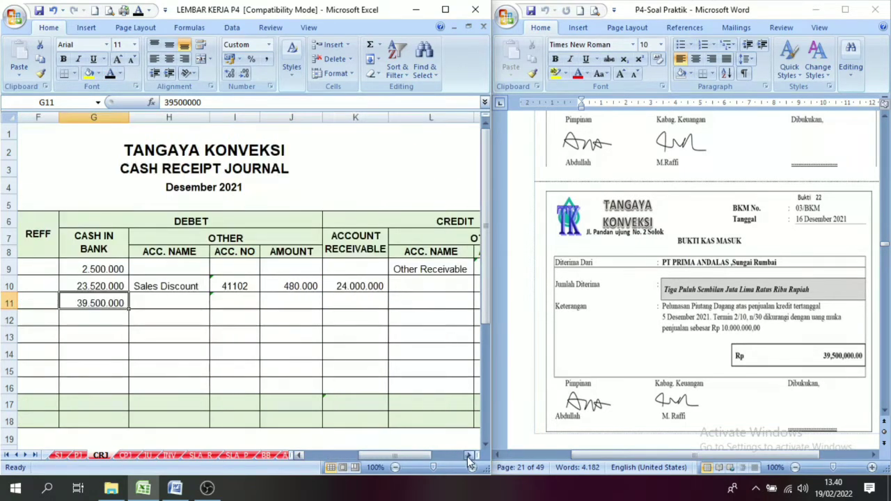
left_click(160, 297)
left_click(358, 243)
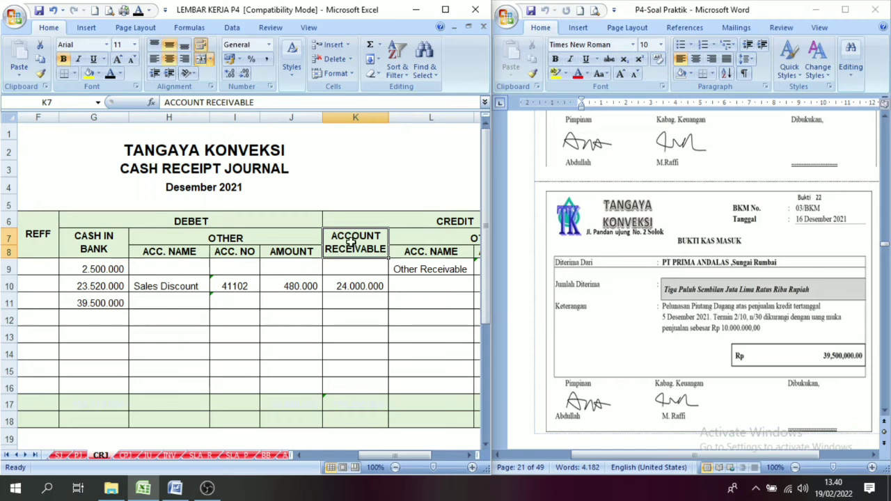
left_click(349, 304)
left_click(346, 238)
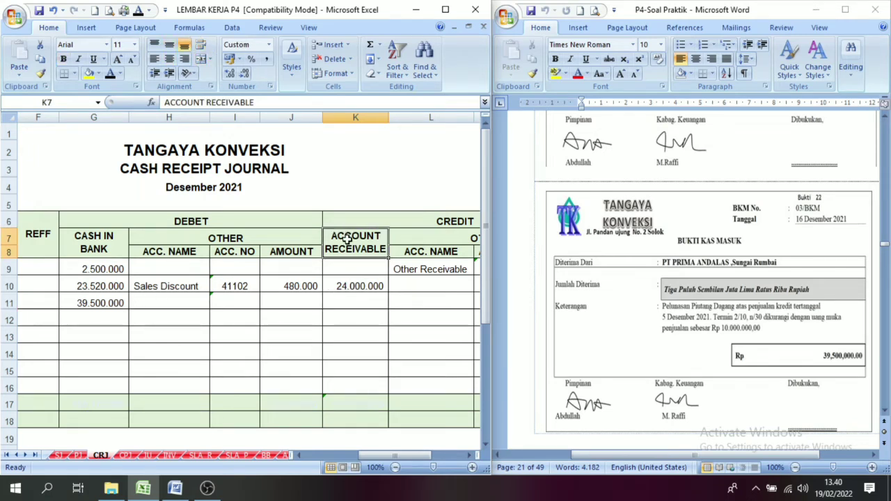
left_click(349, 304)
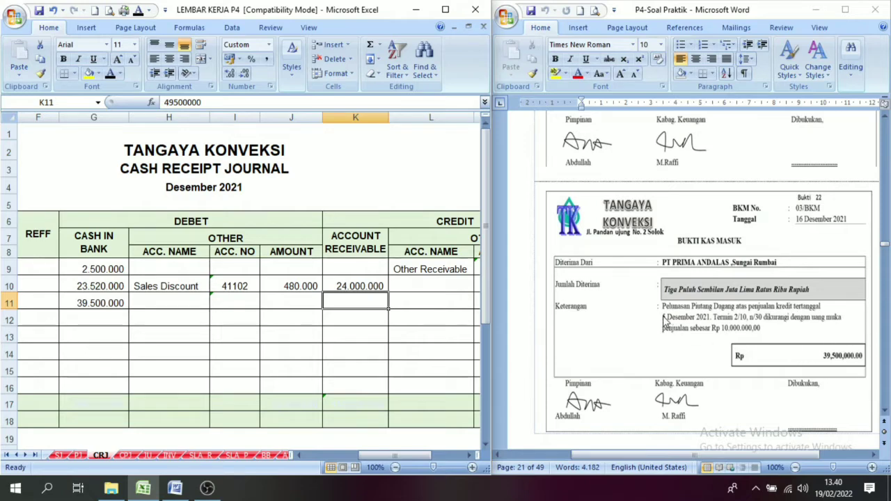
left_click(325, 286)
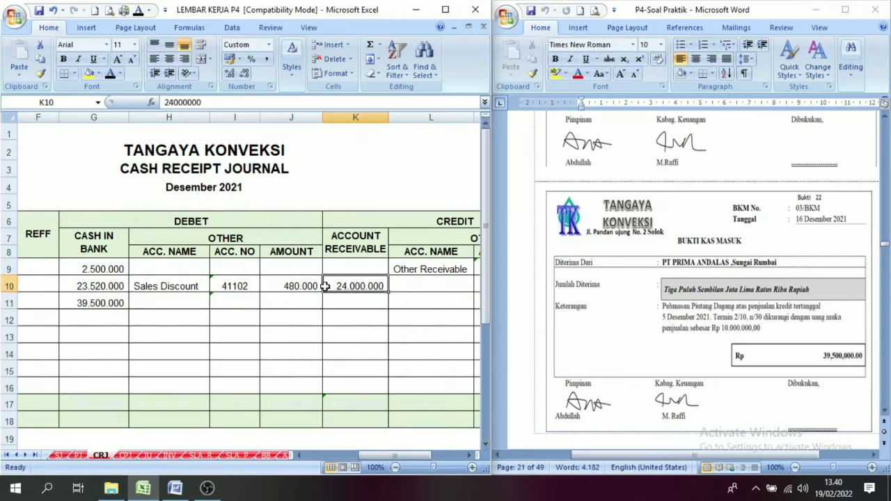
left_click(207, 457)
left_click(235, 457)
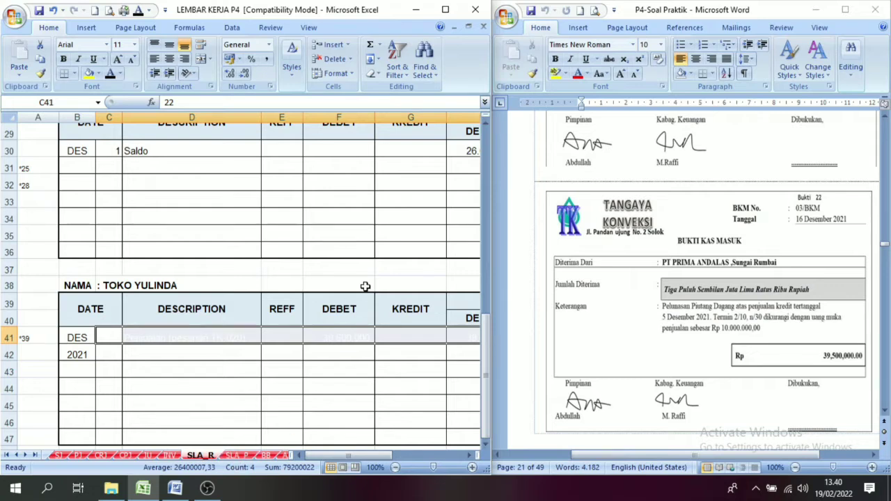
left_click_drag(485, 337, 497, 150)
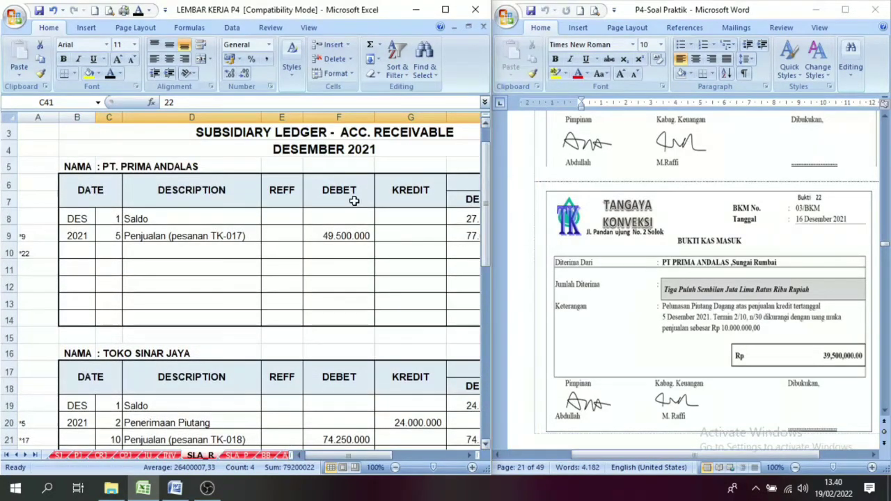
left_click(111, 236)
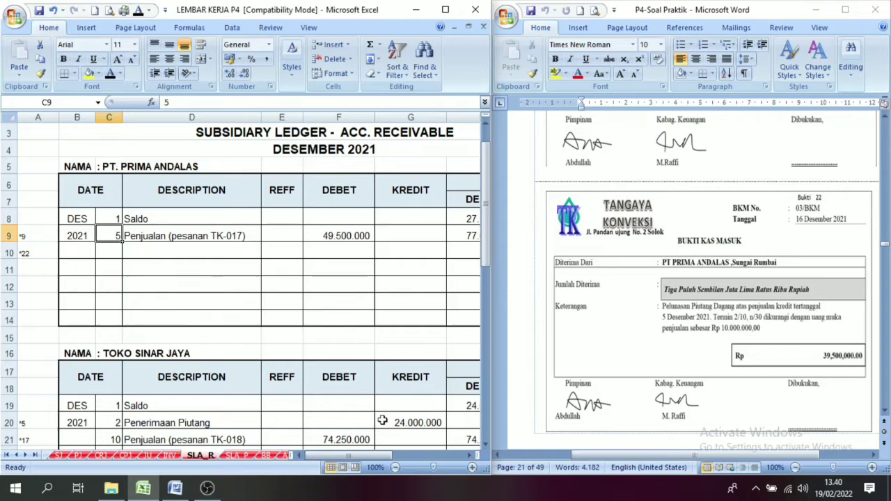
left_click(470, 457)
left_click(470, 457)
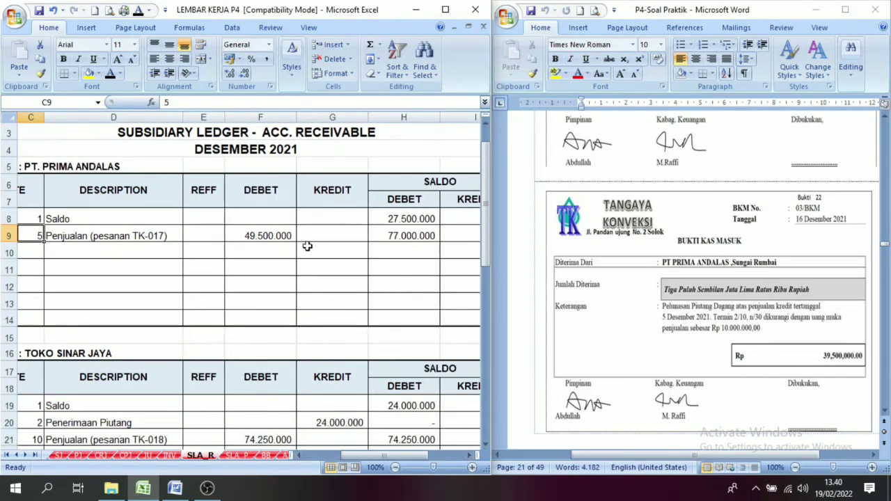
left_click(268, 236)
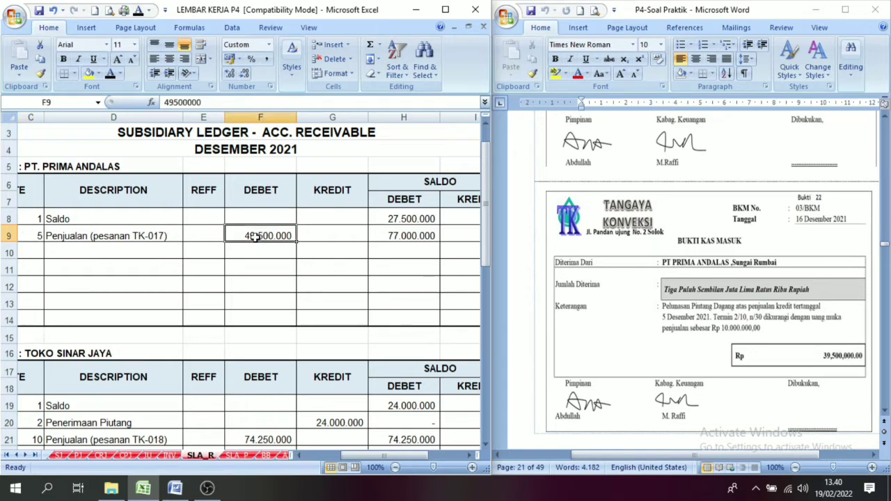
left_click_drag(395, 456, 373, 456)
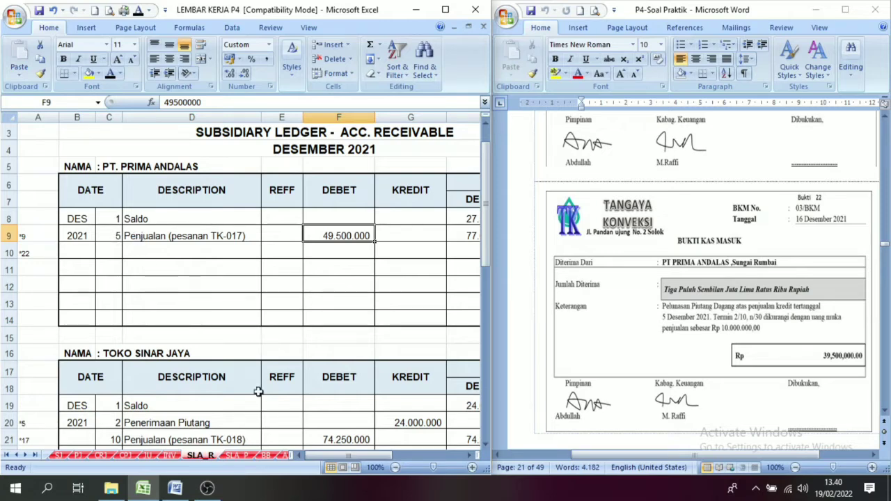
Reveal the row 11 account receivable credit of 49.500.000 on the CRJ sheet by making its font black.
left_click(104, 456)
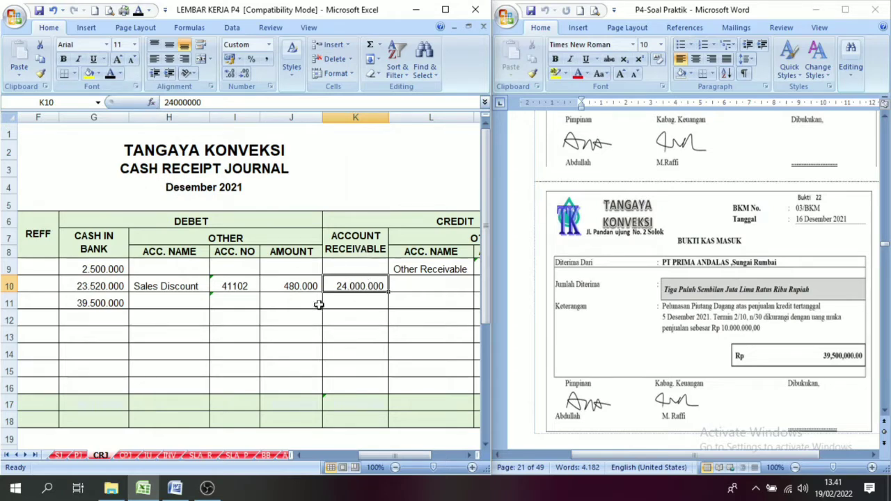
left_click(357, 299)
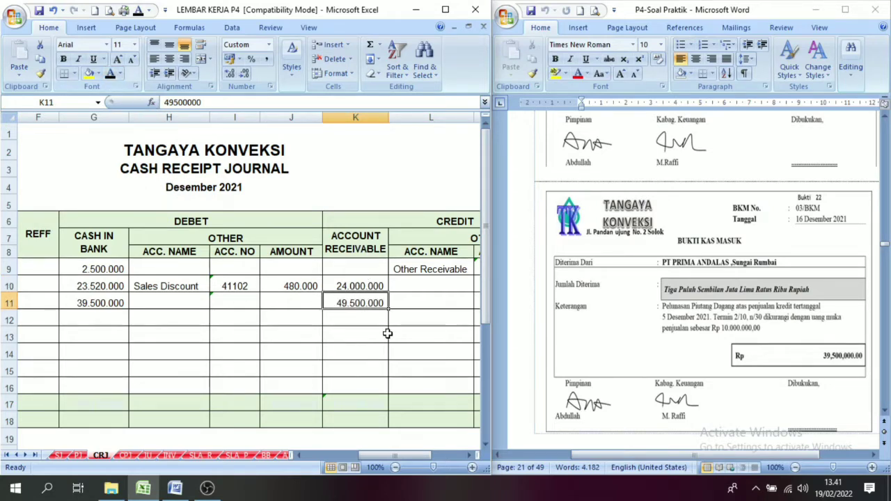
left_click_drag(384, 455, 374, 455)
left_click(471, 456)
Reveal row 11's other debit entry, Prepaid Income, account 21105, amount 10.000.000, by making its font black.
left_click(178, 301)
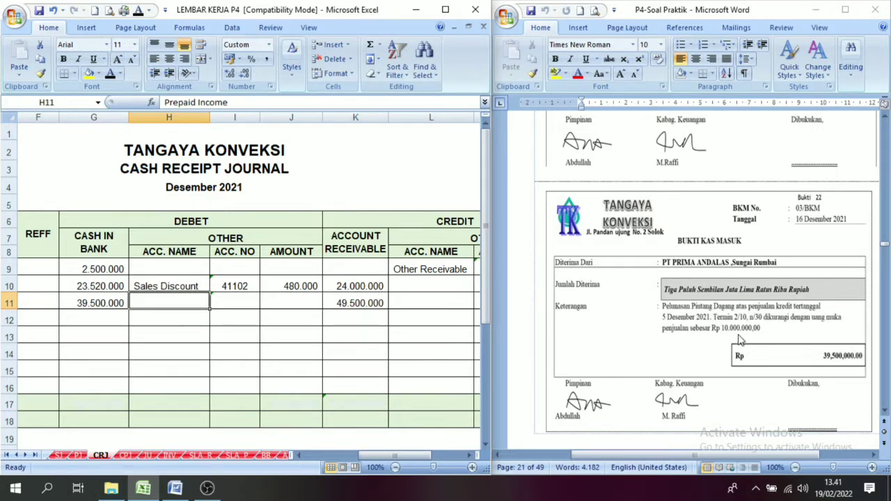
left_click(200, 243)
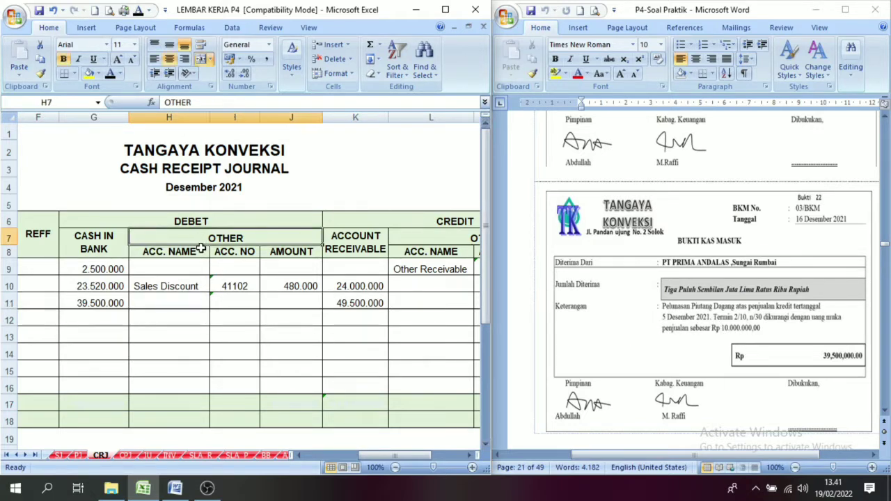
left_click(166, 306)
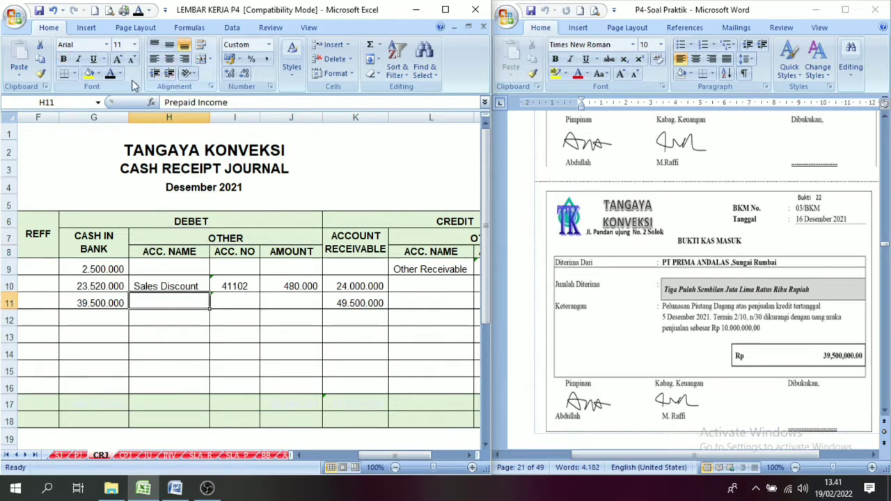
left_click(110, 77)
left_click(237, 309)
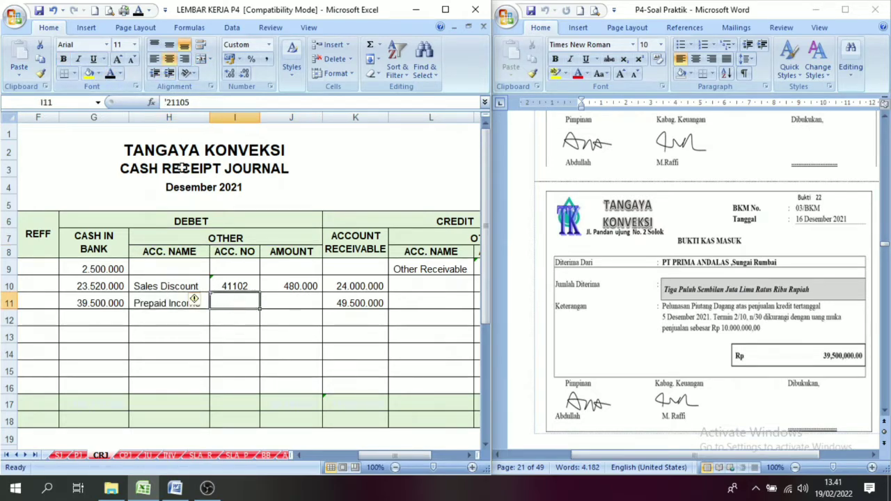
left_click(110, 75)
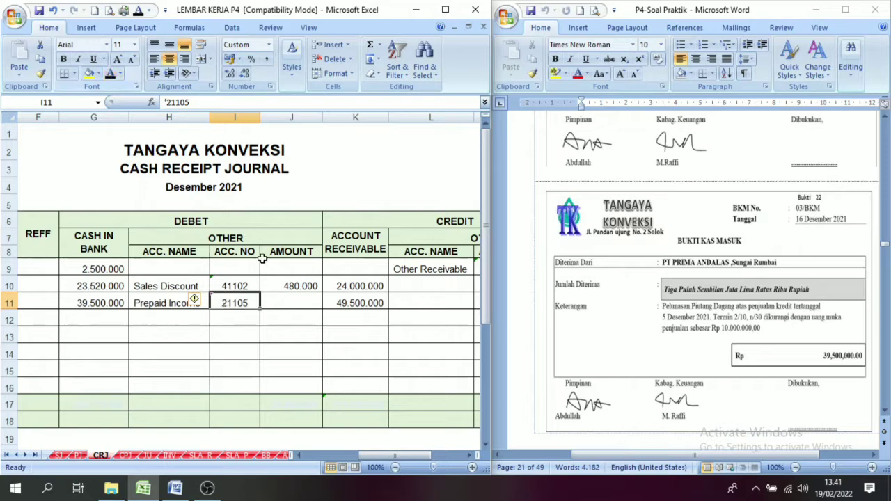
left_click(297, 296)
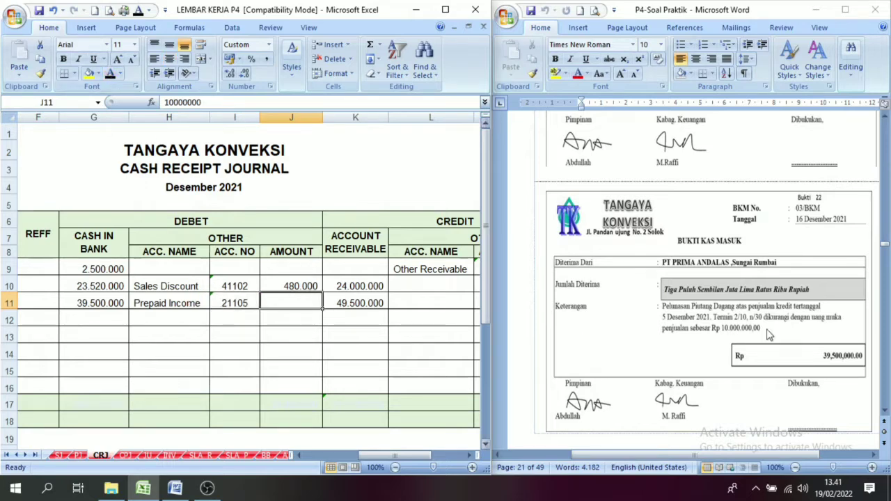
left_click(110, 75)
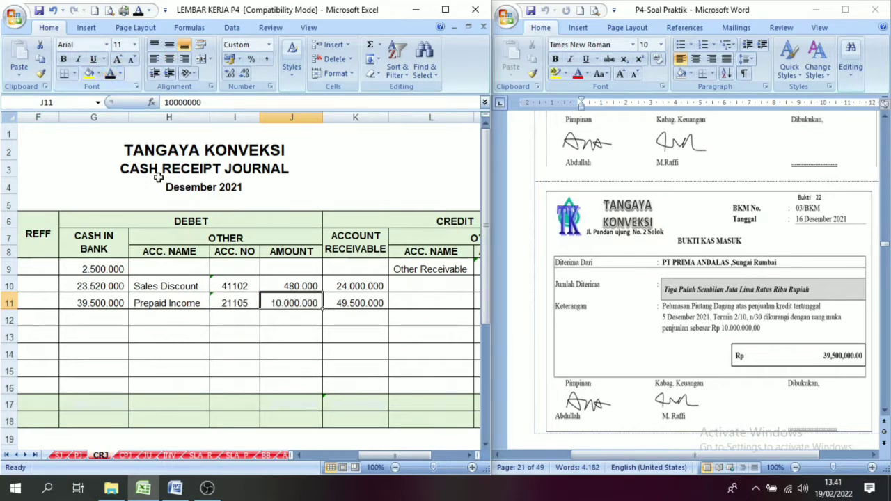
Review the row 11 debit entries and the matching account receivable credit in the cash receipt journal.
left_click(299, 454)
left_click_drag(376, 458, 387, 458)
left_click(300, 455)
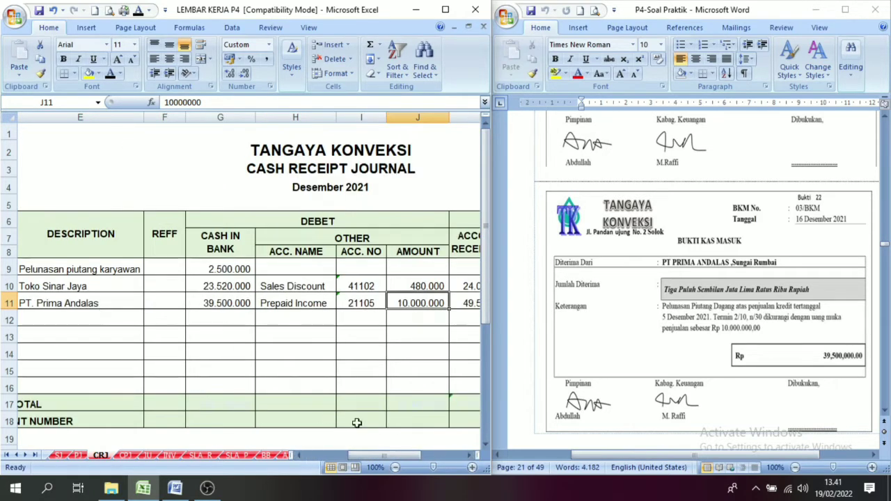
left_click(473, 456)
left_click(352, 247)
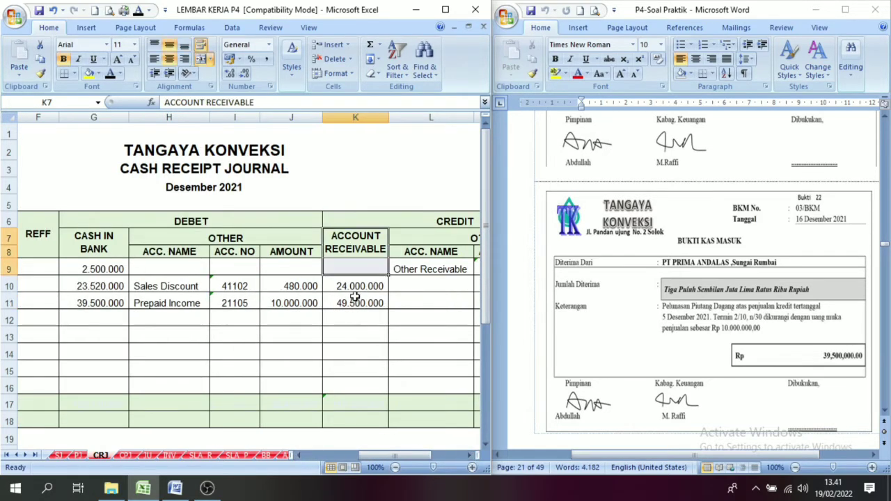
left_click(355, 300)
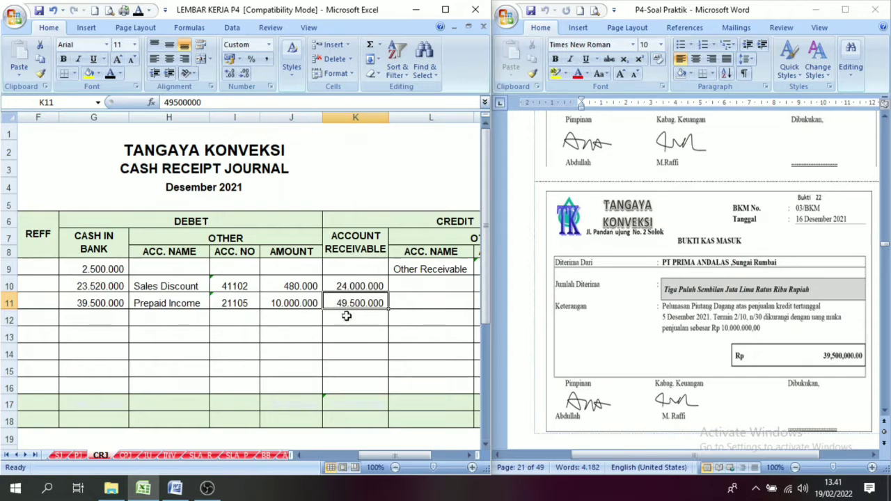
left_click(419, 222)
left_click(362, 257)
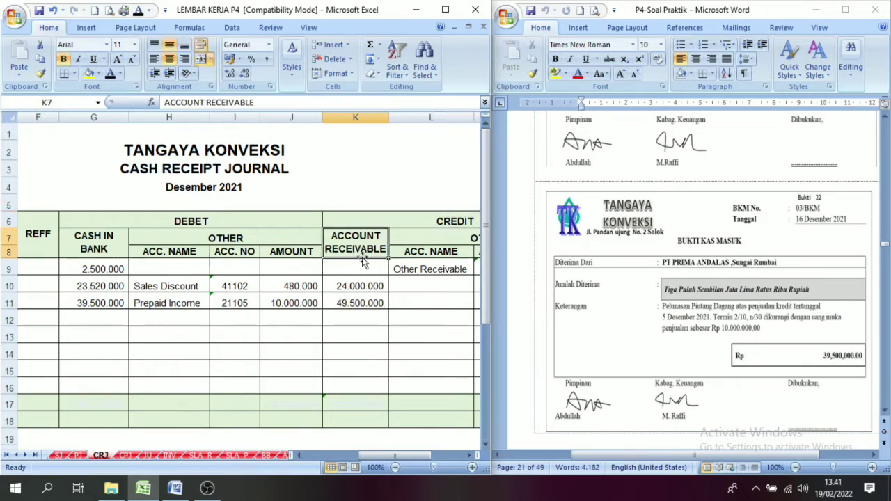
left_click(353, 307)
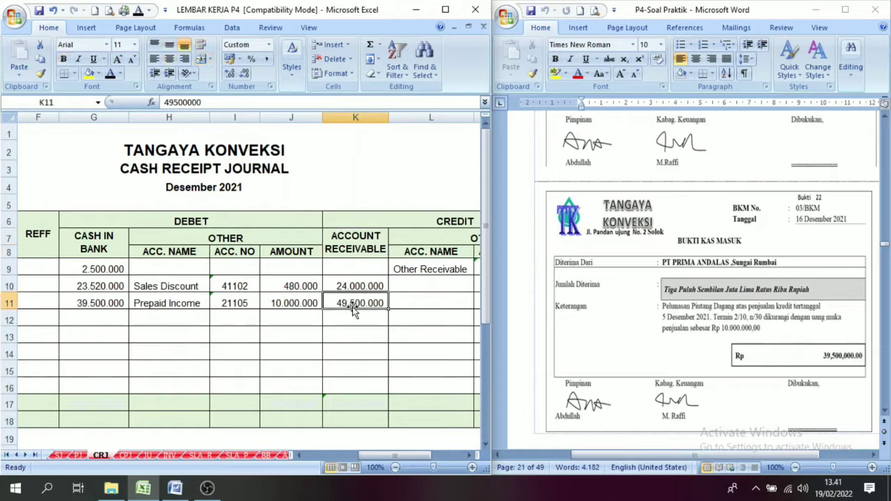
Reveal the date 16 and description "Penerimaan piutang" in row 10 of PT. Prima Andalas's SLA_R ledger by making their font black.
left_click(449, 223)
left_click(439, 240)
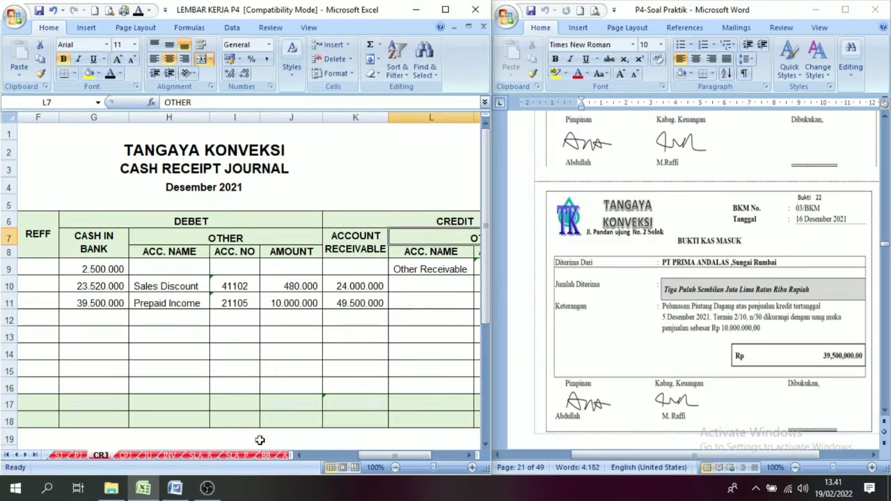
left_click(200, 456)
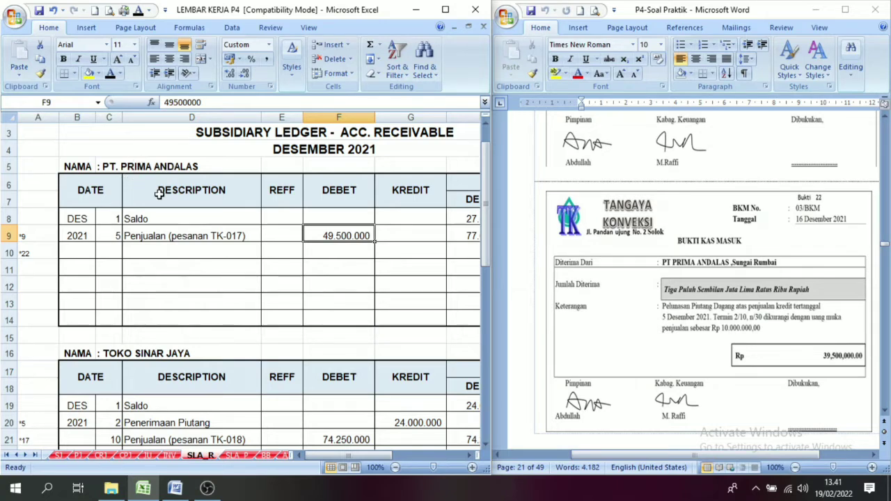
left_click(107, 251)
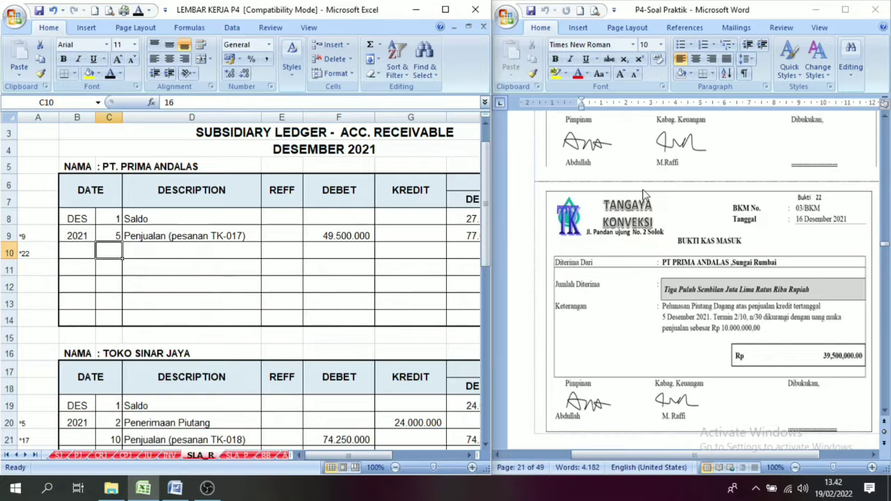
left_click(110, 74)
left_click(156, 257)
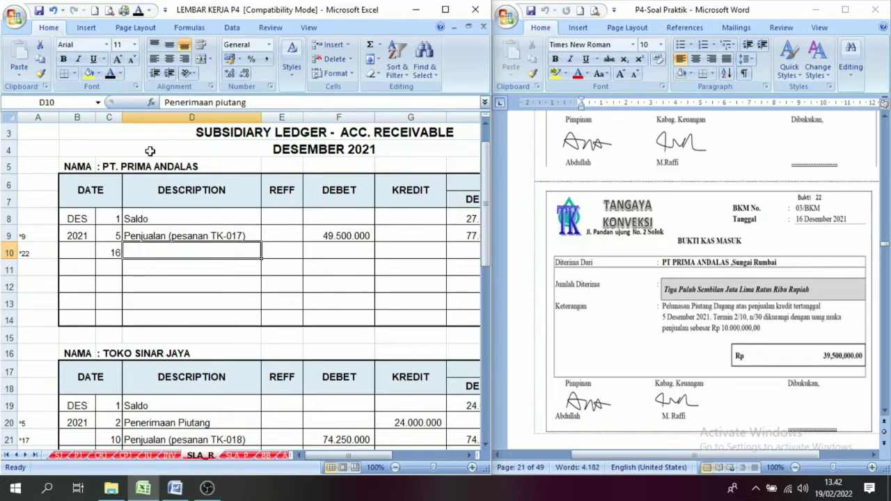
left_click(110, 75)
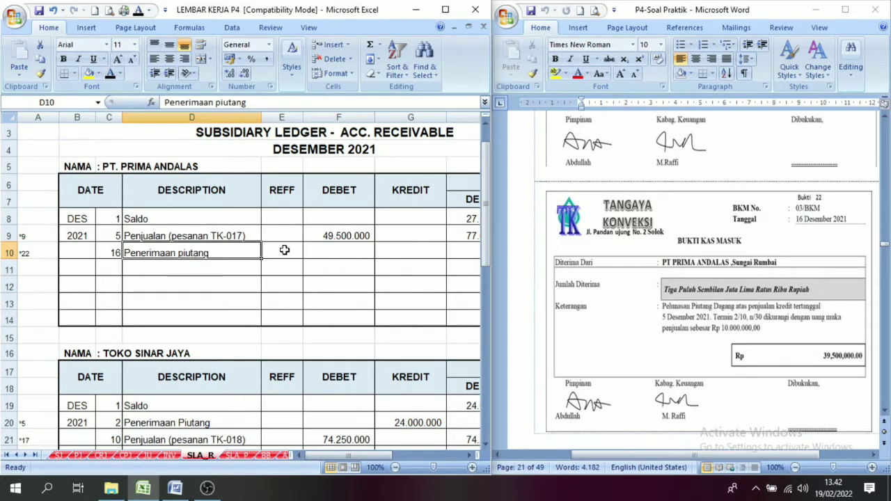
Record the 49.500.000 credit for the 16 December receipt in PT. Prima Andalas's ledger, row 10.
left_click(470, 460)
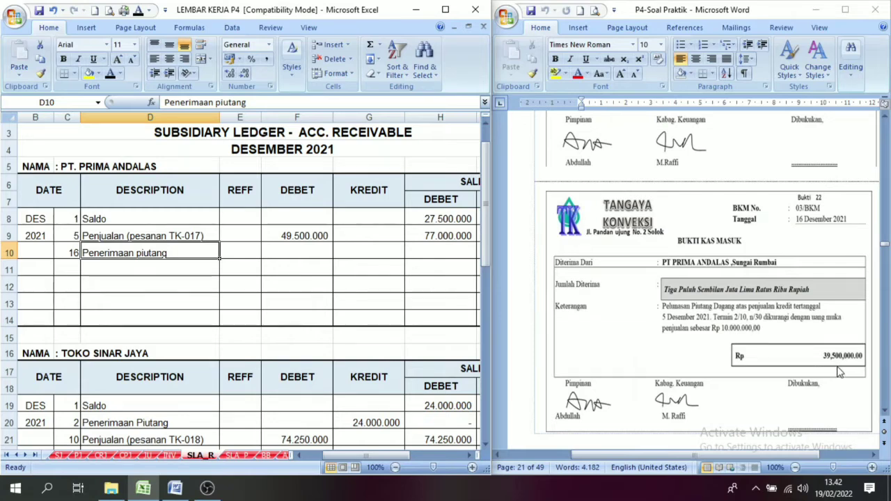
left_click(354, 253)
type("49500000")
key("Return")
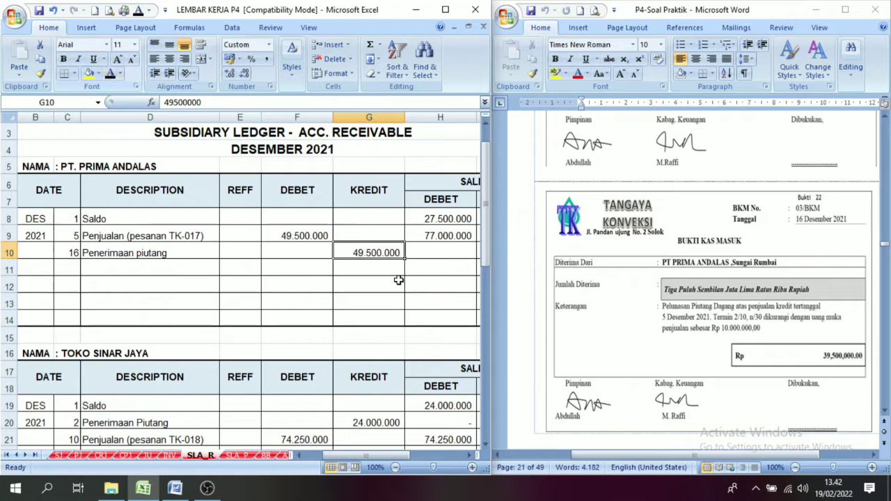
Reveal PT. Prima Andalas's row 10 debit balance, formula =H9-G10, by making its font black.
left_click(474, 454)
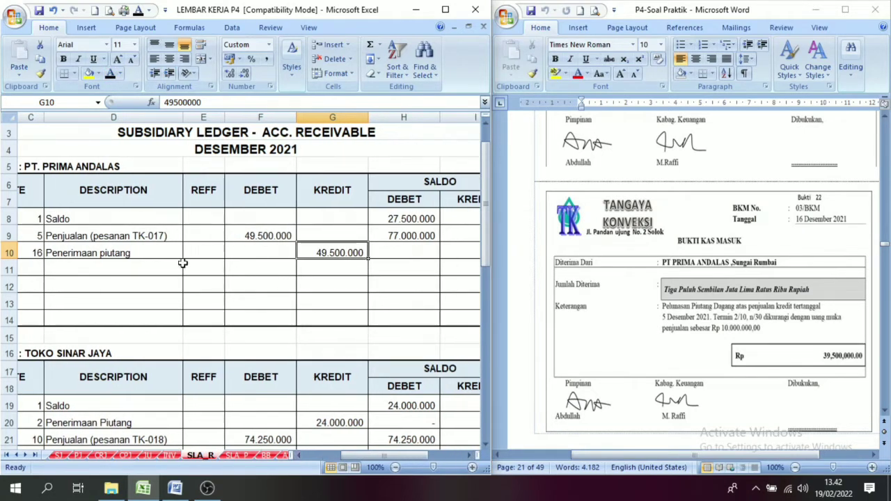
left_click(432, 184)
left_click(409, 238)
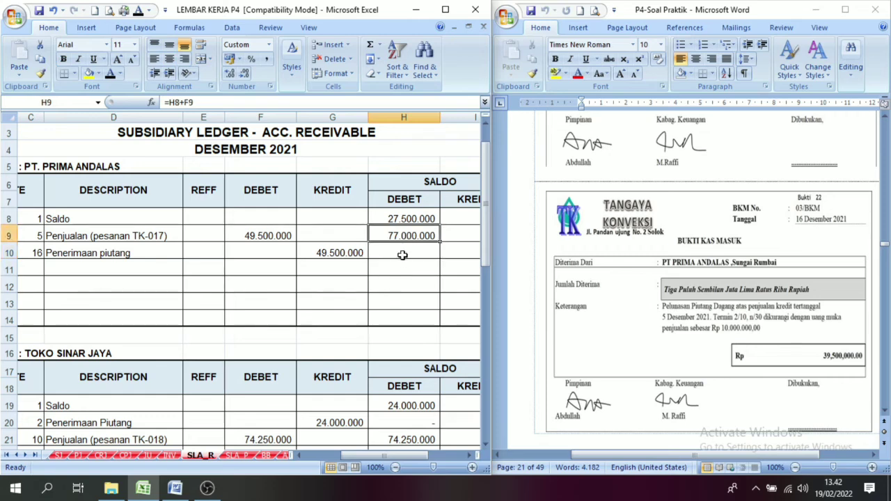
left_click(317, 255)
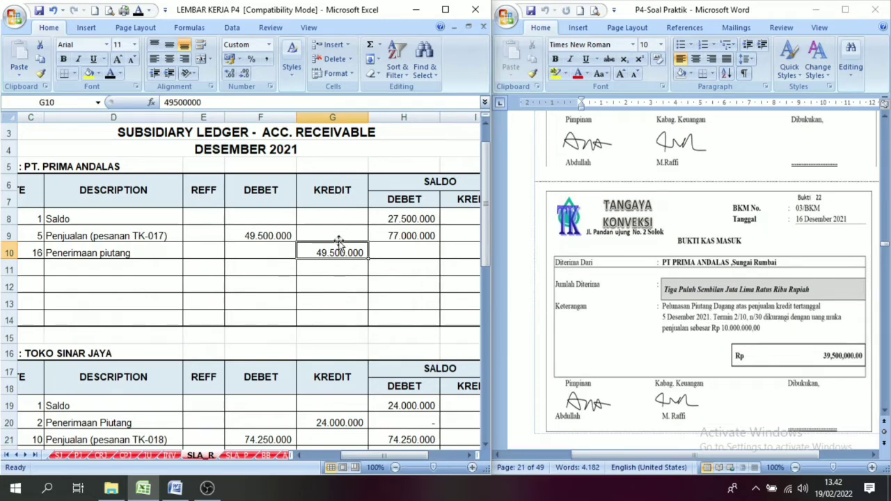
left_click(420, 256)
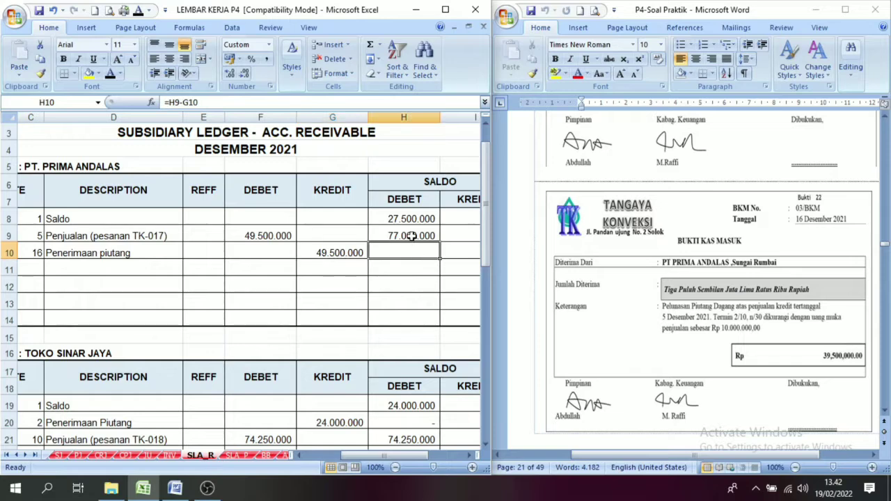
left_click(411, 236)
left_click(287, 177)
left_click_drag(320, 262, 335, 252)
left_click(374, 230)
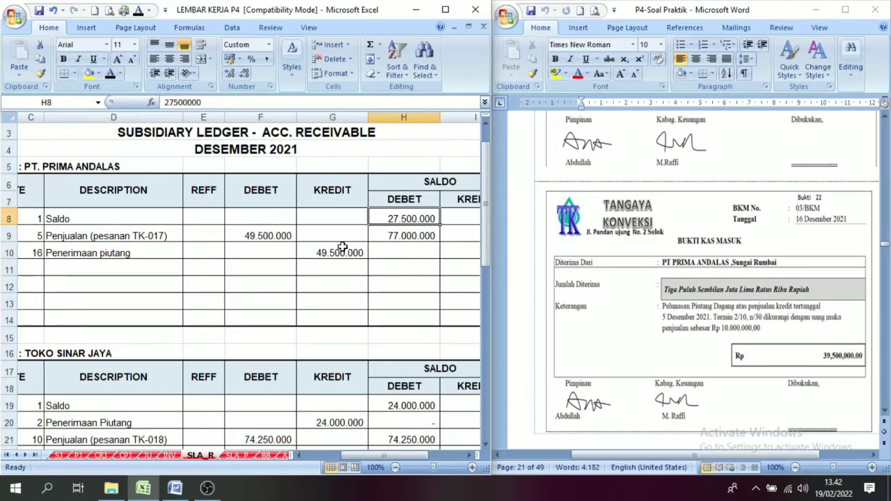
left_click(395, 245)
left_click(395, 238)
left_click(395, 249)
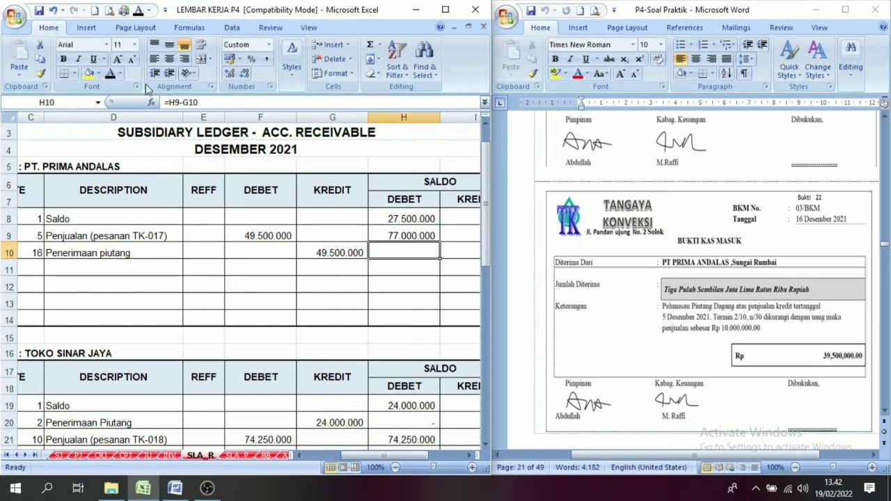
left_click(112, 75)
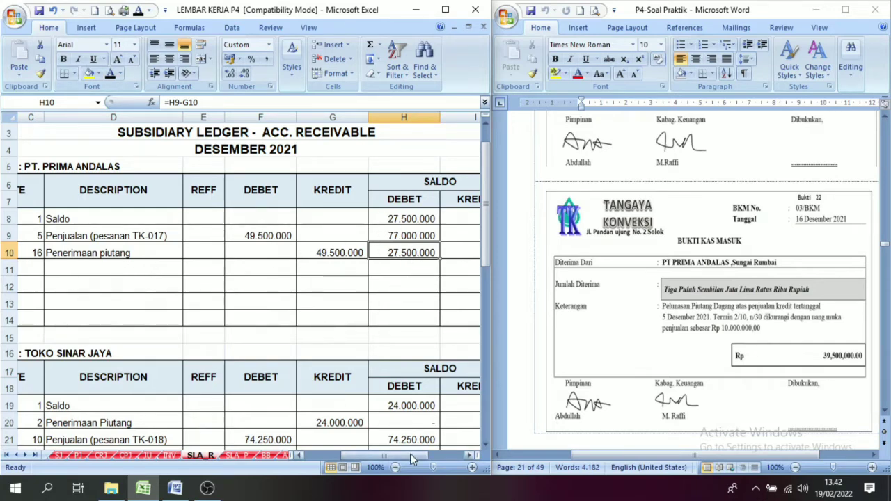
Find the next voucher, 06/BKK dated 16 December 2021 for CV Berkat Abadi, in the Word document.
left_click_drag(412, 456, 315, 457)
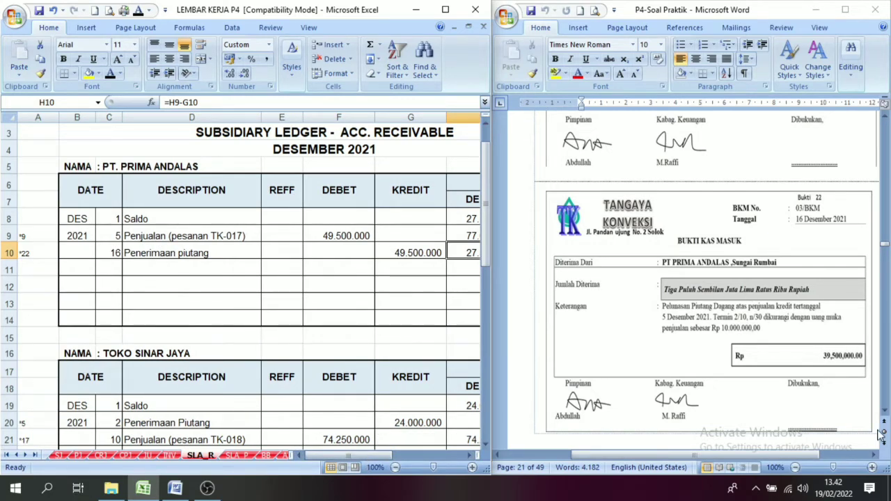
scroll(886, 414, "down", 5)
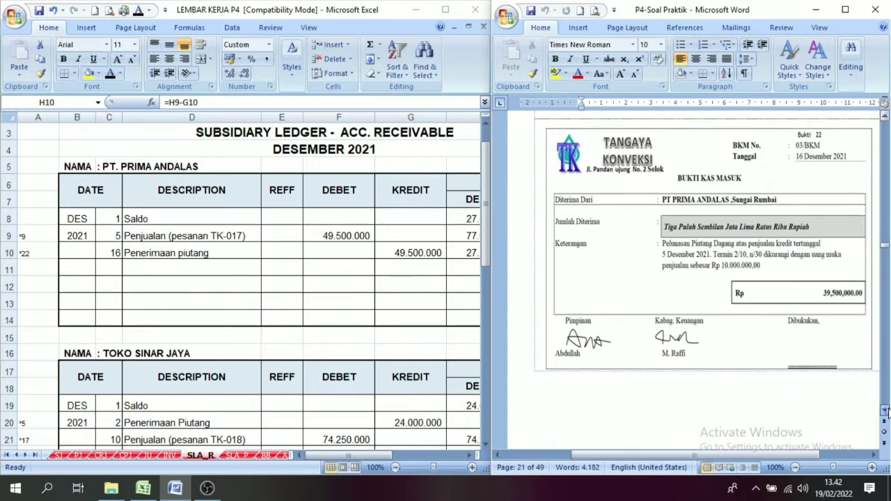
scroll(886, 412, "down", 6)
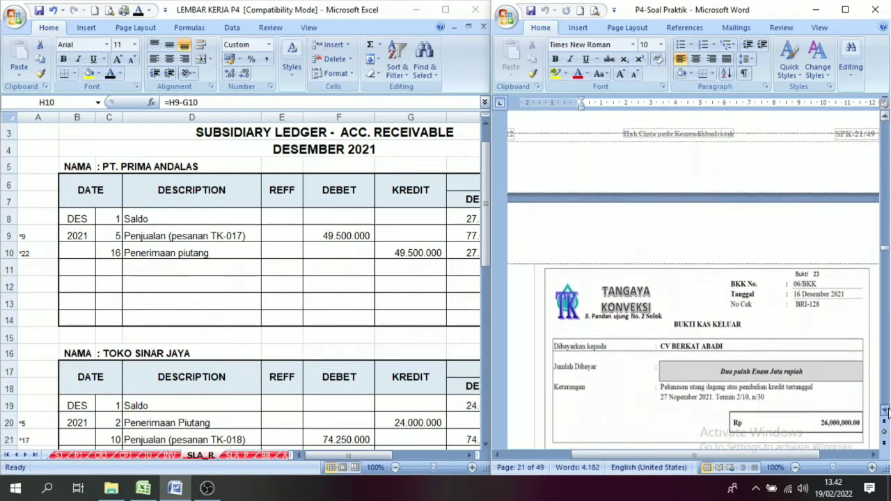
scroll(887, 411, "down", 3)
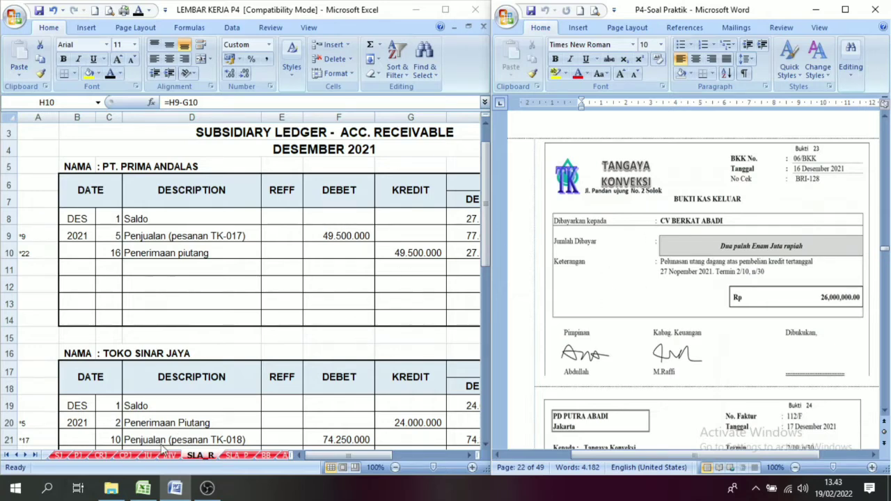
Reveal date 16, evidence number 06/BKK and description CV. Berkat Abadi in row 15 of the CPJ sheet by making their font black.
left_click(126, 456)
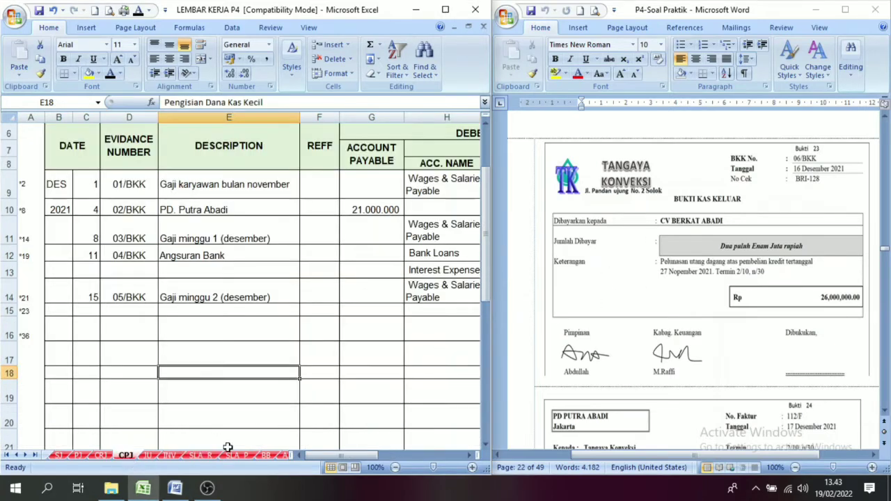
left_click_drag(485, 297, 499, 236)
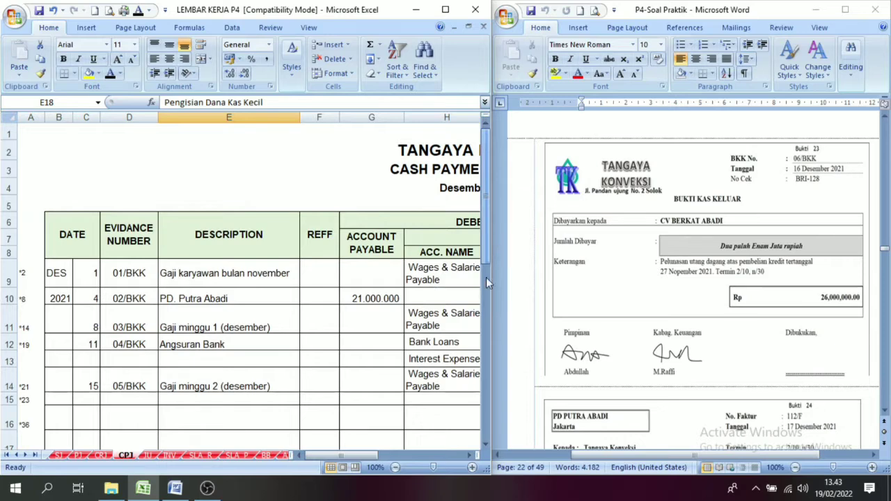
left_click(418, 456)
left_click_drag(377, 454, 293, 466)
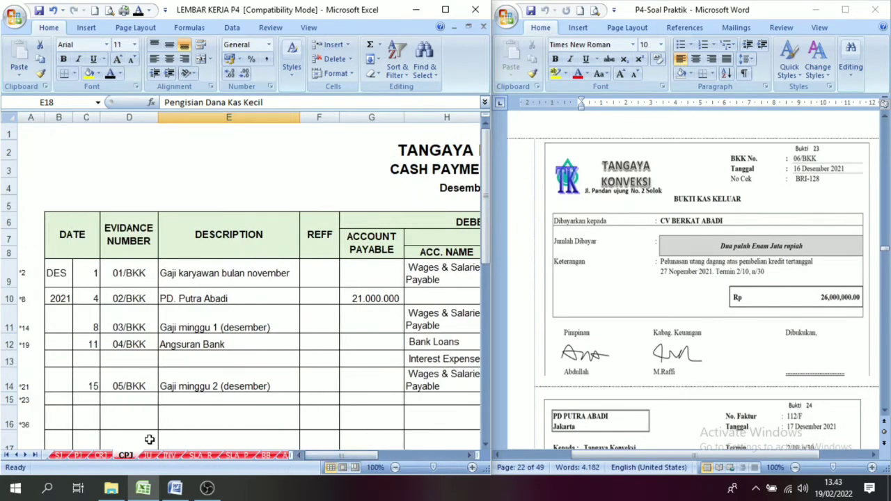
left_click(84, 402)
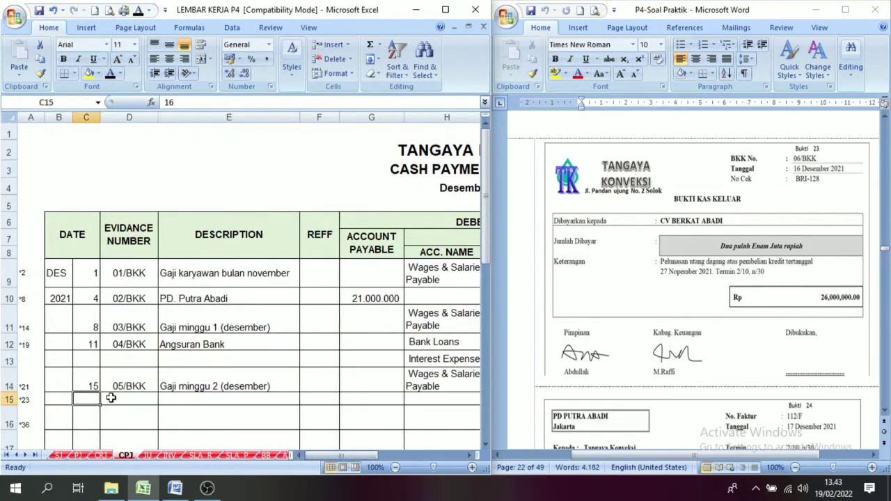
left_click(138, 10)
left_click(134, 399)
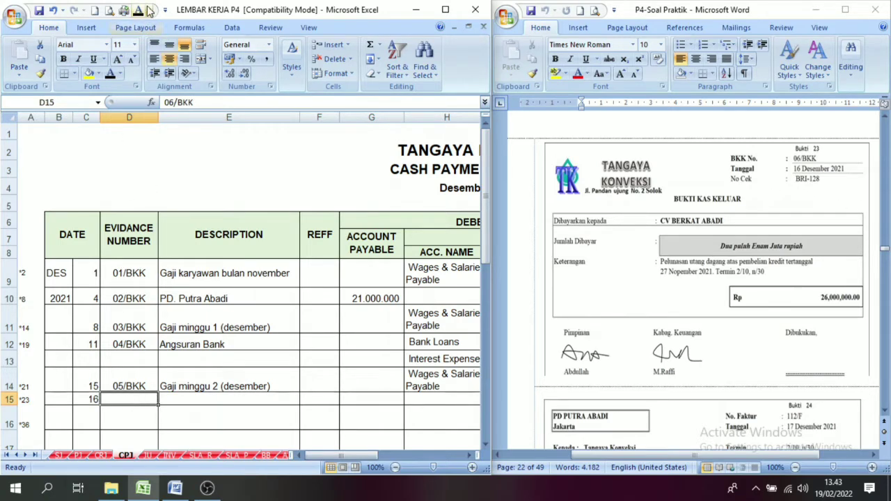
left_click(135, 13)
left_click(202, 402)
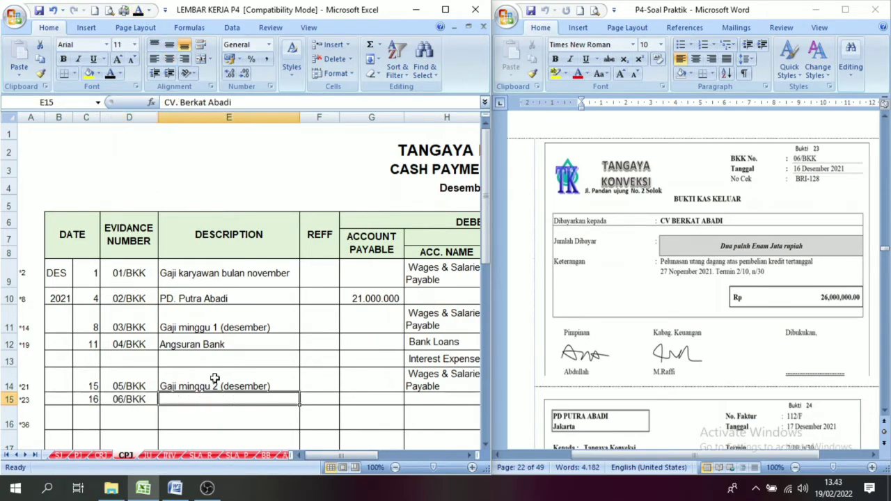
left_click(138, 10)
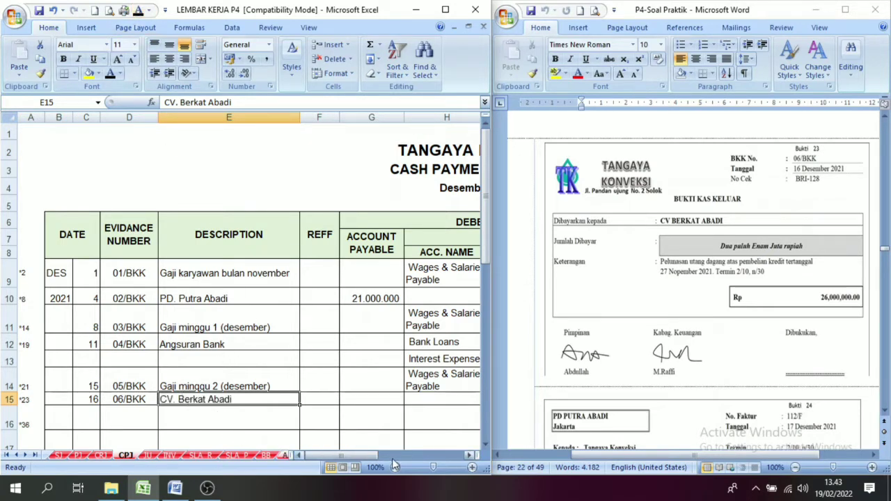
Reveal the 26.000.000 cash in bank credit in row 15 of the cash payment journal by making its font black.
left_click(470, 456)
left_click(470, 456)
left_click(470, 456)
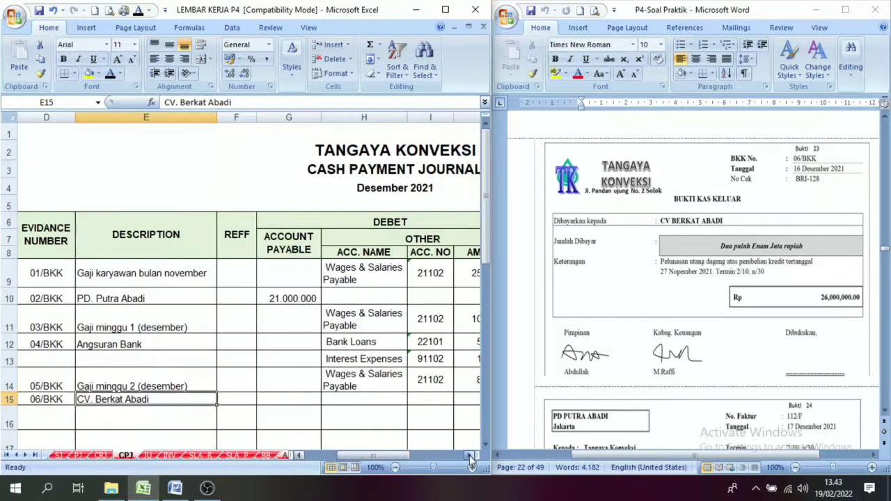
left_click(470, 456)
left_click(469, 456)
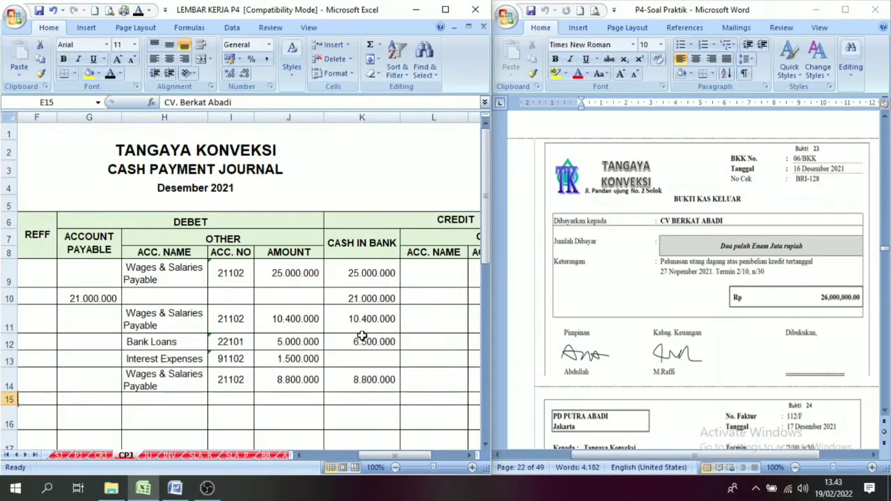
left_click(367, 396)
left_click(110, 73)
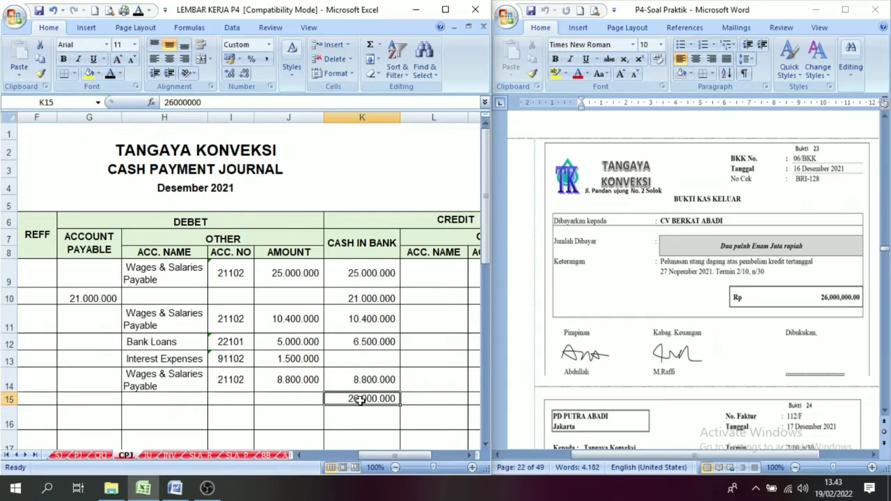
Examine the Account Payable debit column and its row 15 cell in the cash payment journal.
left_click(75, 249)
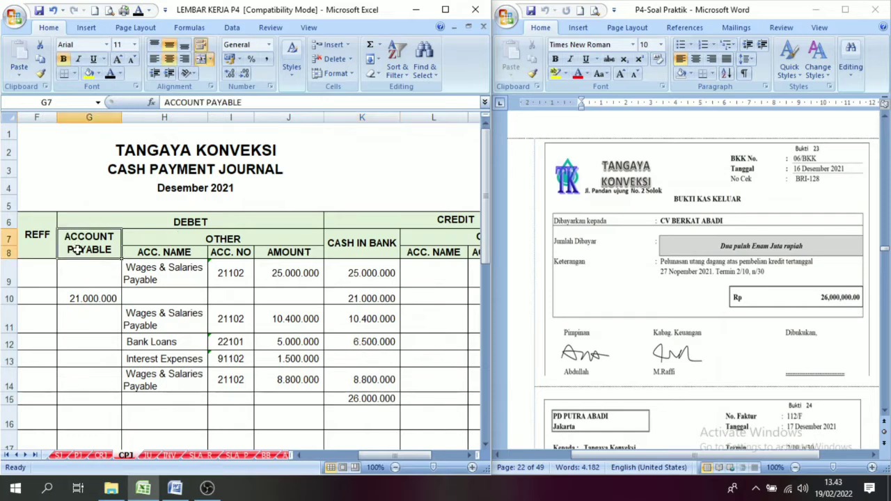
left_click(87, 396)
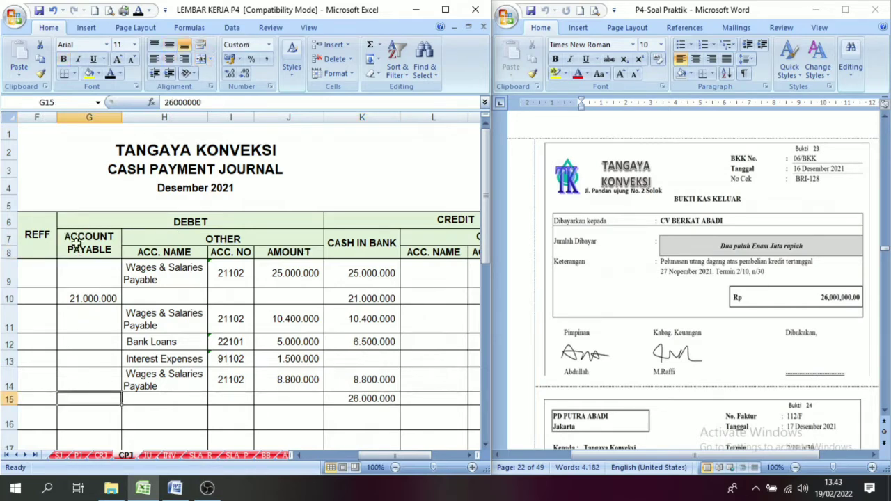
left_click(77, 264)
left_click(80, 402)
left_click(92, 233)
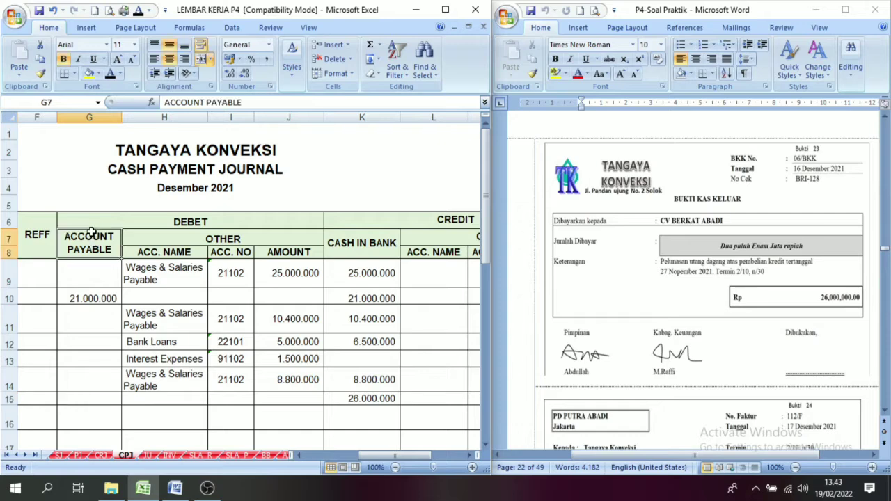
left_click(81, 402)
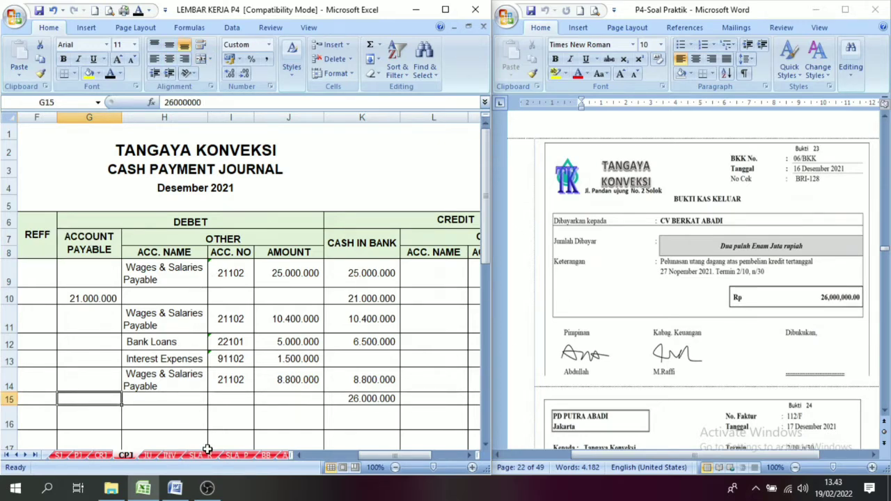
Look up the PT. Berkat Abadi ledger on the SLA_P sheet.
left_click(236, 456)
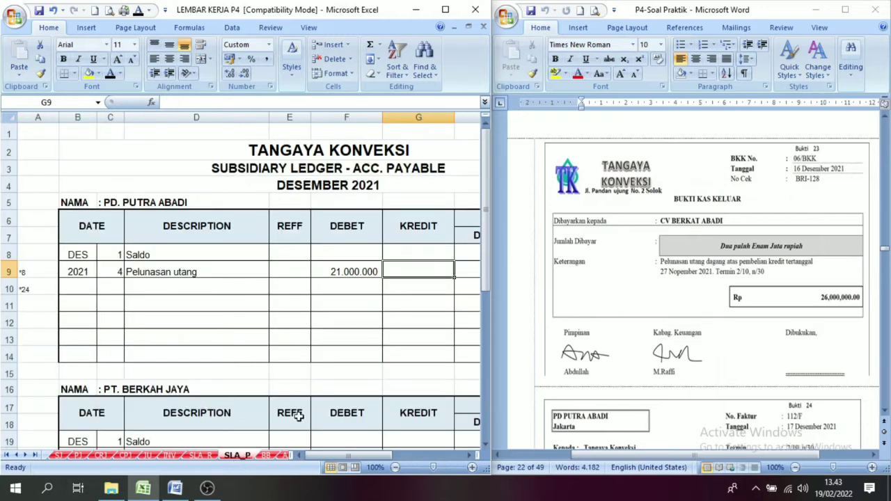
scroll(488, 444, "down", 6)
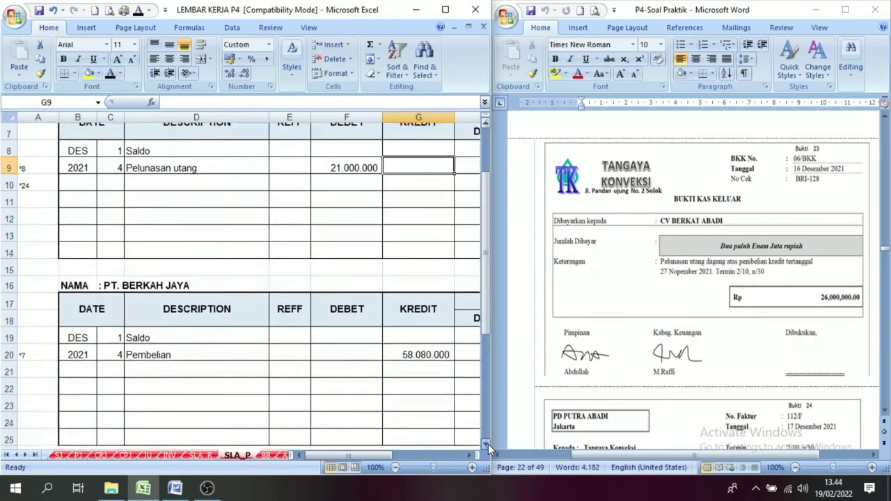
left_click(150, 286)
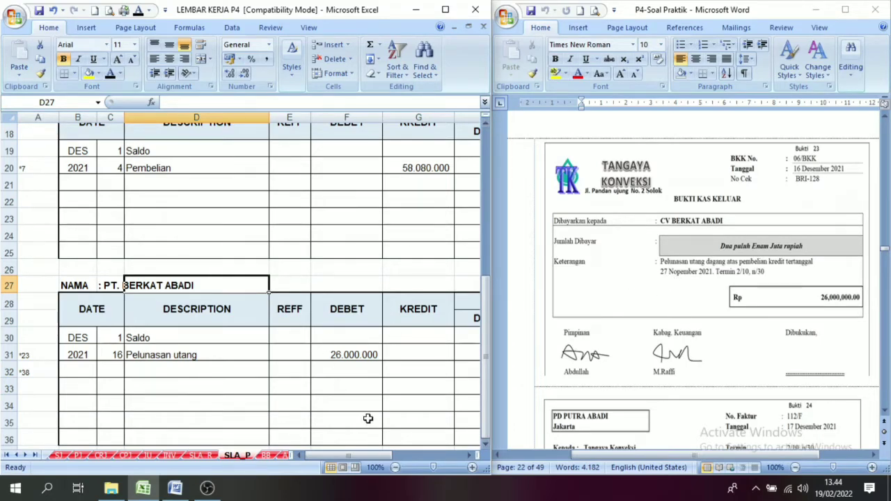
Hide the date 16 Pelunasan utang entry in row 31 of the PT. Berkat Abadi ledger by making its font white.
left_click_drag(103, 356, 473, 355)
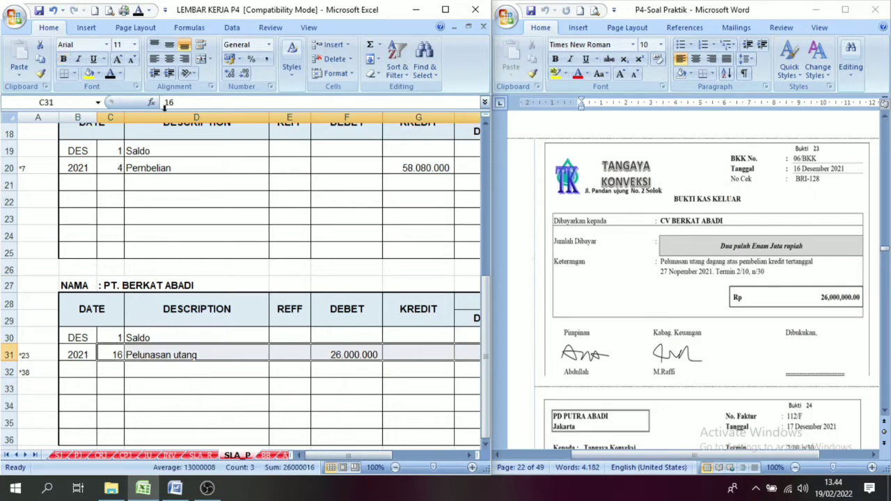
left_click(120, 73)
left_click(111, 116)
left_click(196, 388)
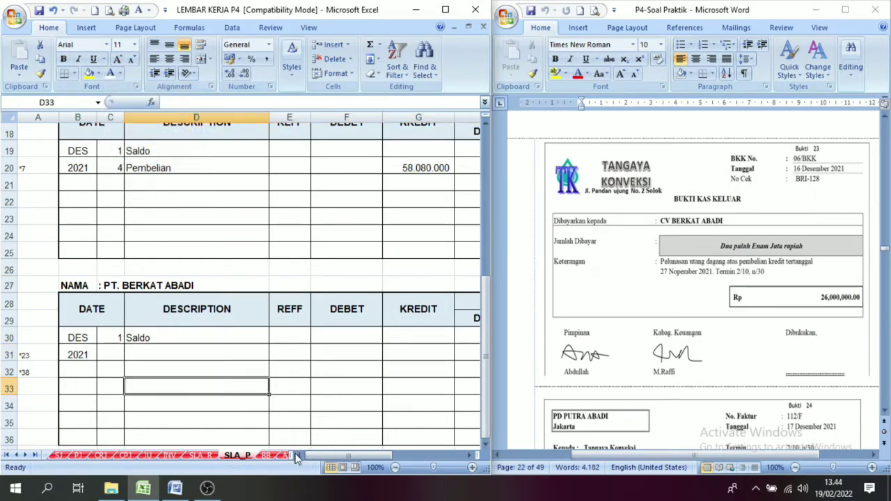
Check the opening credit balance in the Saldo columns of the PT. Berkat Abadi ledger.
left_click(468, 456)
left_click(468, 456)
left_click(467, 456)
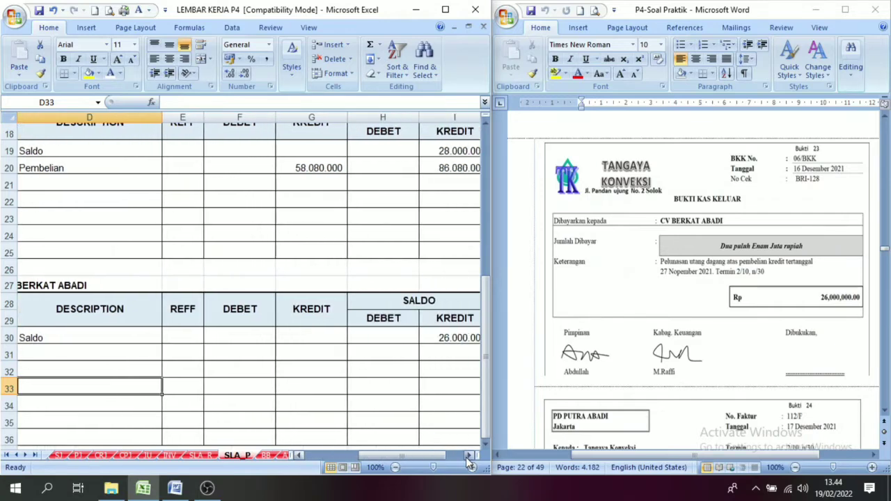
left_click(468, 456)
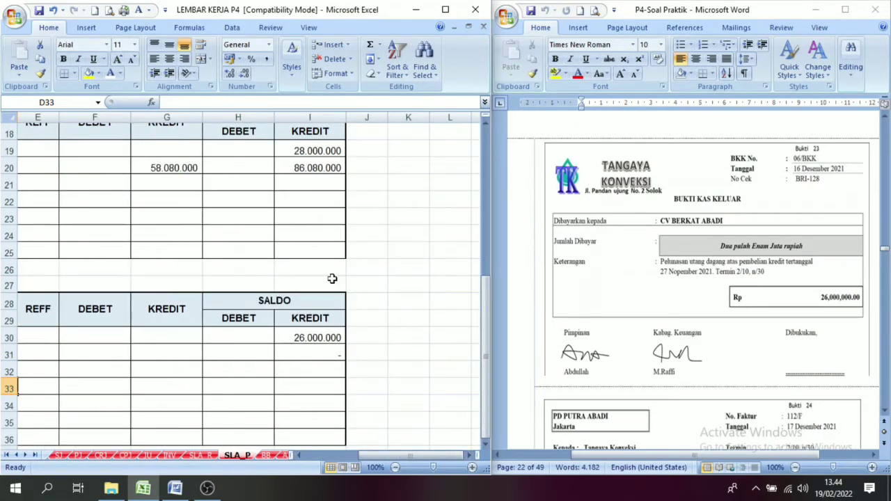
left_click(319, 342)
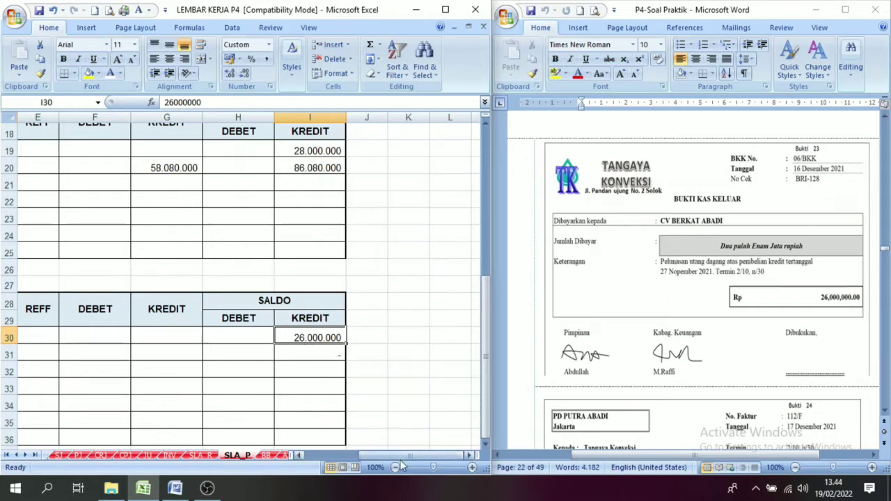
left_click_drag(406, 459, 371, 460)
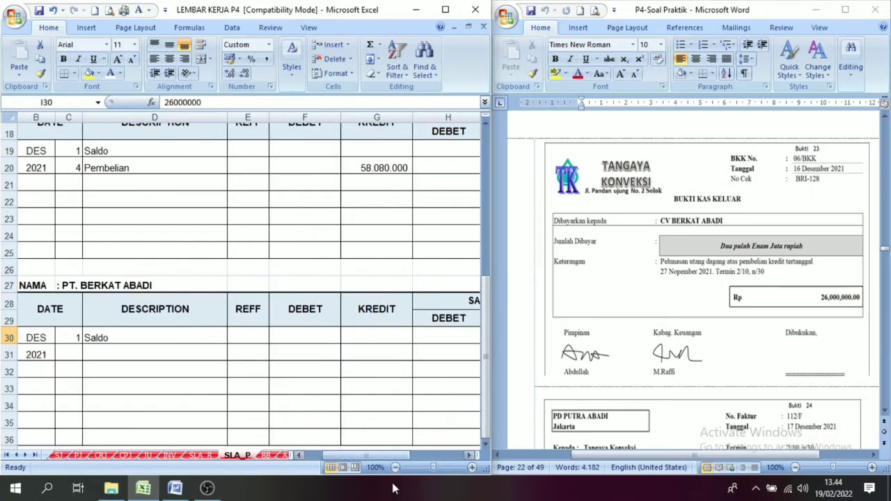
Reveal the 26.000.000 account payable debit in row 15 of the CPJ sheet by making its font black.
left_click(126, 457)
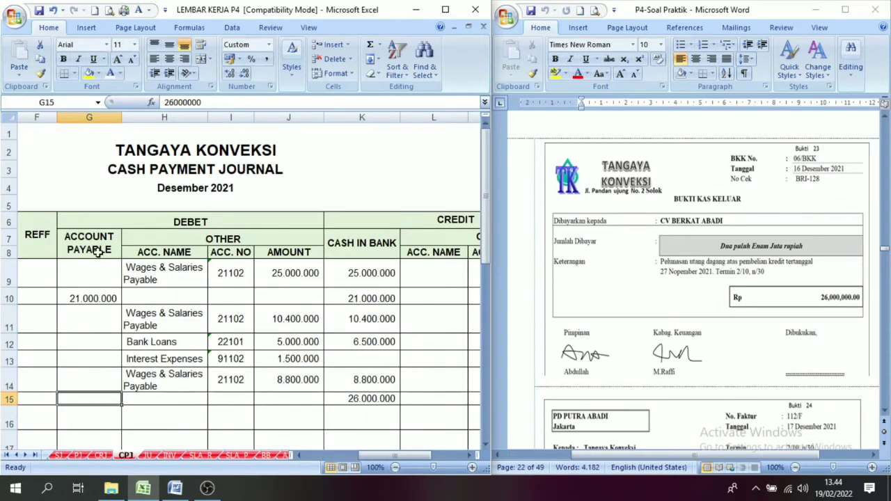
left_click(119, 73)
left_click(135, 89)
left_click(376, 426)
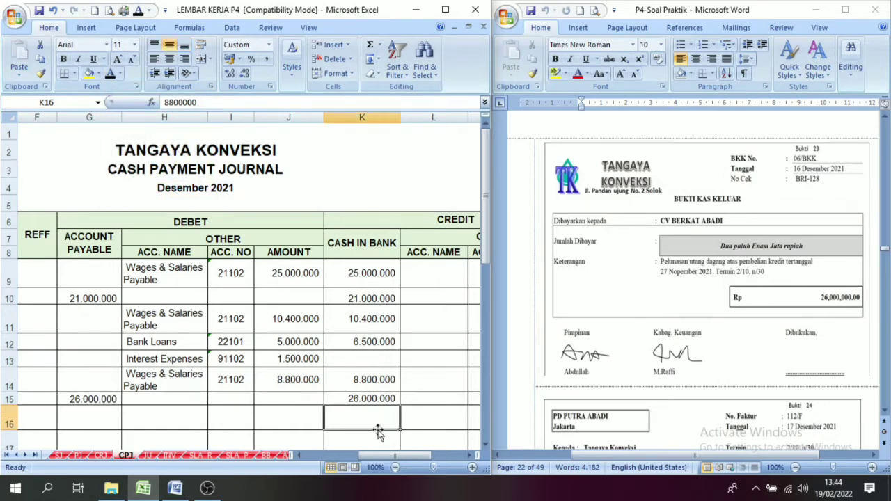
Compare the row 15 cash in bank credit and account payable debit with their column headings in the cash payment journal.
left_click(357, 399)
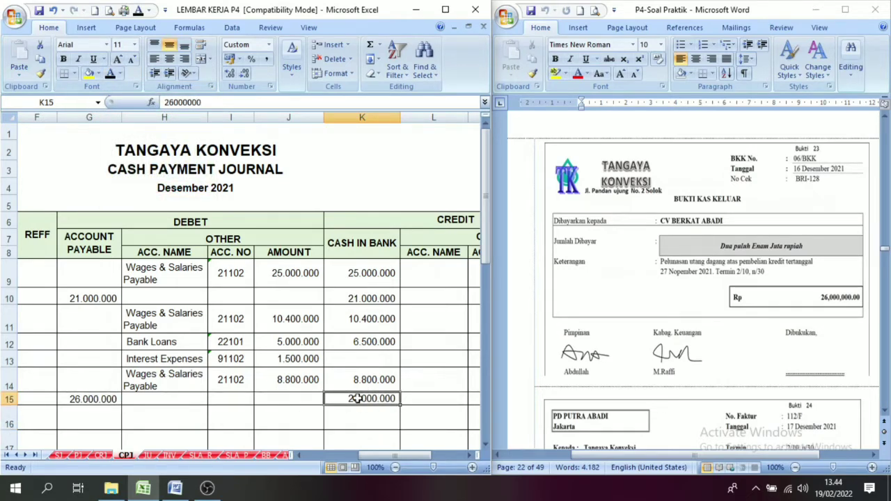
left_click(91, 398)
left_click_drag(392, 456, 343, 456)
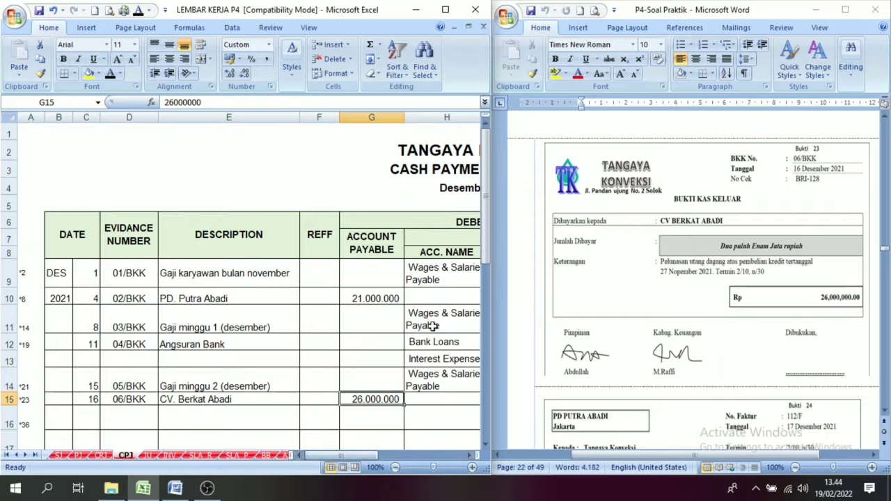
left_click(373, 250)
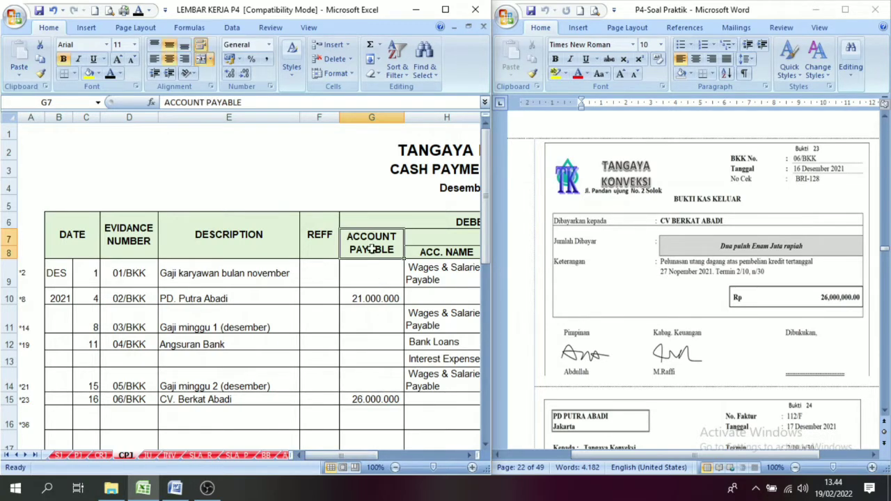
left_click(355, 399)
left_click(383, 255)
left_click(363, 402)
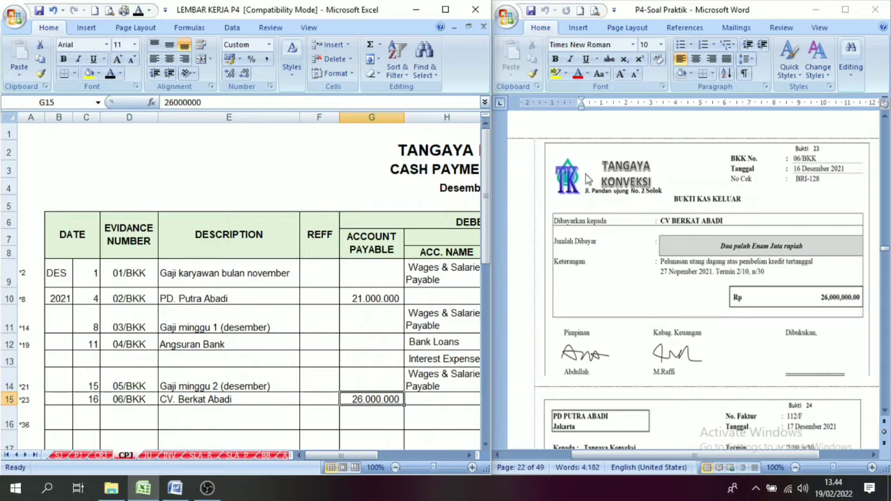
left_click(471, 456)
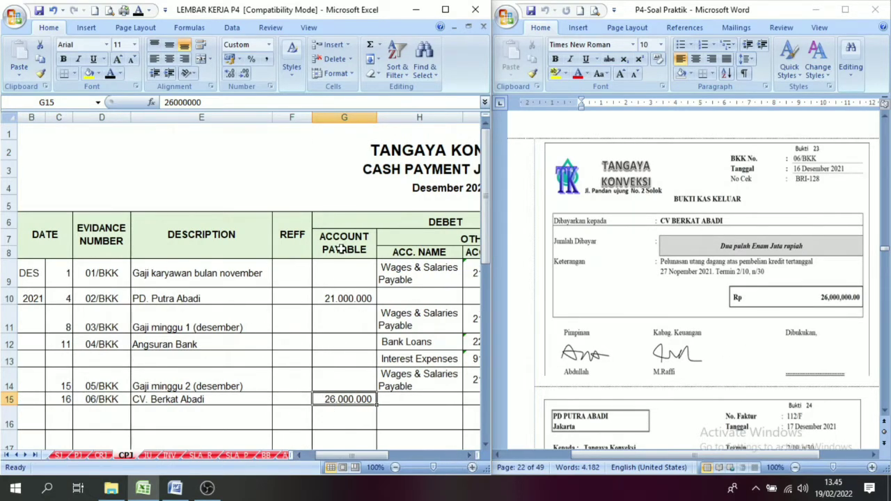
left_click(340, 248)
left_click(337, 400)
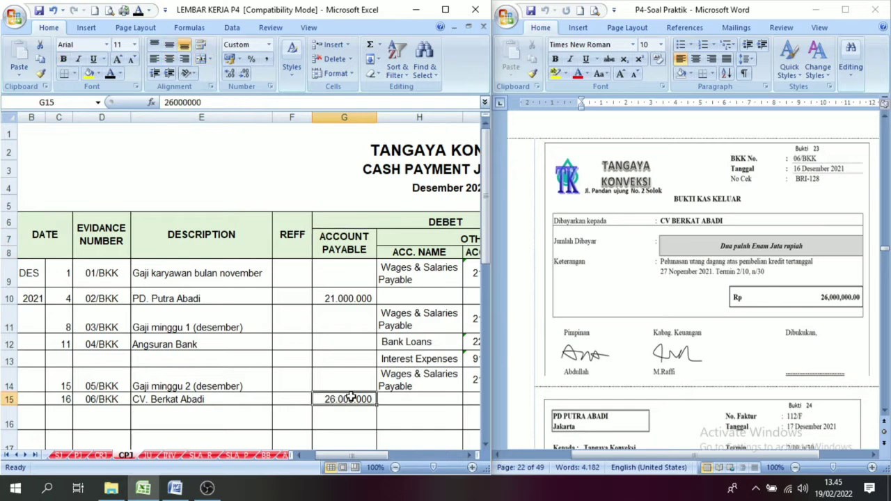
left_click(414, 221)
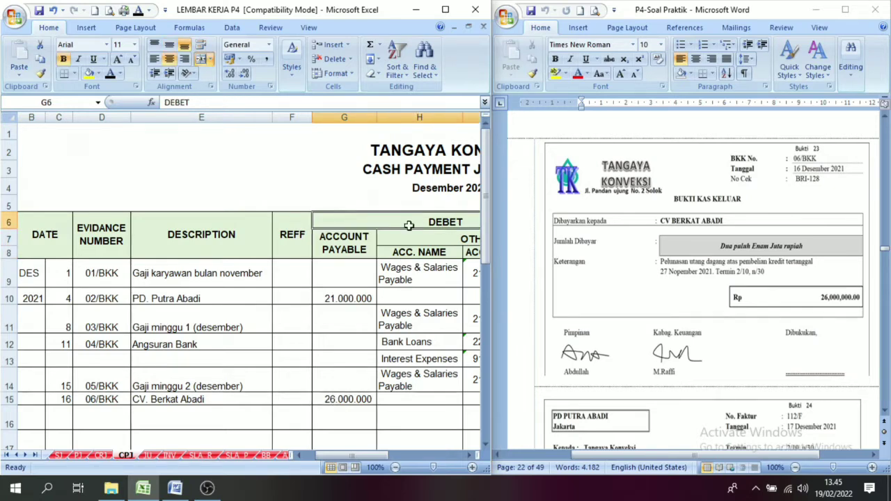
Reveal date 16, Pelunasan utang and the 26.000.000 debit in row 31 of the PT. Berkat Abadi ledger on the SLA_P sheet with black font.
left_click(234, 456)
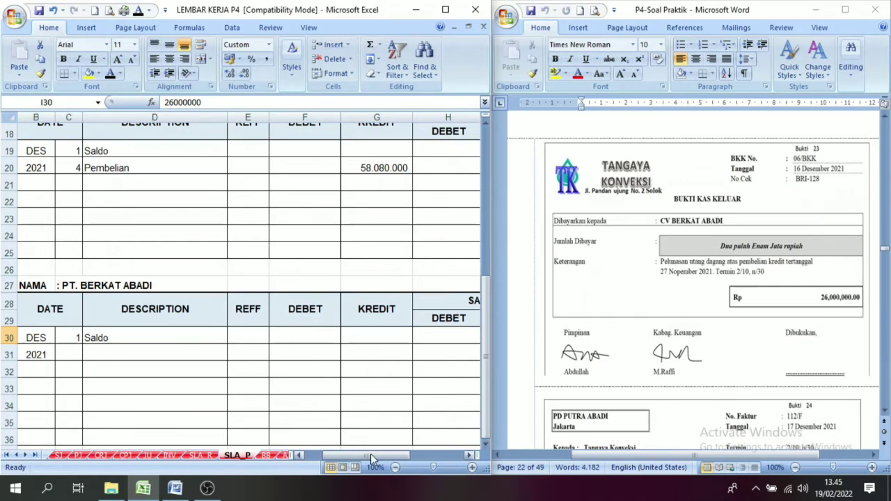
left_click_drag(368, 455, 354, 456)
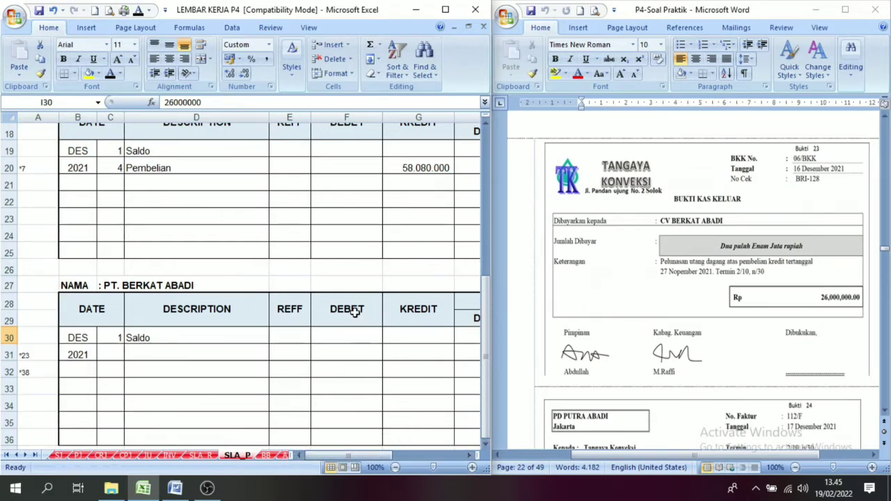
left_click(116, 358)
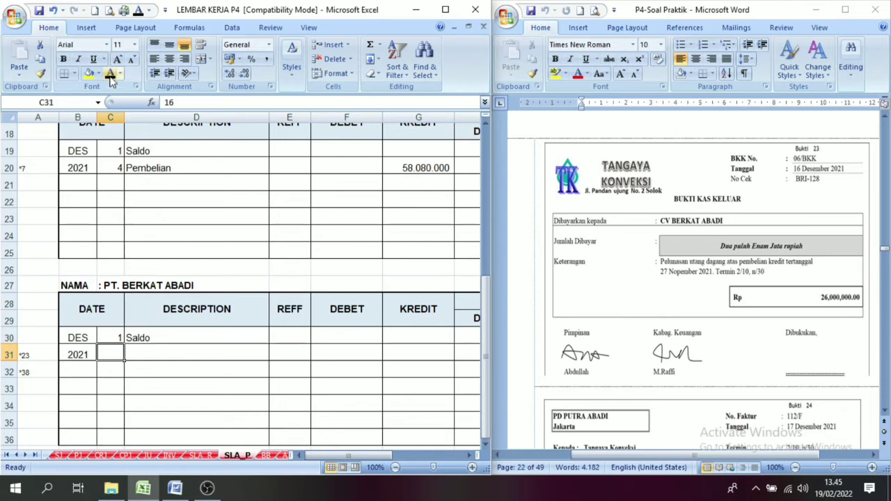
type("16")
left_click(162, 353)
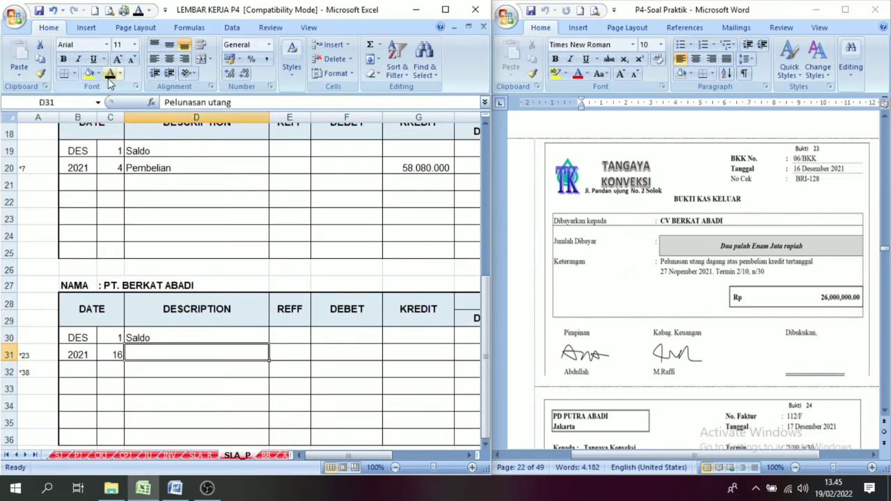
left_click(110, 74)
left_click(325, 350)
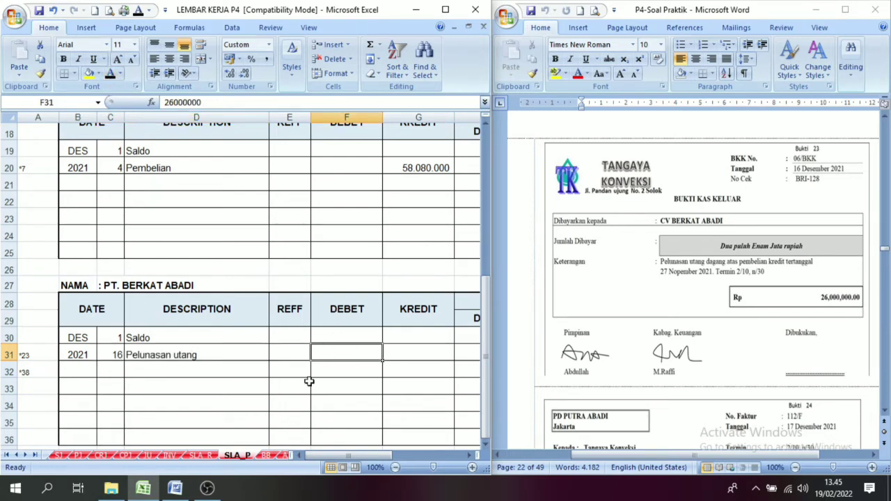
left_click(468, 457)
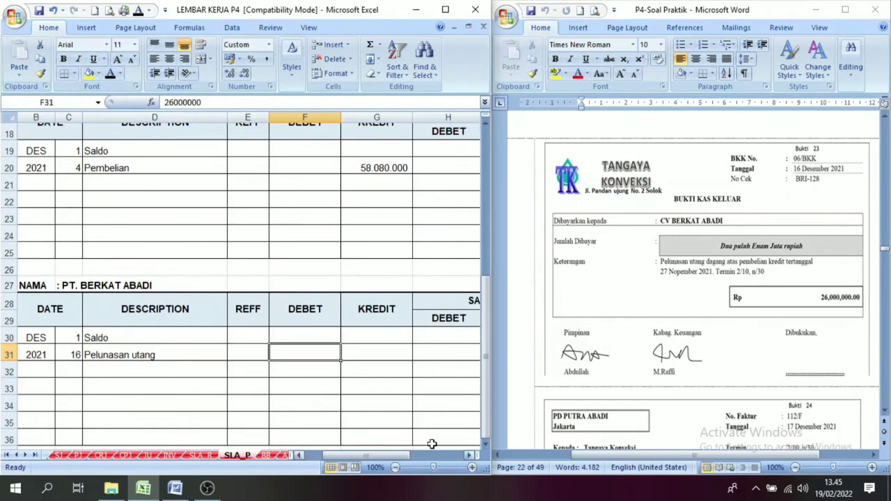
left_click(110, 73)
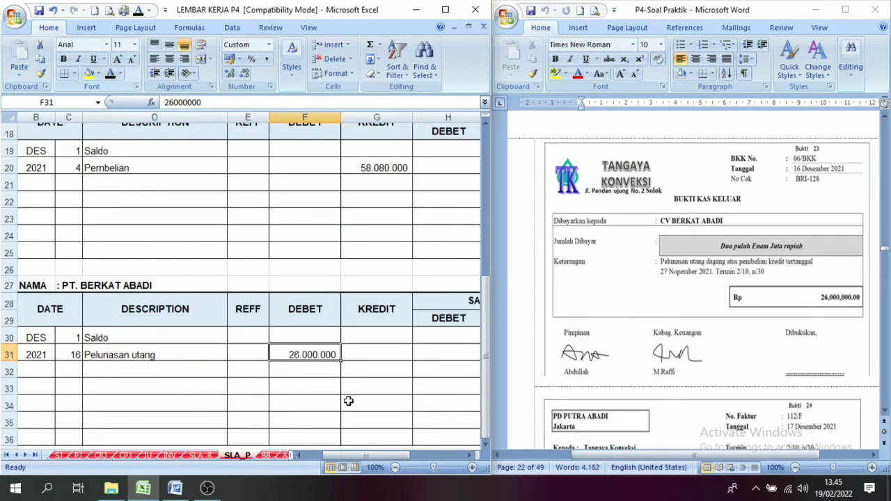
Examine how the row 31 debit offsets the opening credit balance in the PT. Berkat Abadi ledger.
left_click(471, 458)
left_click(471, 458)
left_click(471, 458)
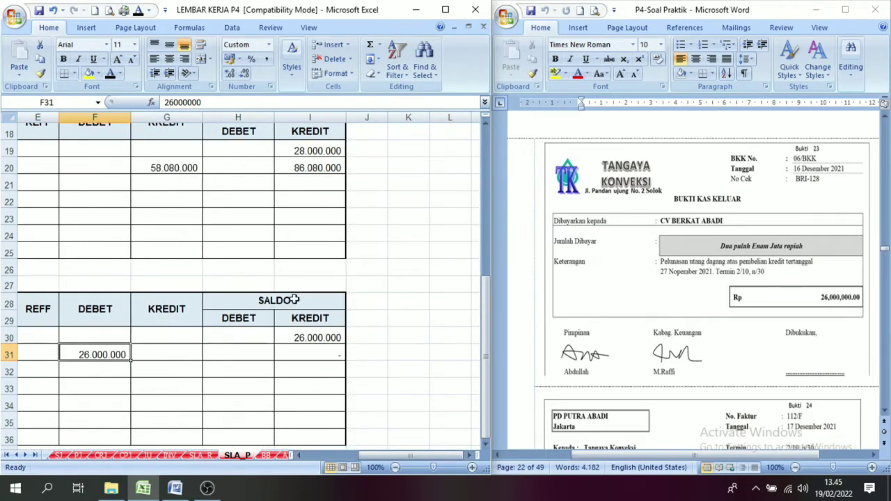
left_click(304, 337)
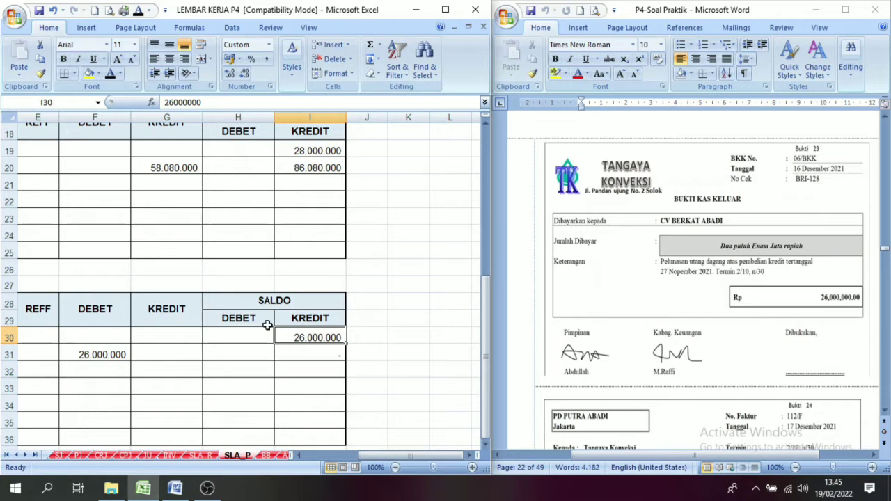
left_click(91, 353)
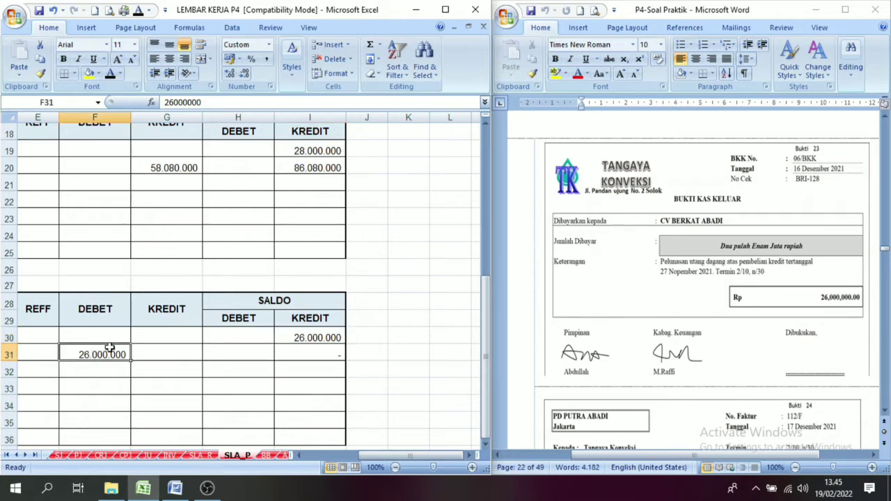
left_click(312, 318)
left_click(72, 314)
left_click(80, 348)
left_click(322, 353)
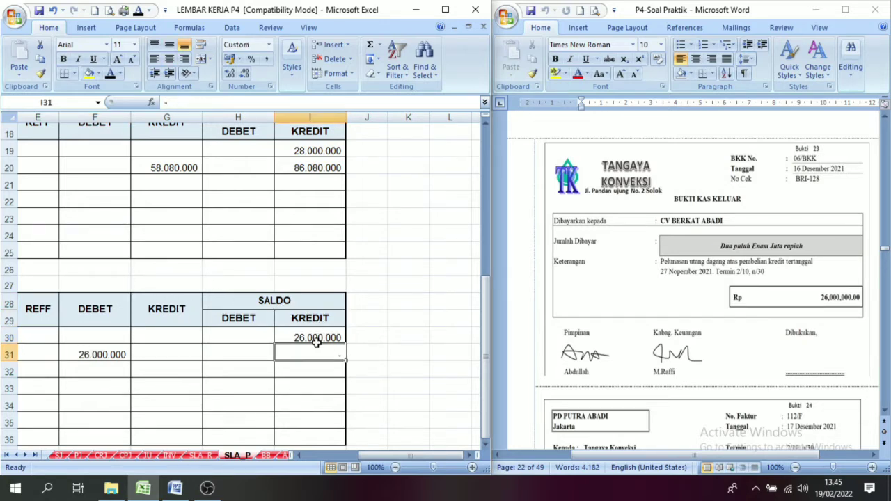
left_click(306, 340)
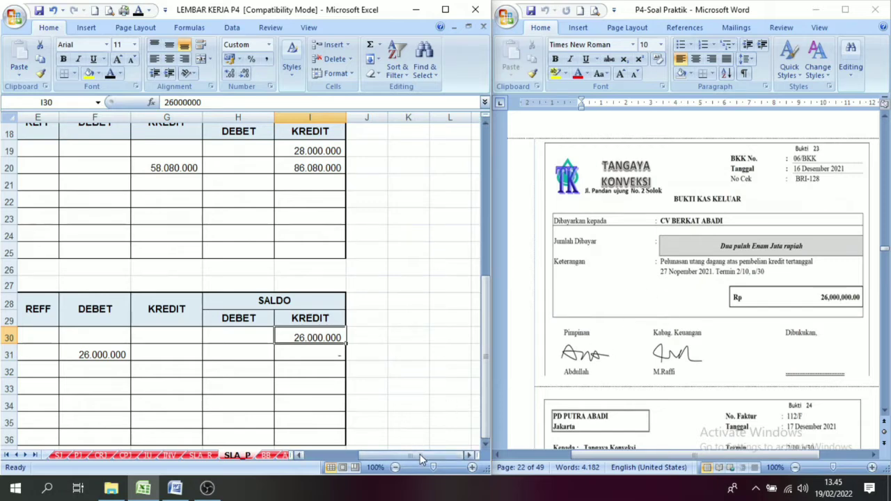
left_click(335, 454)
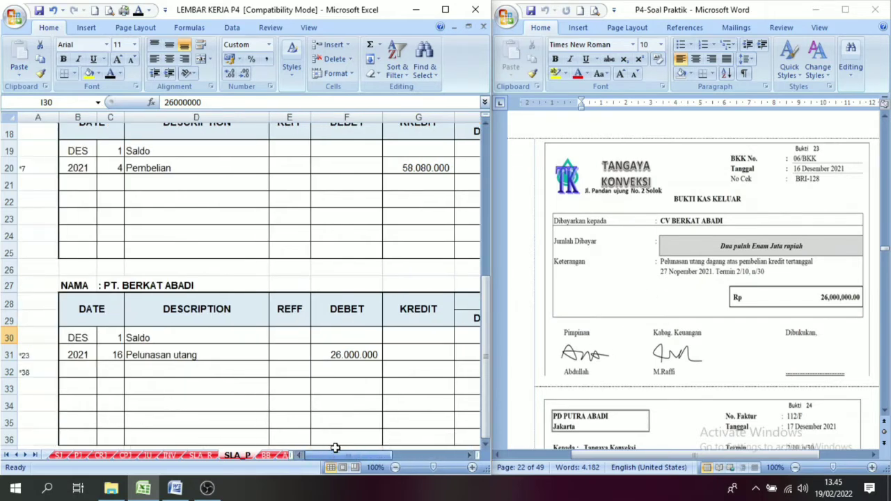
Reveal date 17 and invoice number 112/F from voucher 24 in row 10 of the PJ sheet by making their font black.
left_click(884, 411)
left_click(884, 411)
scroll(885, 412, "down", 5)
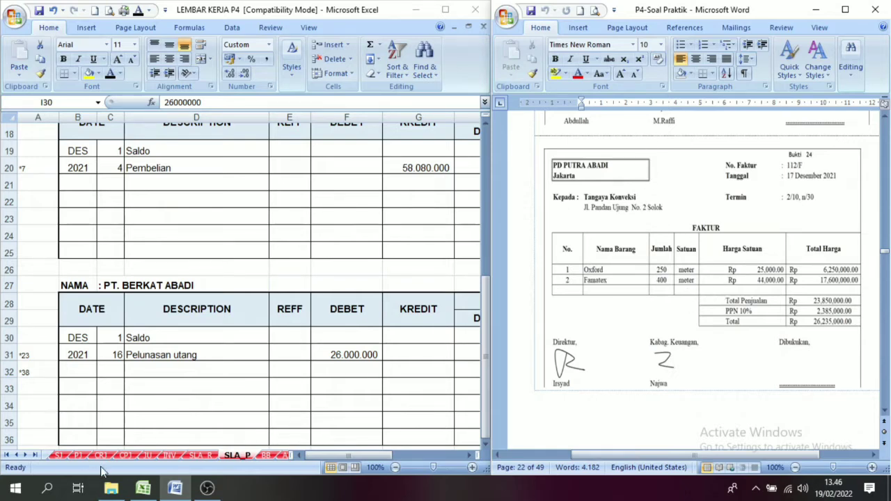
left_click(78, 455)
left_click(78, 456)
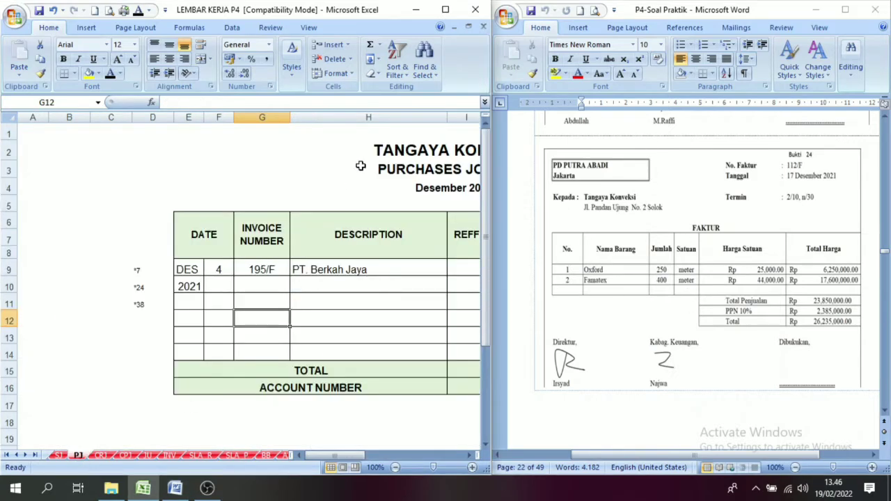
left_click(187, 304)
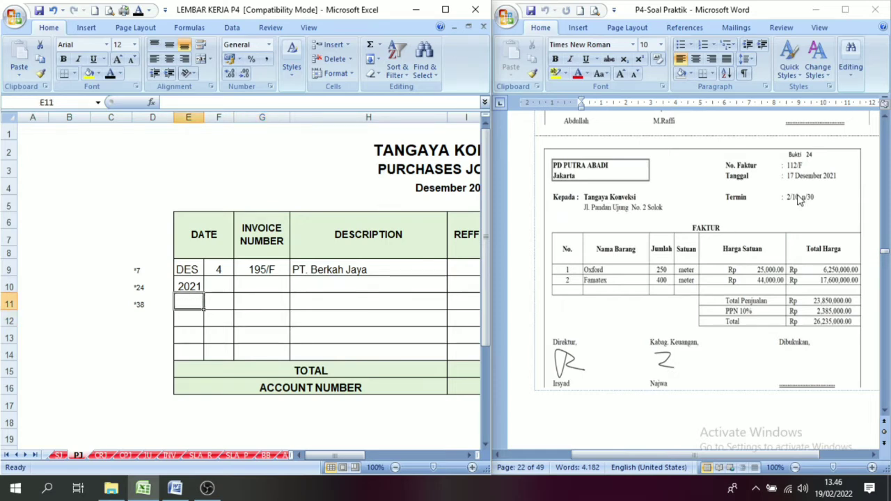
left_click(227, 287)
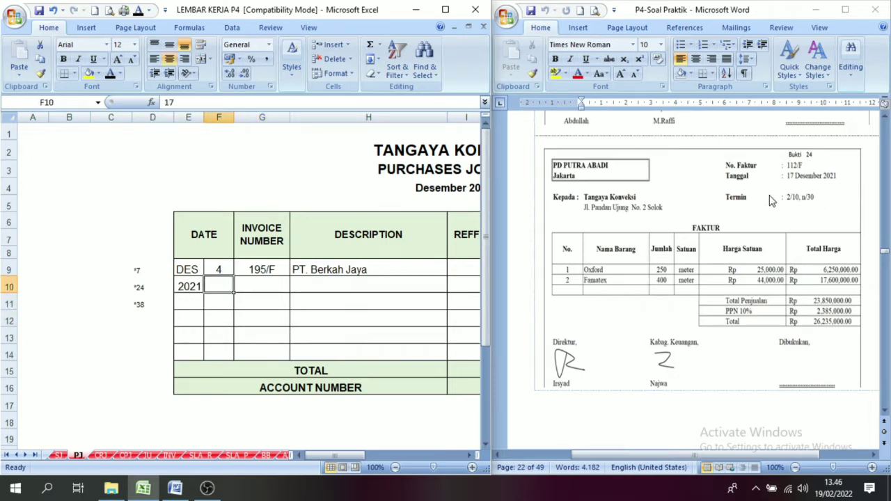
left_click(110, 75)
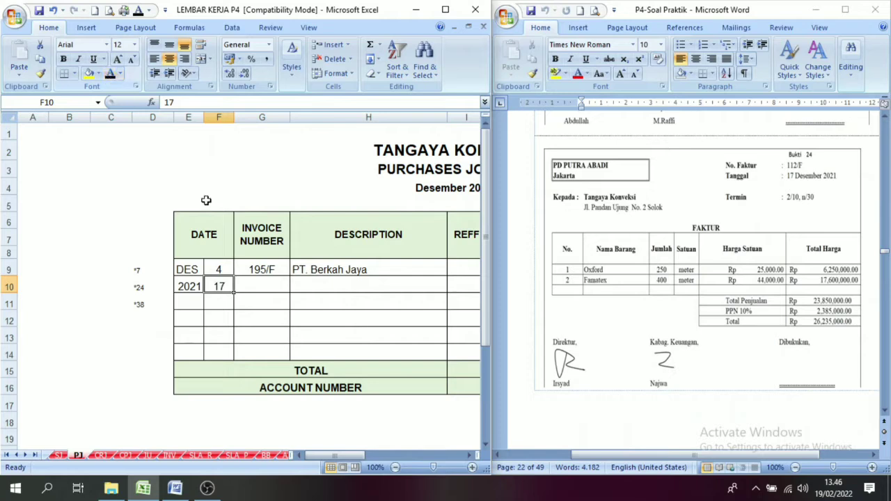
left_click(259, 285)
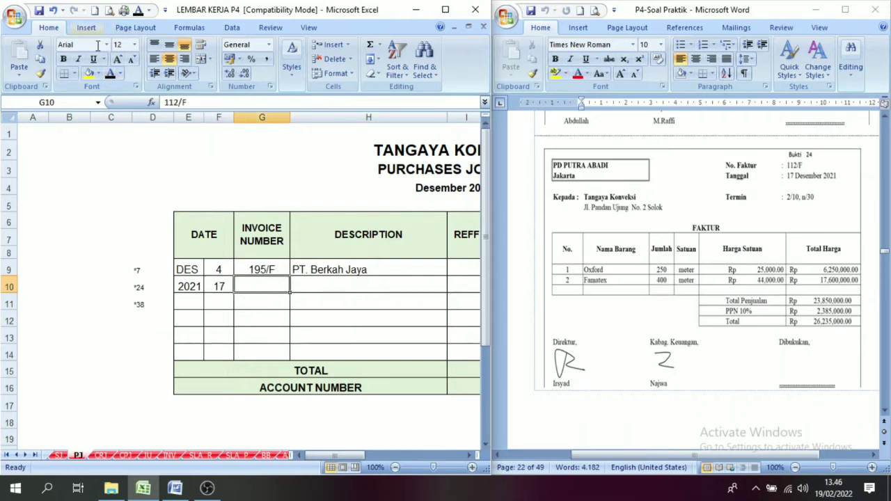
left_click(110, 74)
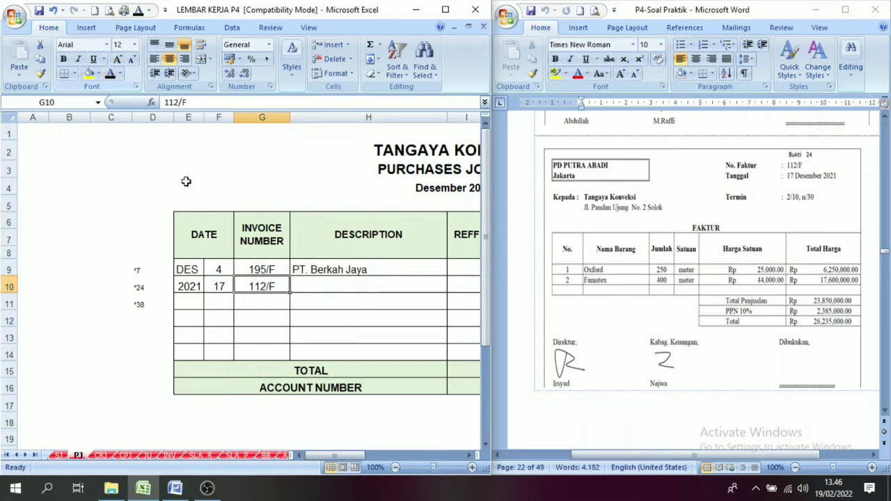
Reveal the description PD. Putra Abadi in row 10 of the purchases journal with black font.
left_click(331, 290)
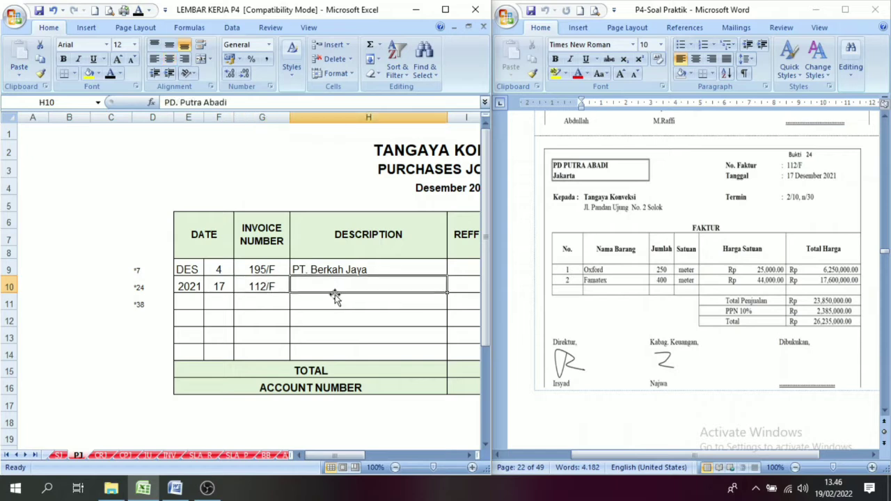
left_click(469, 456)
left_click(468, 456)
left_click(469, 456)
left_click(469, 456)
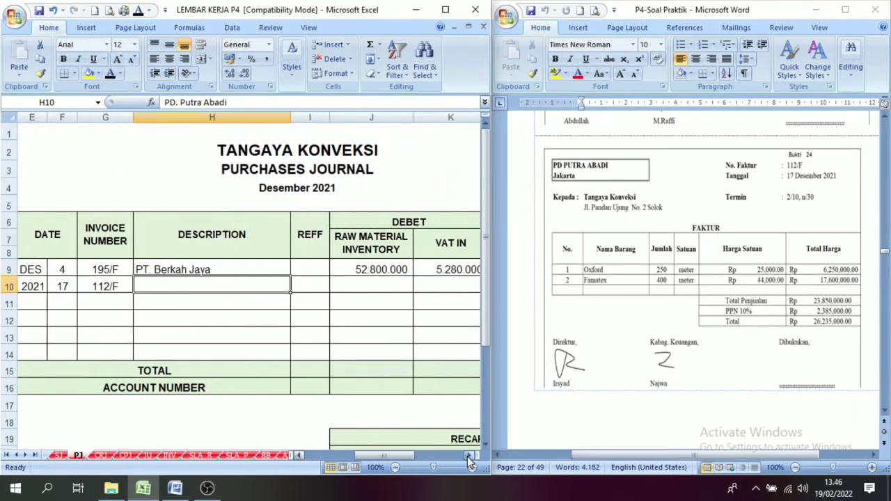
left_click(110, 73)
Reveal the 23.850.000 raw material inventory and 2.385.000 VAT in debits in row 10 of the purchases journal with black font.
left_click(369, 289)
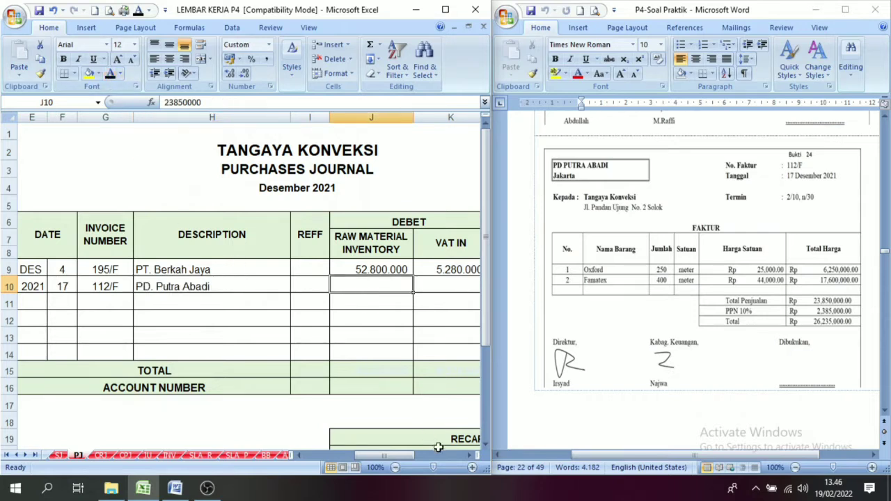
left_click(470, 455)
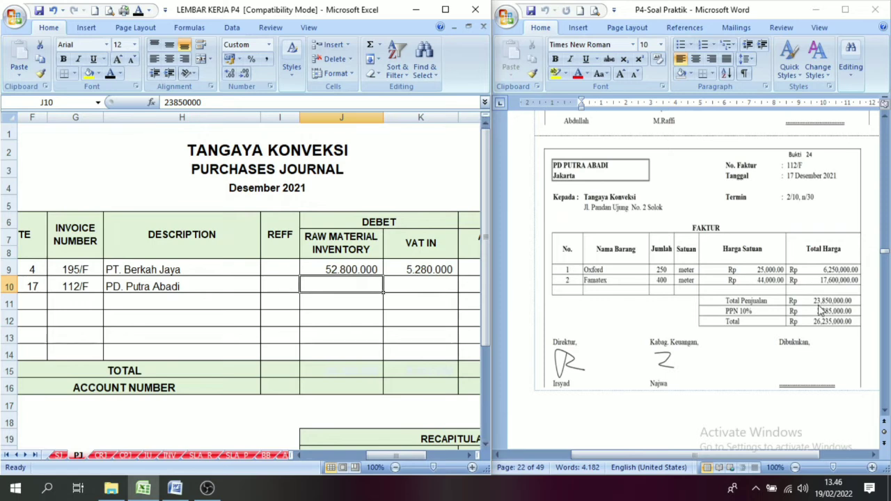
left_click(355, 252)
left_click(350, 271)
left_click(345, 287)
left_click(111, 74)
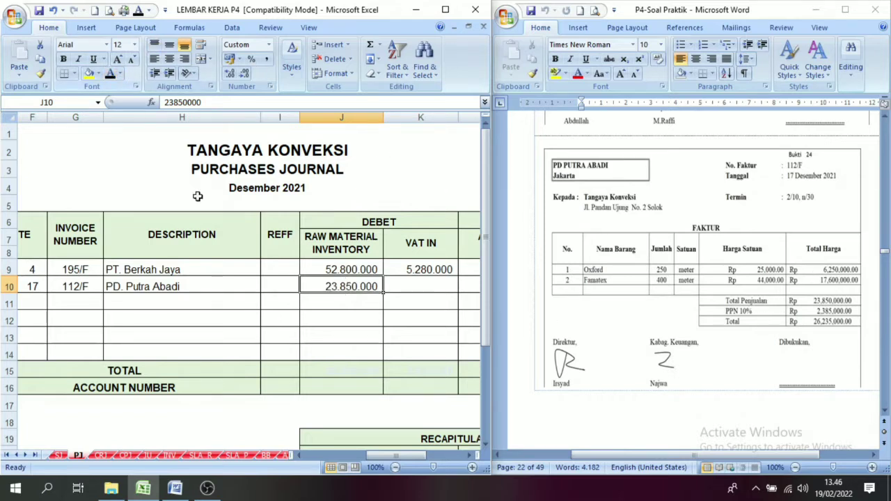
left_click(412, 282)
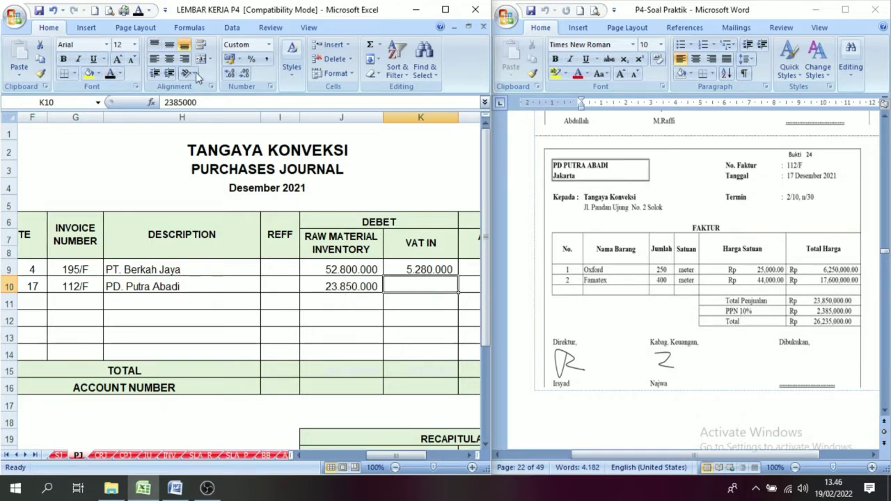
left_click(111, 74)
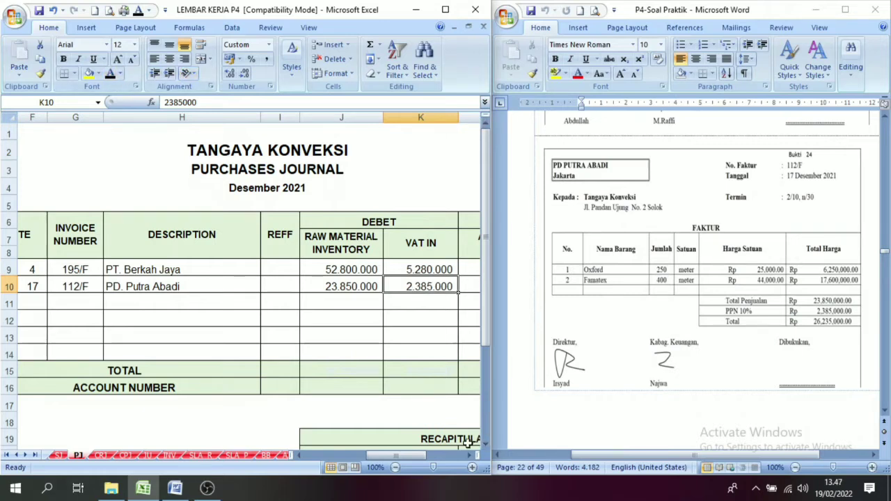
Reveal the account payable credit of 26.235.000 in row 10 of the purchases journal by making its font black.
scroll(467, 445, "right", 2)
left_click(410, 251)
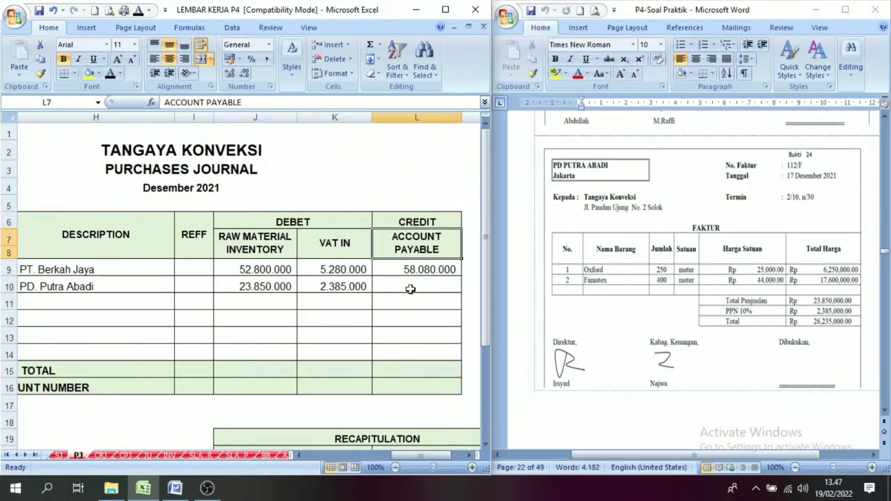
left_click(411, 289)
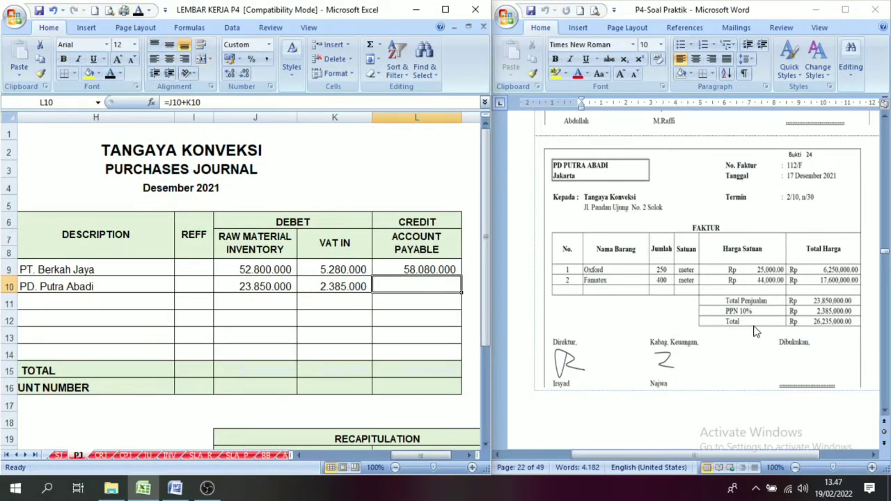
left_click(110, 74)
Compare the row 10 debit amounts and account payable credit with their column headings in the purchases journal.
left_click(262, 290)
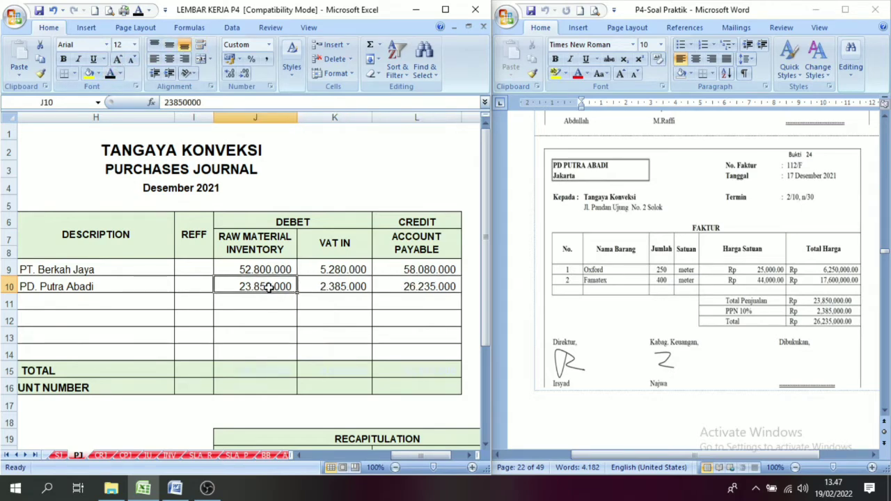
left_click(304, 289)
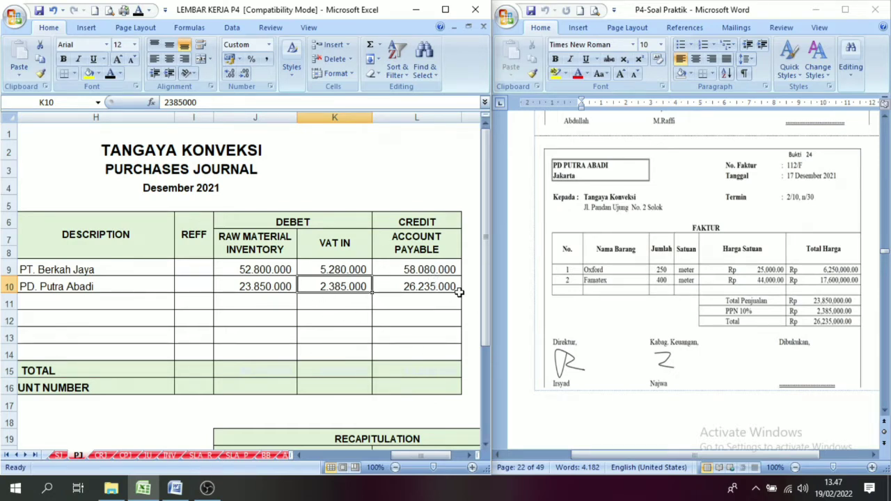
left_click(416, 253)
left_click(421, 282)
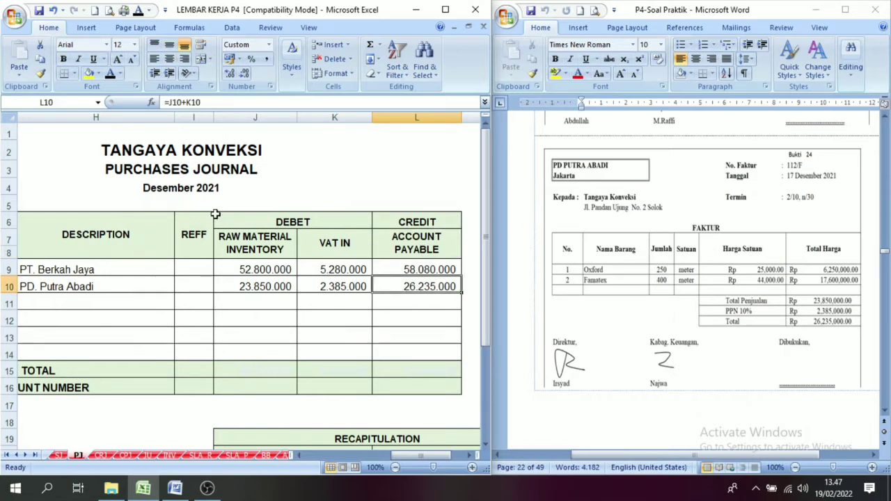
left_click_drag(411, 240, 394, 282)
left_click(402, 297)
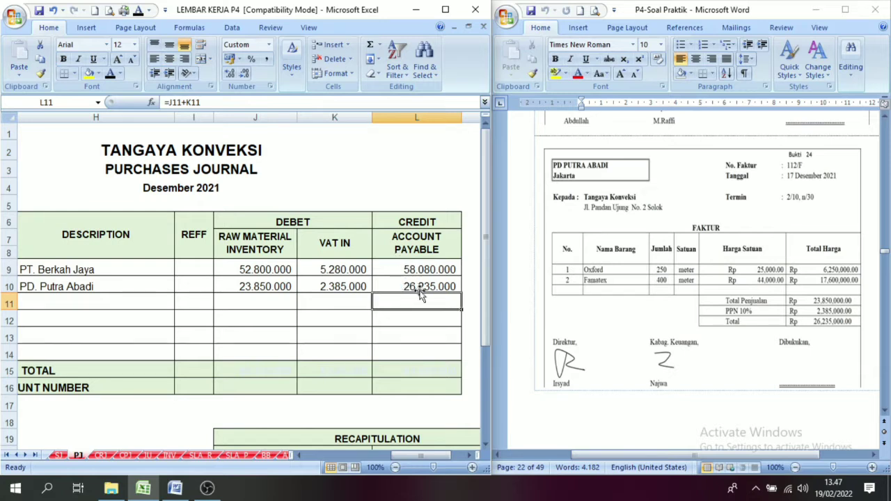
left_click(416, 289)
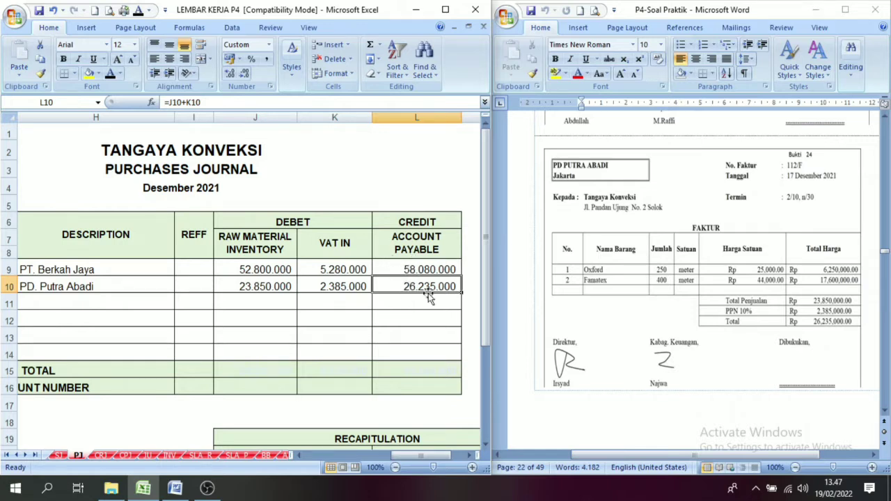
left_click(418, 243)
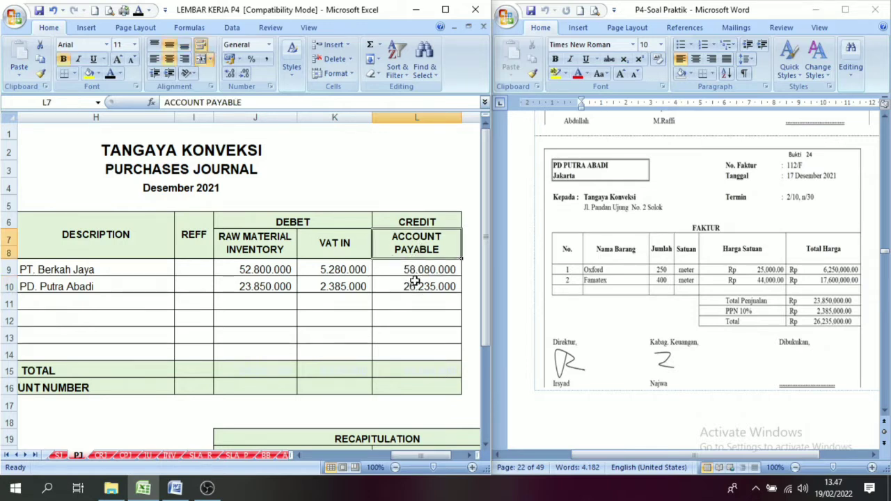
left_click(415, 282)
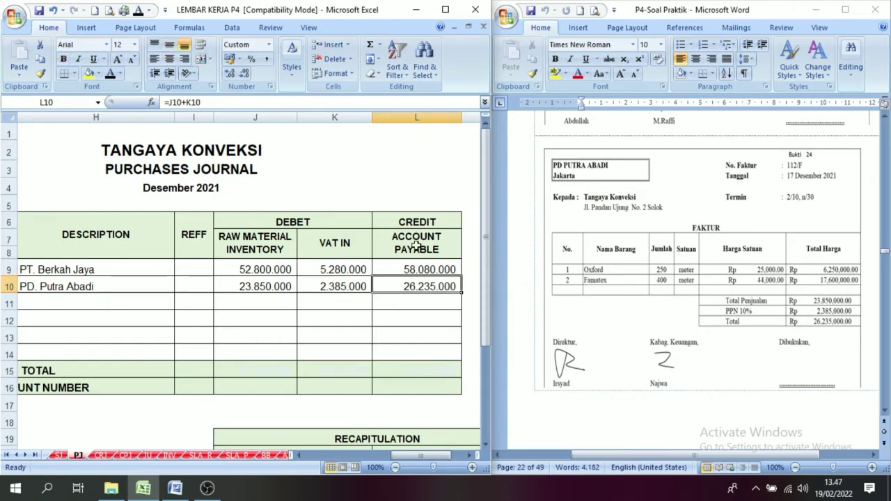
Reveal date 17 and Pembelian in row 10 of the PD. Putra Abadi ledger on the SLA_P sheet with black font.
left_click(237, 457)
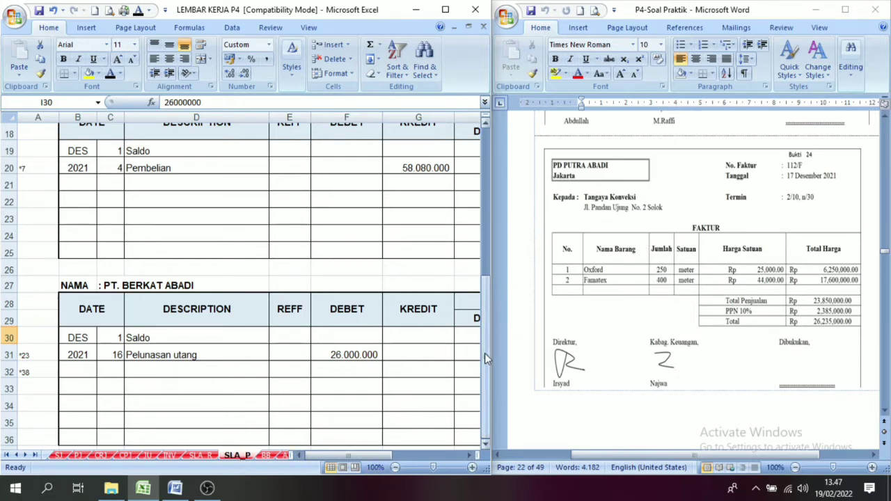
left_click_drag(484, 353, 516, 214)
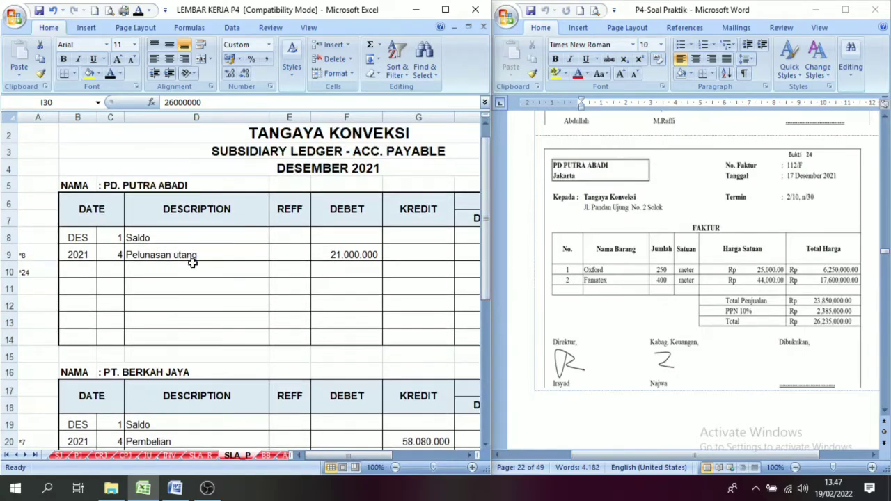
left_click(116, 267)
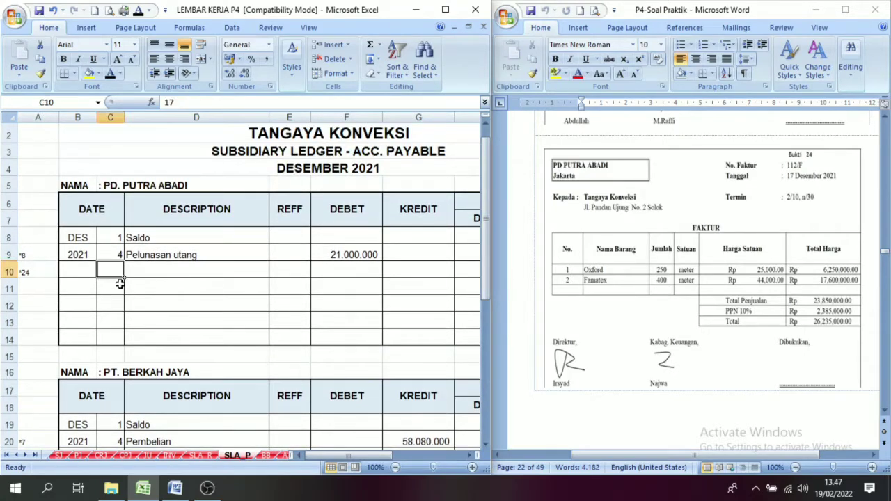
left_click(110, 73)
left_click(190, 269)
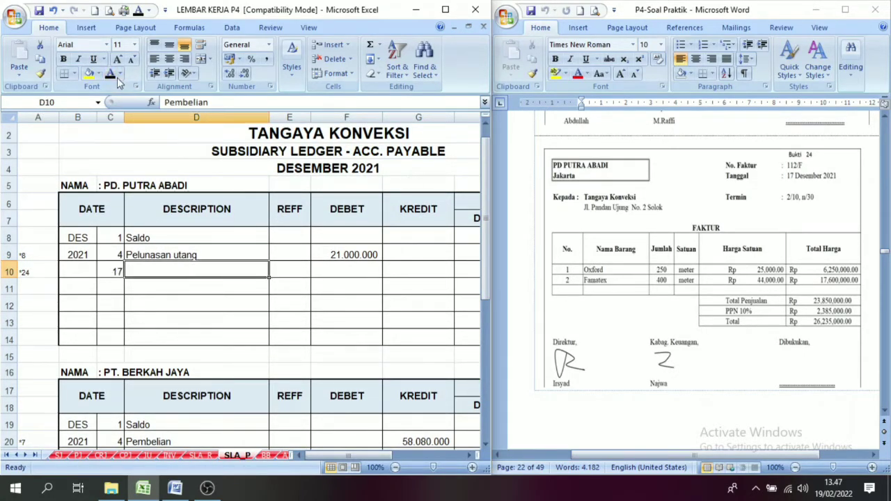
left_click(110, 73)
Check the row 10 account payable credit in the PJ sheet and reveal the matching 26.235.000 credit in the PD. Putra Abadi ledger with black font.
left_click(348, 273)
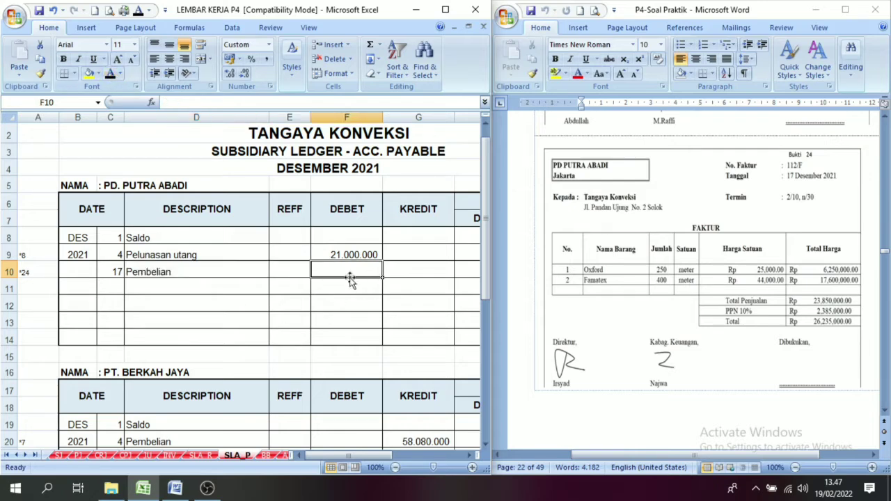
left_click(470, 456)
left_click(470, 456)
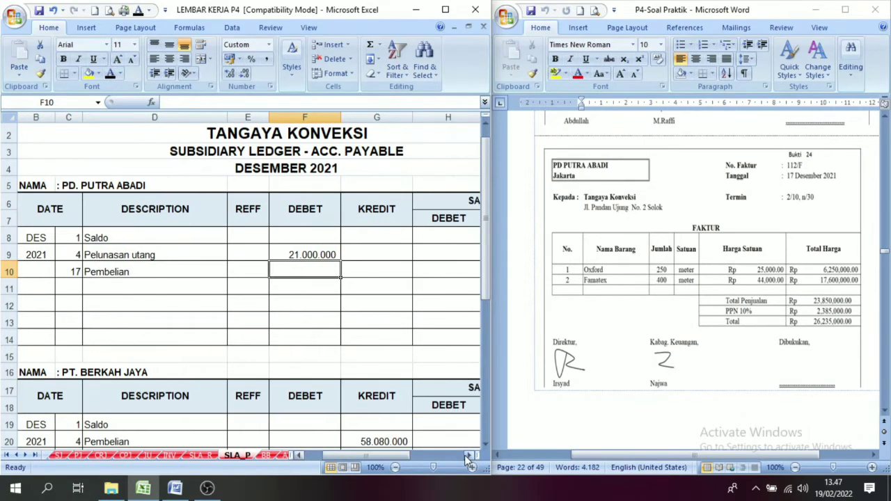
left_click(362, 209)
left_click(358, 272)
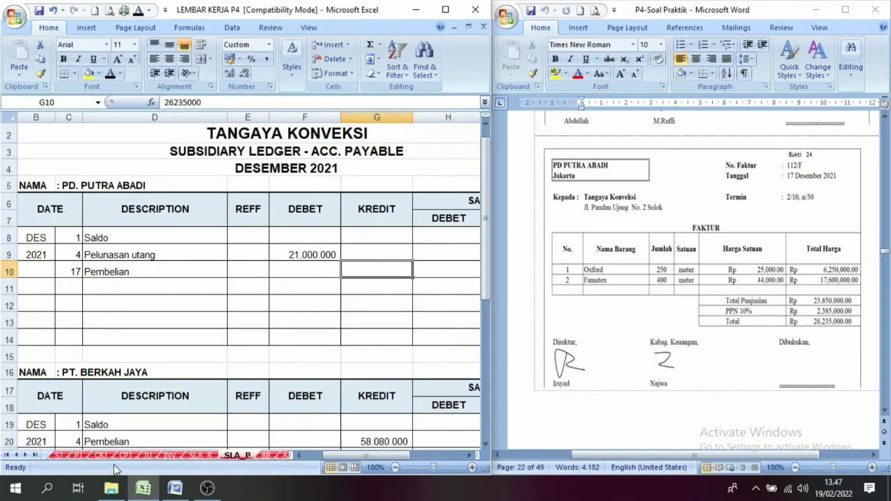
left_click(79, 456)
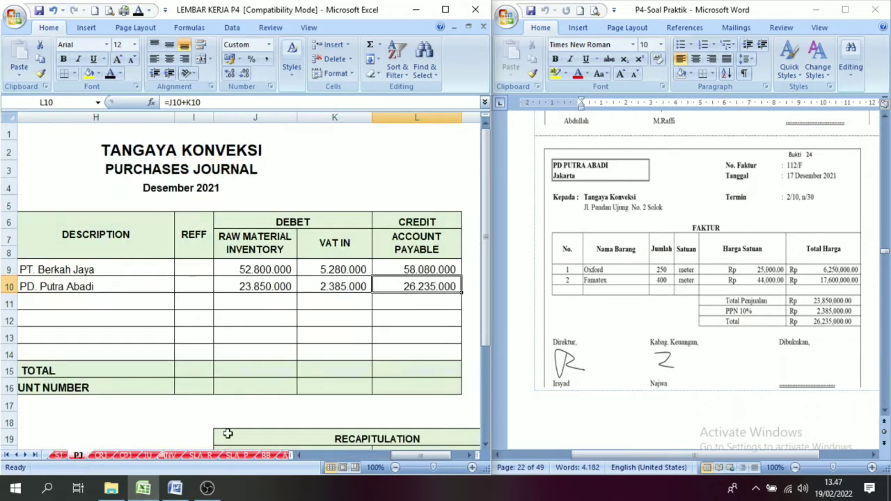
left_click(424, 238)
left_click_drag(419, 285, 421, 270)
left_click(423, 222)
left_click(412, 284)
left_click(236, 457)
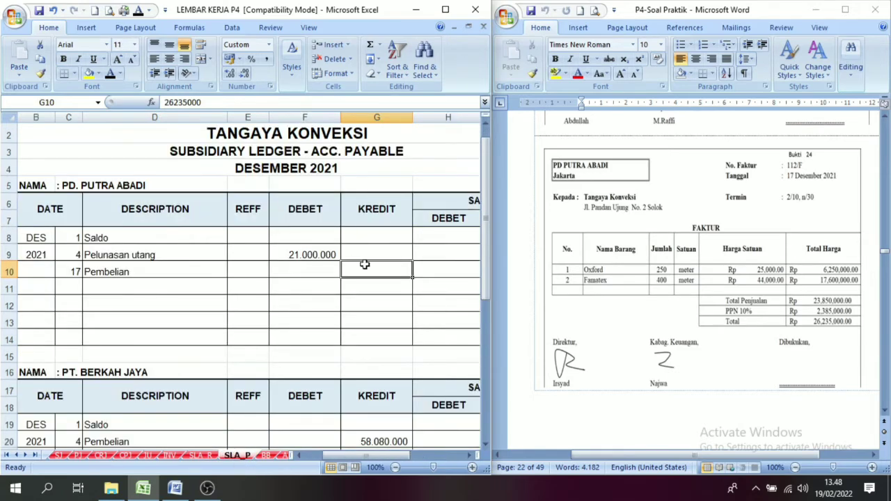
left_click(110, 75)
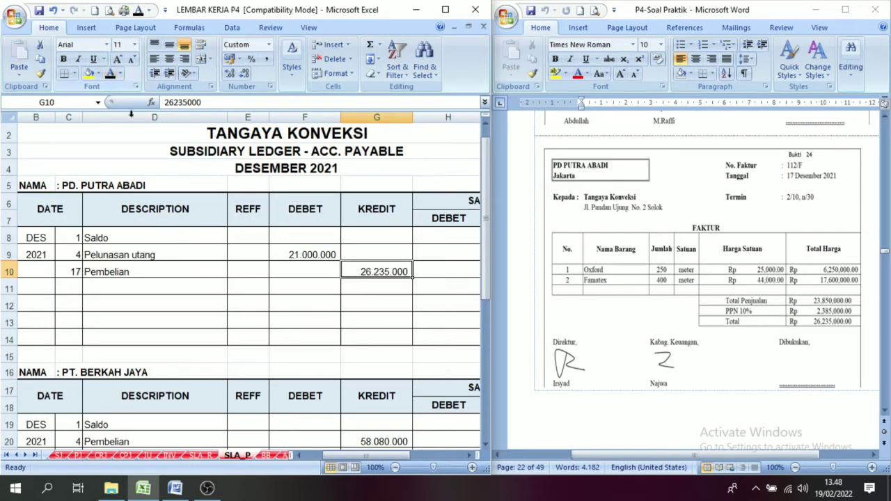
Check the preceding balance and reveal the 26.235.000 credit balance in row 10 of the PD. Putra Abadi ledger with black font.
left_click(474, 455)
left_click(473, 455)
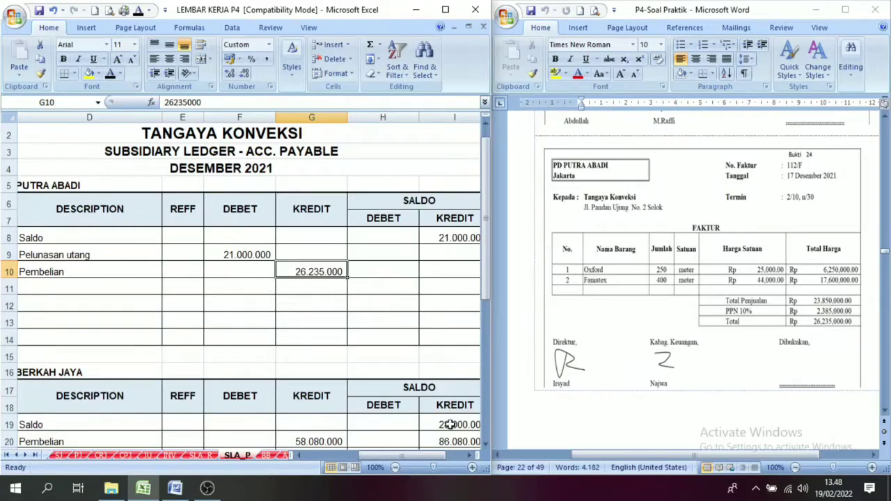
left_click(474, 455)
left_click_drag(196, 251, 298, 251)
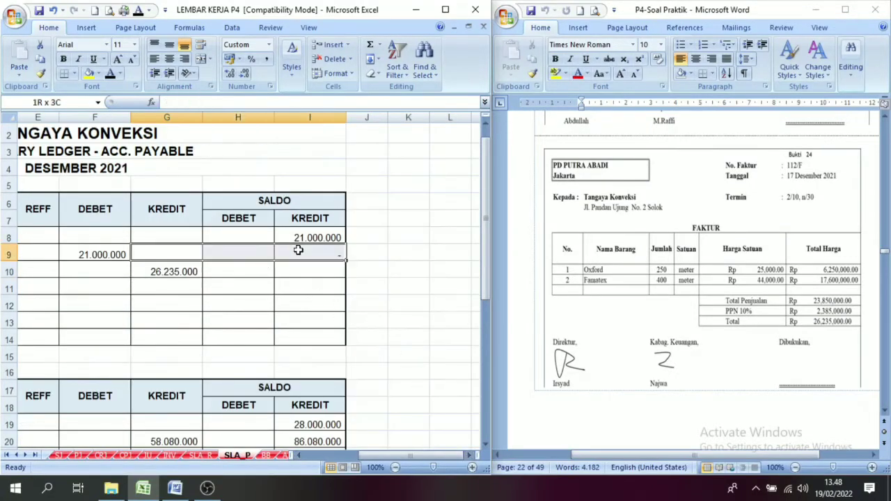
left_click(305, 275)
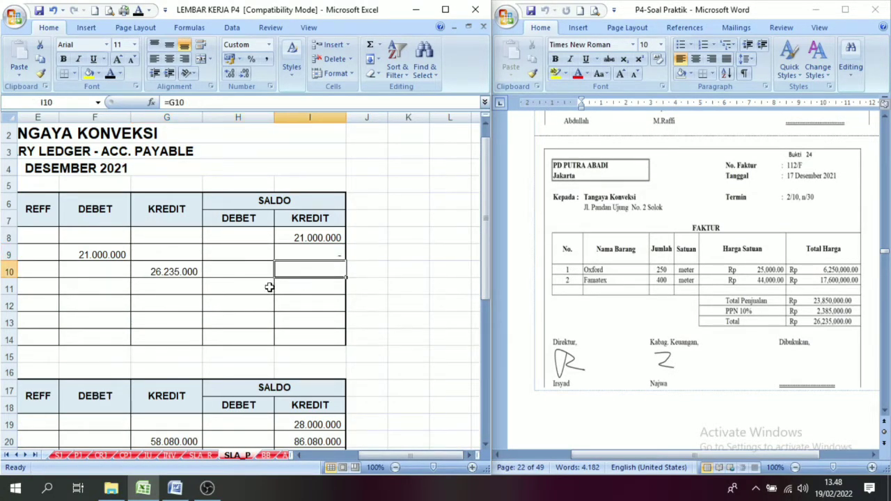
left_click(160, 275)
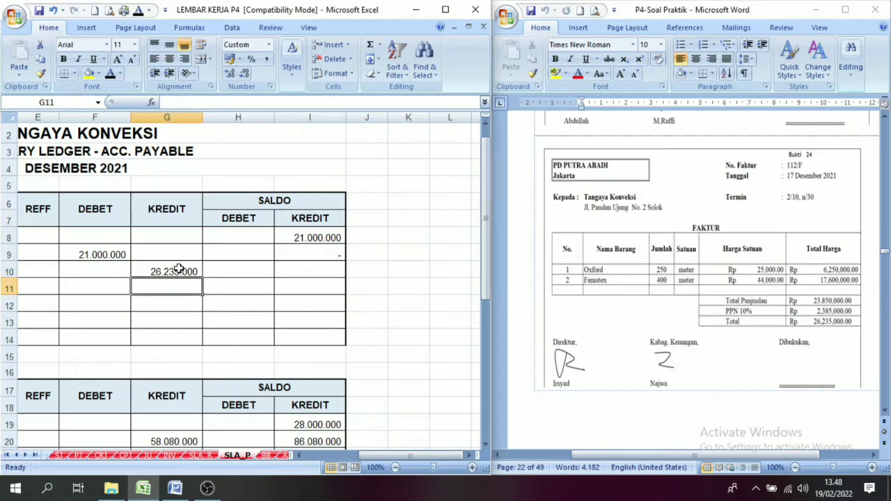
left_click(314, 259)
left_click(317, 272)
left_click(110, 74)
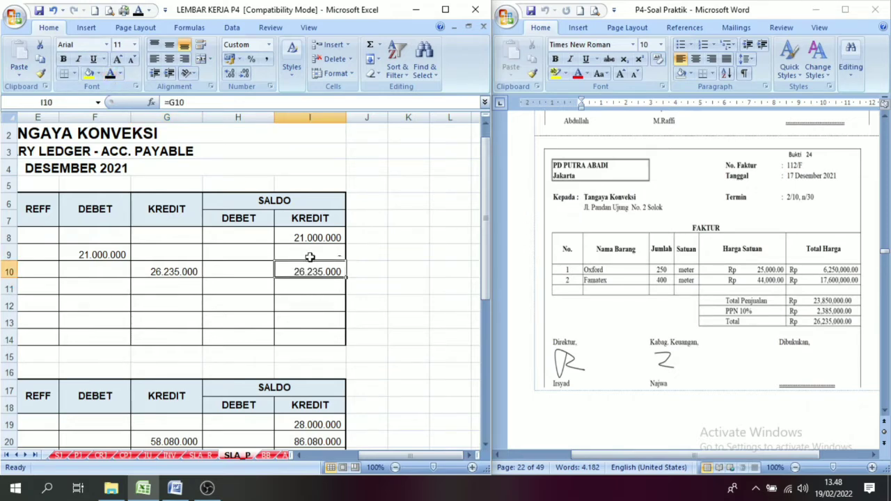
Reveal date 17, invoice number 112/F and Pembelian bahan baku in row 34 of the Oxford card on the INV sheet with black font.
left_click_drag(413, 454, 363, 454)
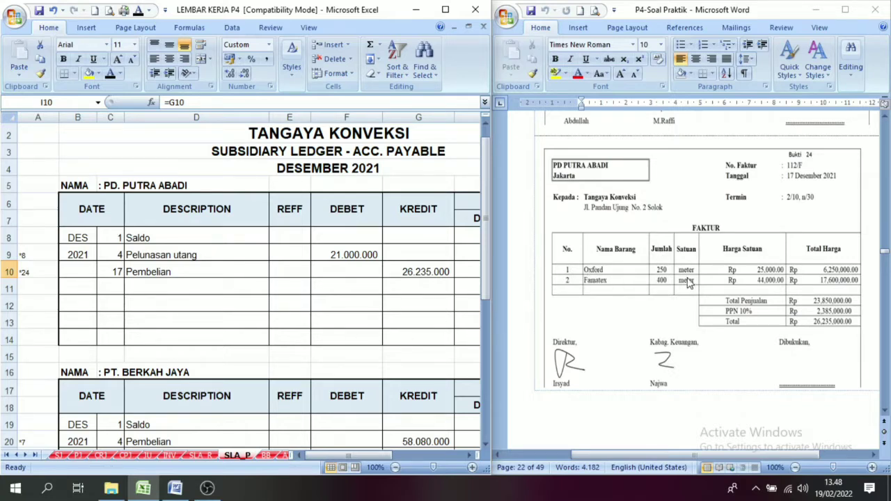
left_click(171, 456)
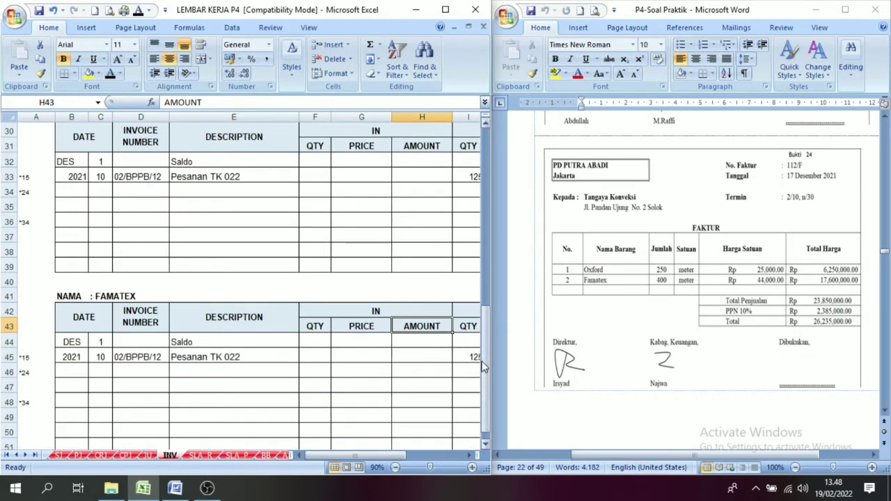
left_click_drag(493, 338, 511, 279)
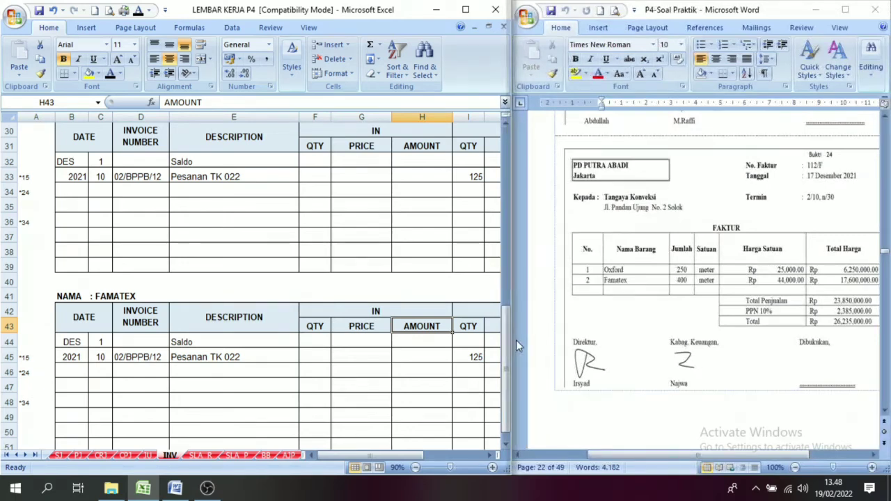
left_click_drag(506, 365, 500, 207)
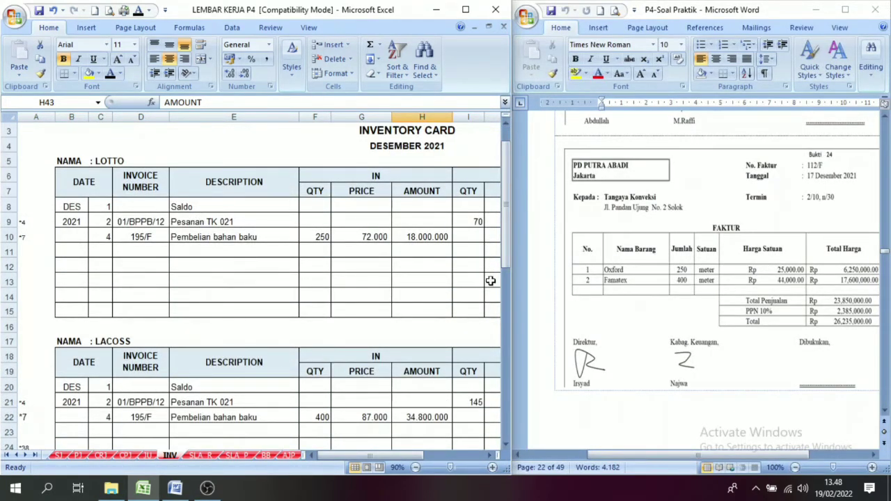
left_click_drag(507, 261, 505, 362)
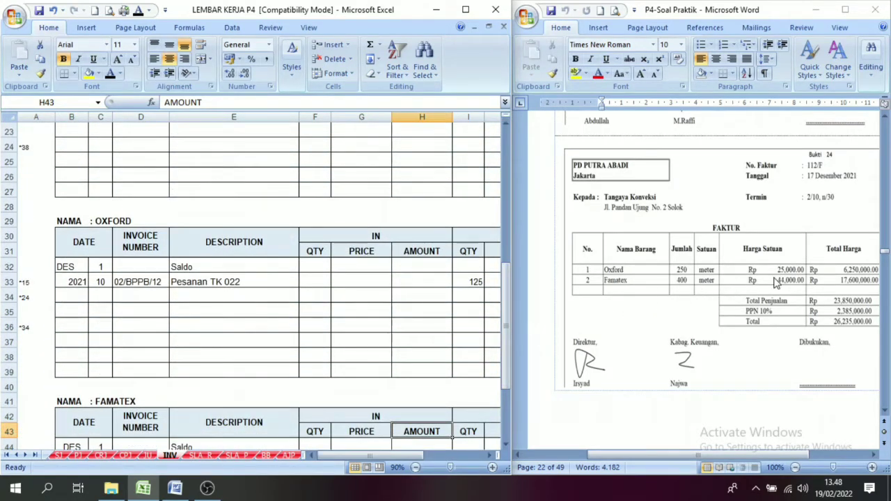
left_click(108, 297)
left_click(110, 75)
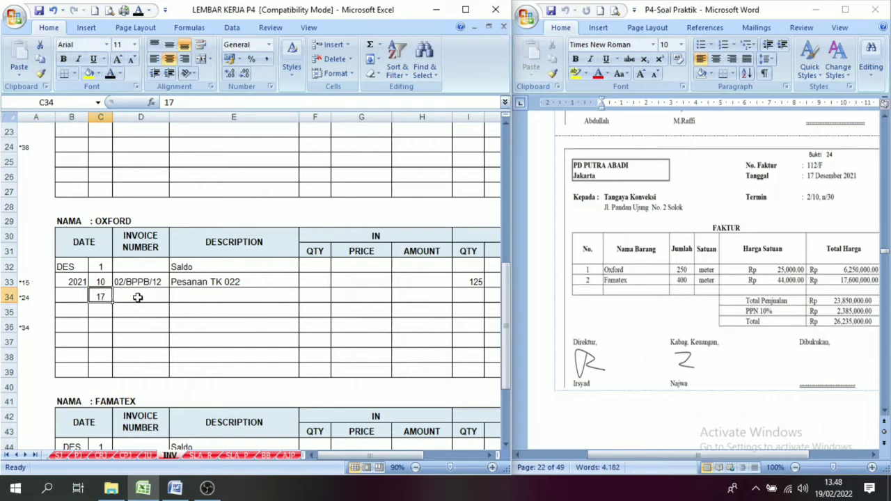
left_click(136, 296)
left_click(110, 75)
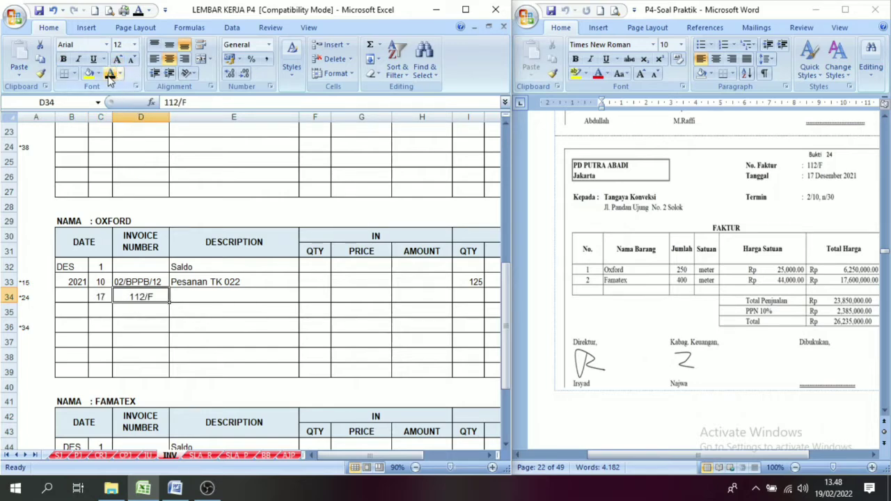
left_click(212, 298)
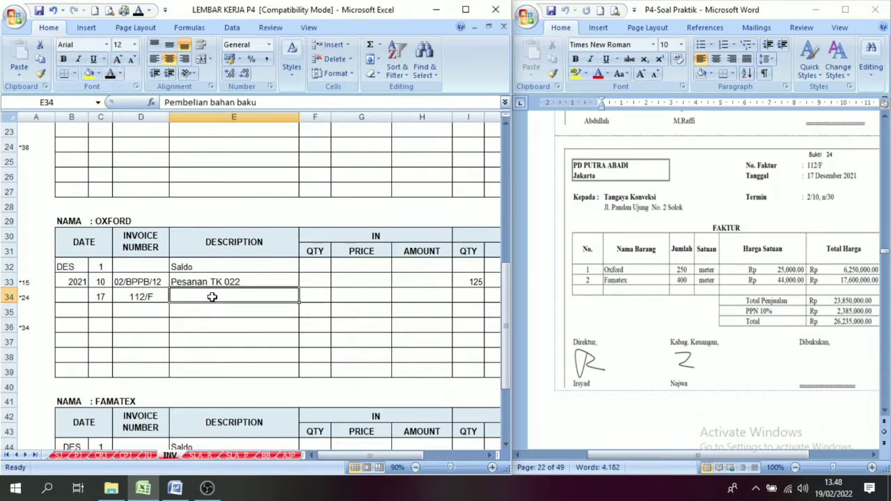
left_click(110, 75)
Reveal the incoming quantity 250, price 25.000 and amount 6.250.000 in row 34 of the Oxford card with black font.
left_click(325, 307)
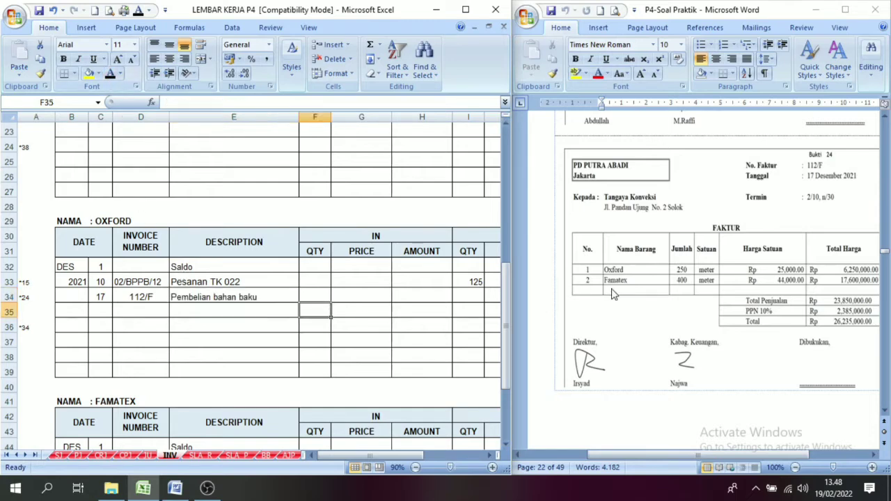
left_click(316, 295)
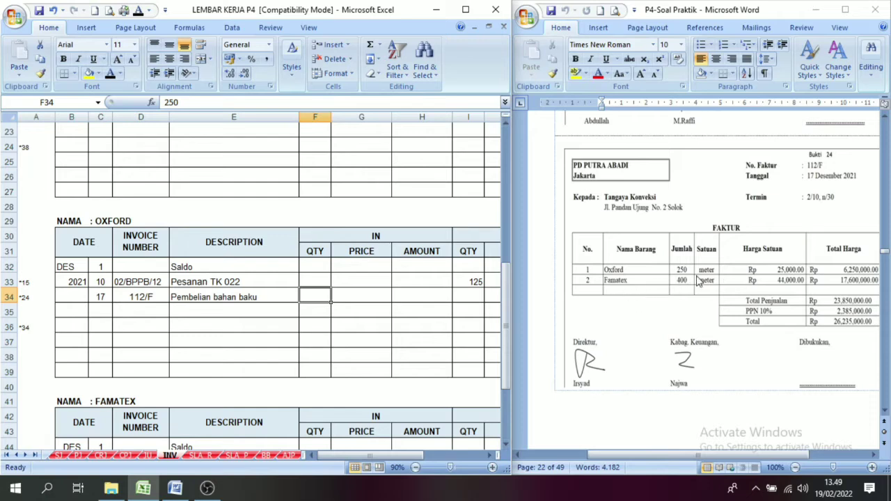
left_click(368, 298)
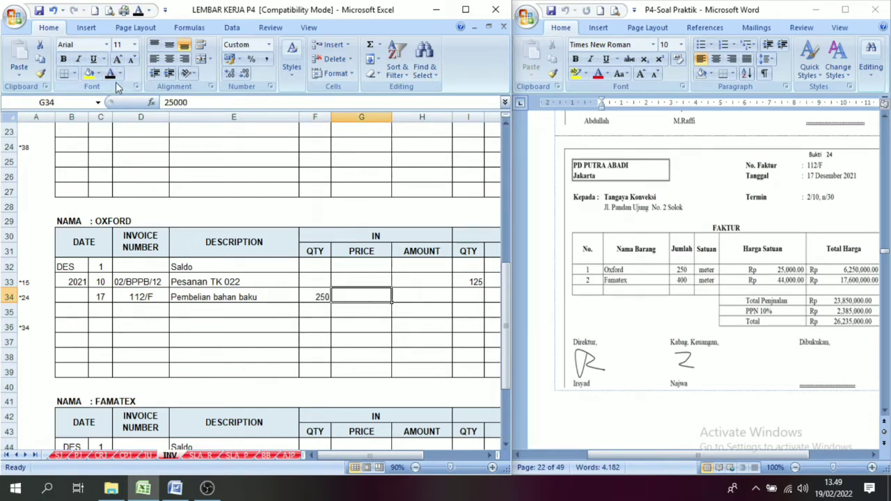
left_click(431, 291)
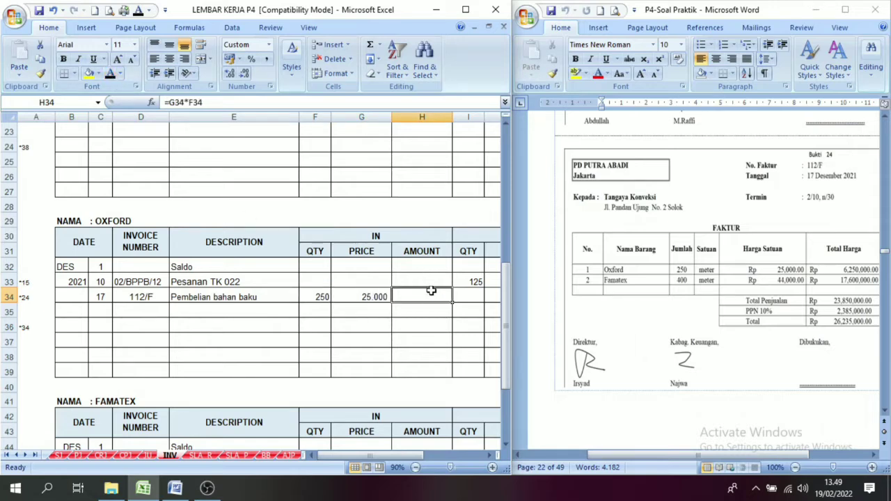
left_click(112, 73)
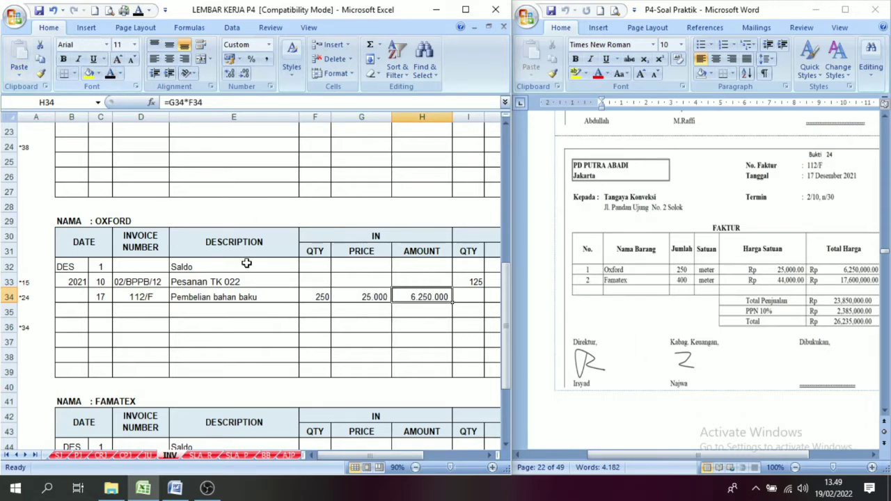
Compare the quantity and price of the Oxford card's row 33 balance with those of the incoming purchase in row 34.
left_click(489, 456)
left_click(489, 456)
left_click(488, 456)
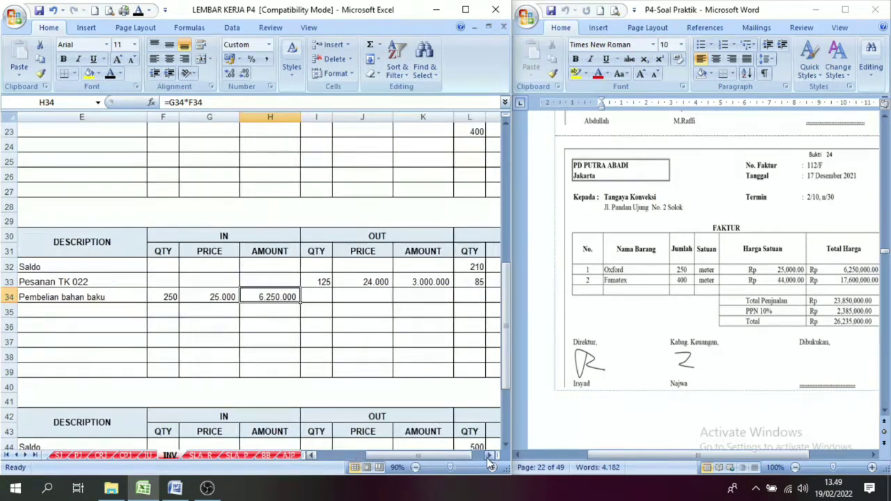
left_click(488, 456)
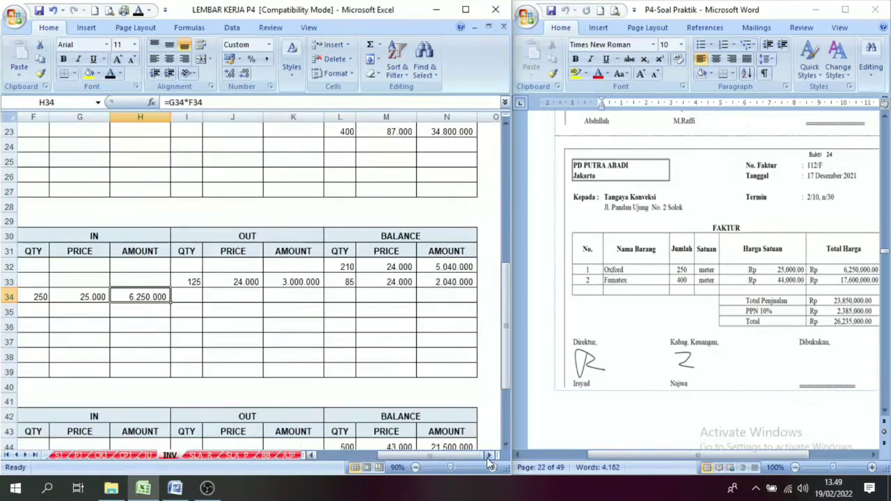
left_click(376, 242)
left_click(349, 281)
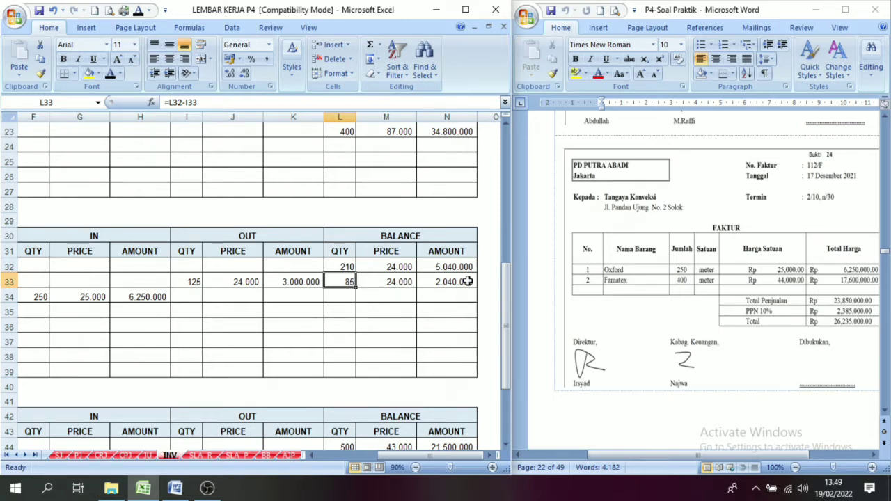
left_click(46, 298)
left_click(67, 301)
left_click(395, 282)
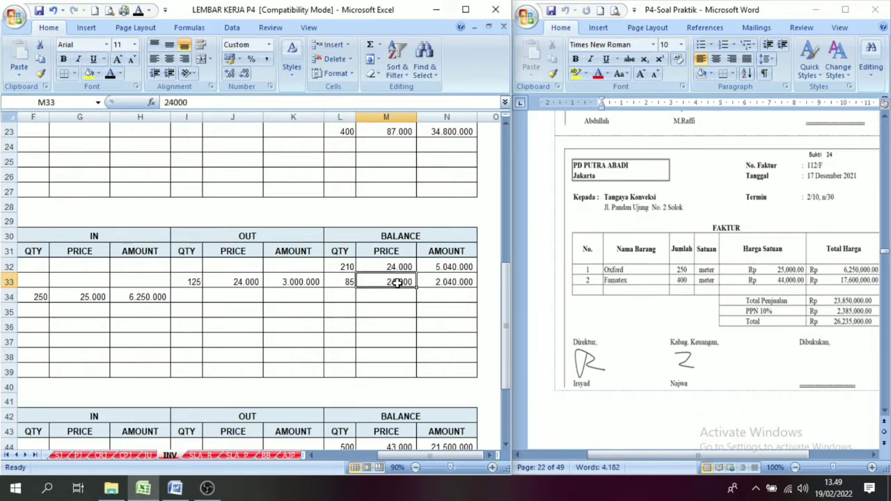
left_click(68, 304)
left_click(375, 282)
left_click(94, 296)
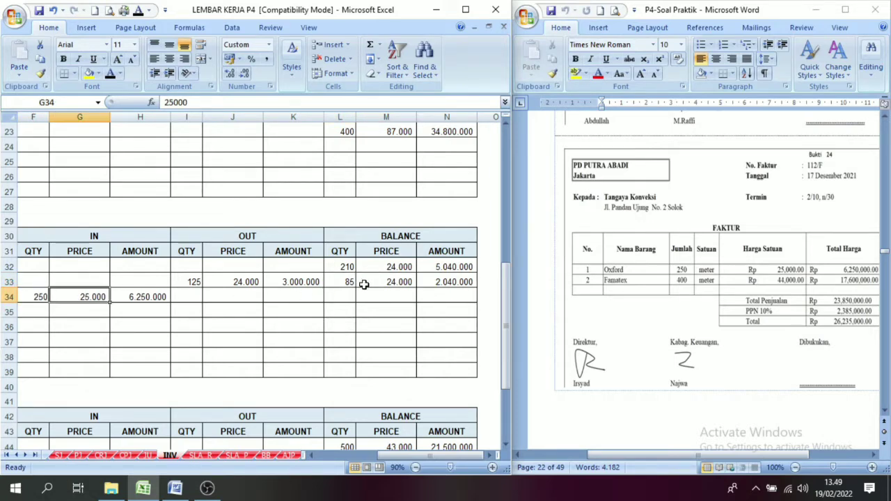
Examine the full balance line in row 33 alongside the incoming quantity, price and amount in row 34 of the Oxford card.
left_click(365, 283)
left_click_drag(345, 283, 432, 282)
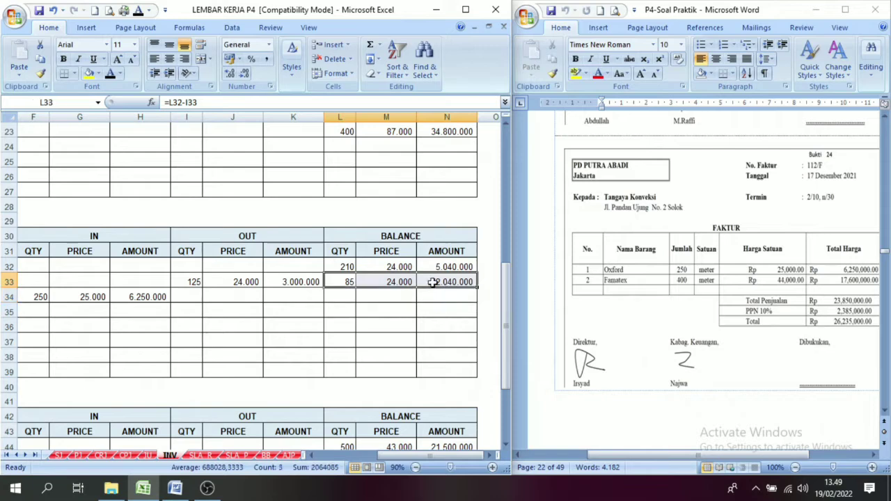
mouse_move(339, 278)
left_mouse_down()
mouse_move(372, 285)
mouse_move(337, 280)
left_mouse_up()
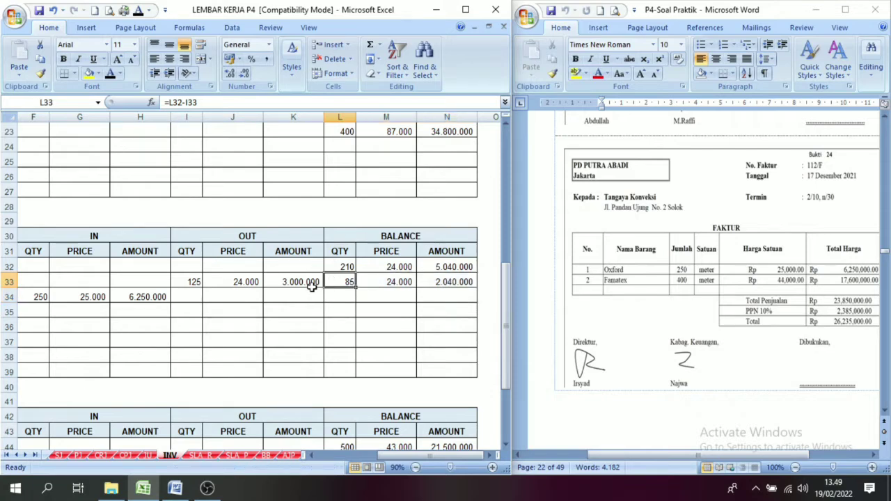
left_click(36, 297)
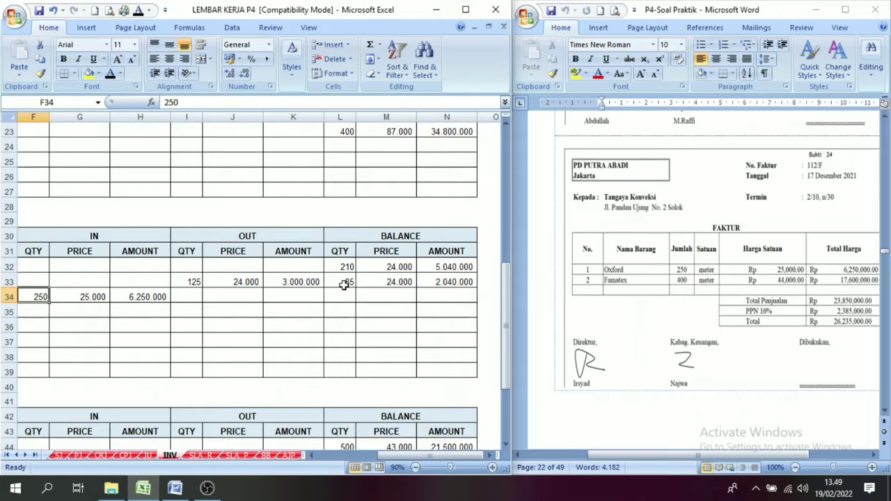
left_click(85, 295)
left_click(128, 298)
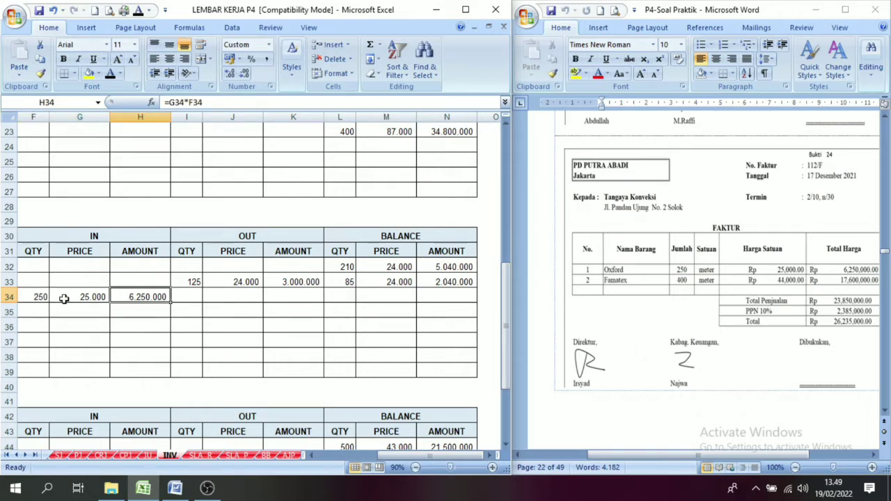
Reveal the carried-over balance of 85, 24.000 and 2.040.000 in row 34 of the Oxford card with black font.
left_click_drag(348, 279, 449, 282)
left_click_drag(338, 297, 446, 293)
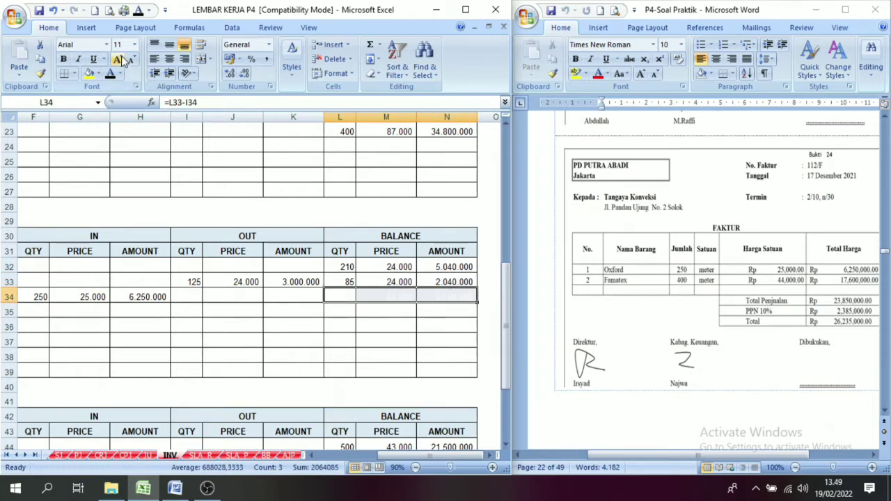
left_click(110, 73)
Reveal the new purchase's balance of 250, 25.000 and 6.250.000 in row 35 of the Oxford card and review both balance lines.
left_click(94, 301)
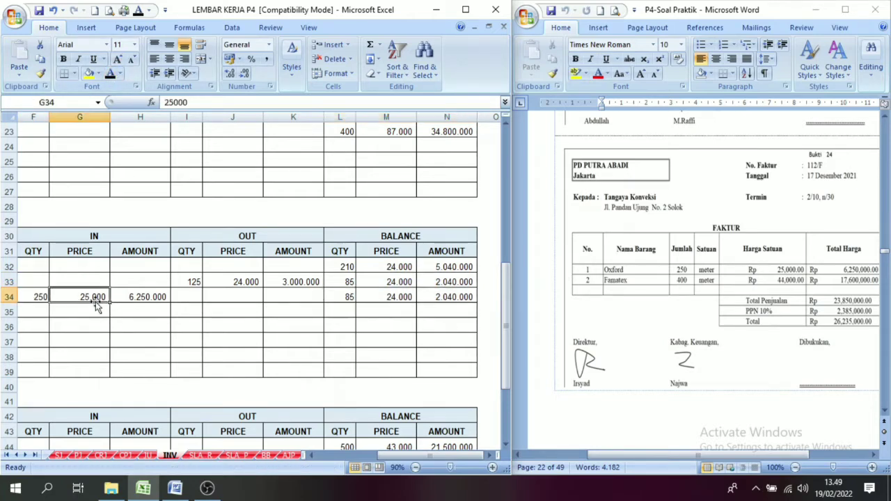
key("Right")
key("Left")
key("Left")
key("Right")
key("Right")
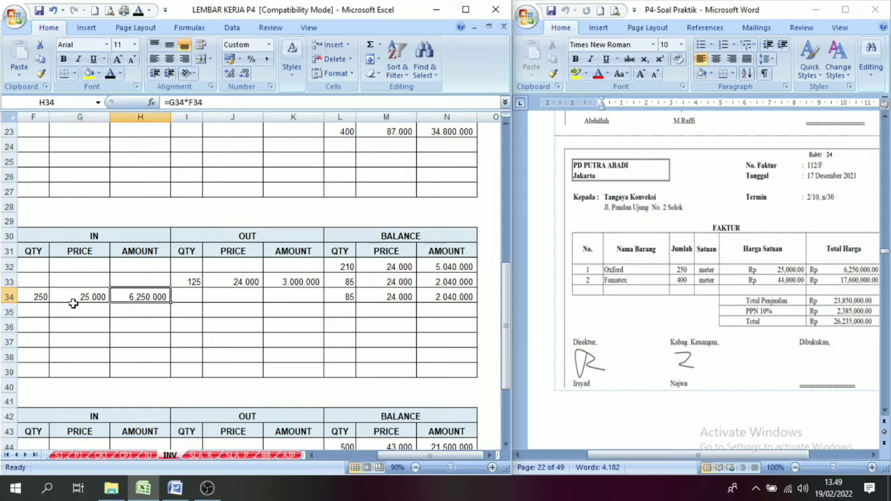
left_click_drag(341, 312, 439, 311)
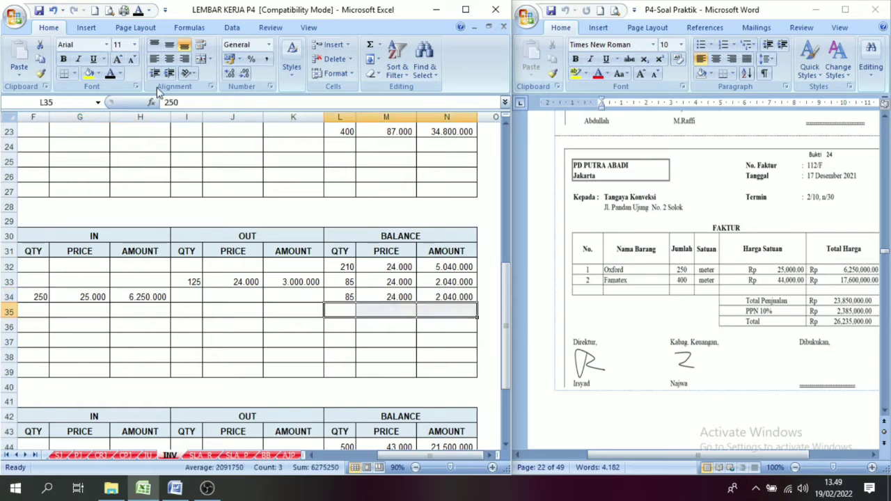
left_click(110, 74)
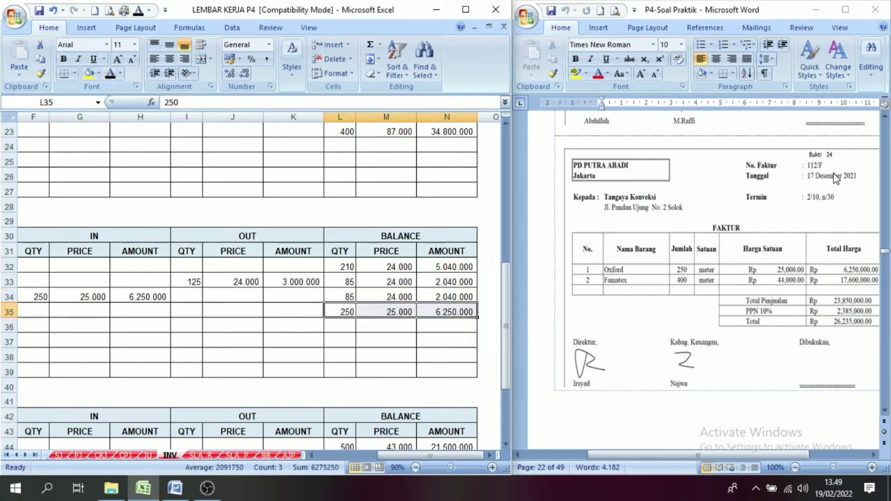
left_click_drag(341, 297, 458, 311)
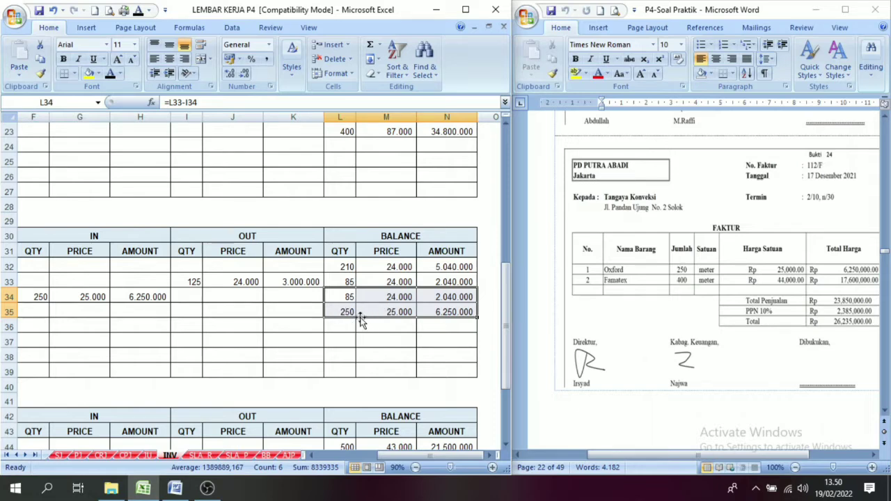
left_click(405, 308)
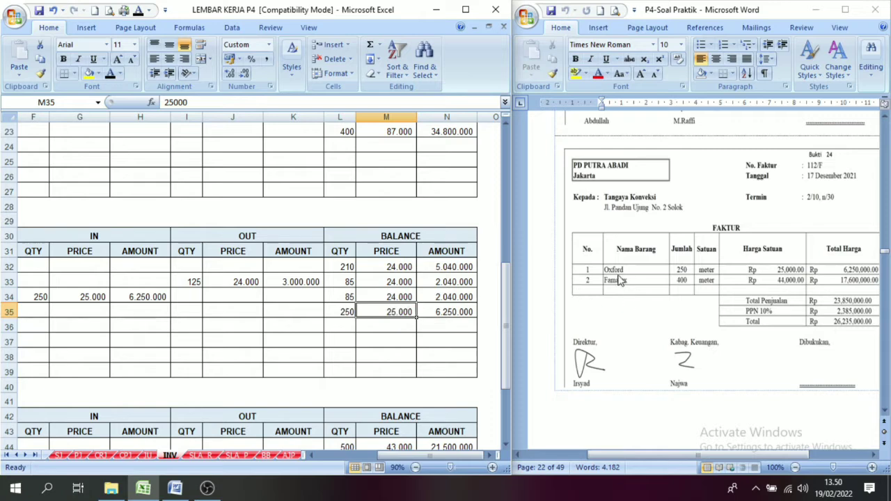
left_click_drag(409, 456, 327, 458)
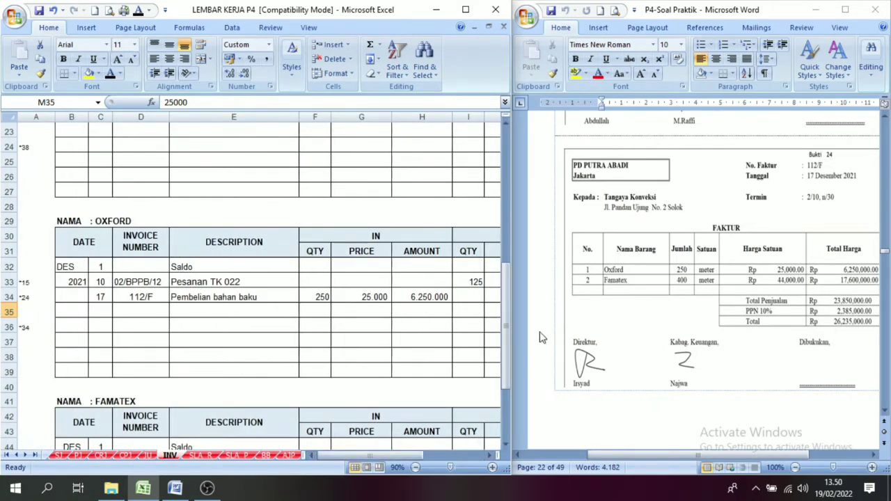
Reveal day 17, invoice number 112/F and description Pembelian bahan baku in row 46 of the Famatex card with black font.
left_click_drag(506, 329, 512, 385)
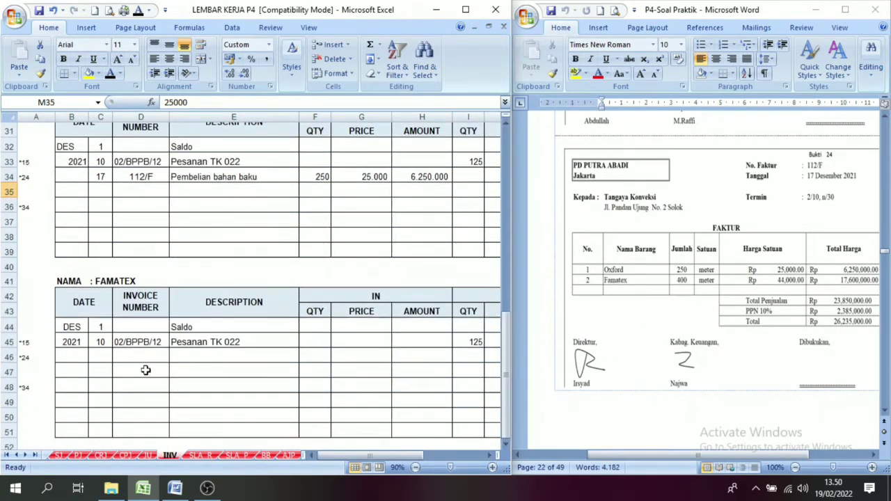
left_click_drag(97, 355, 238, 359)
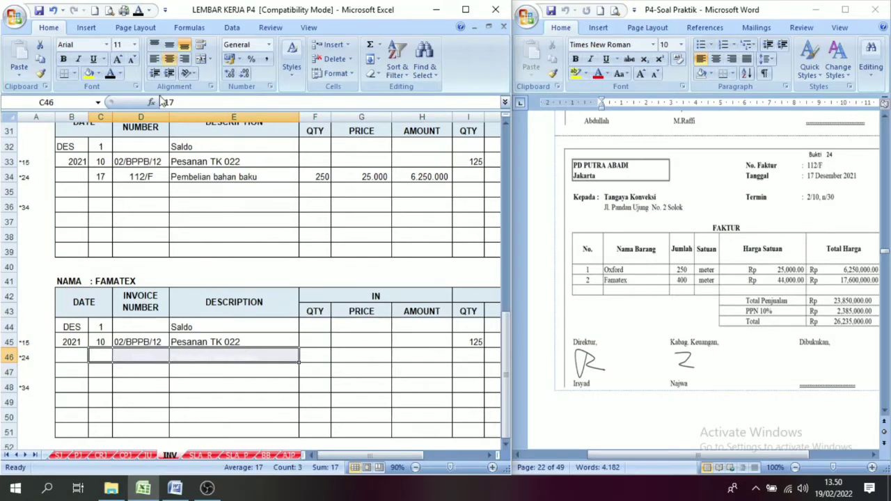
type("17\t112/F\tPembelian bahan baku")
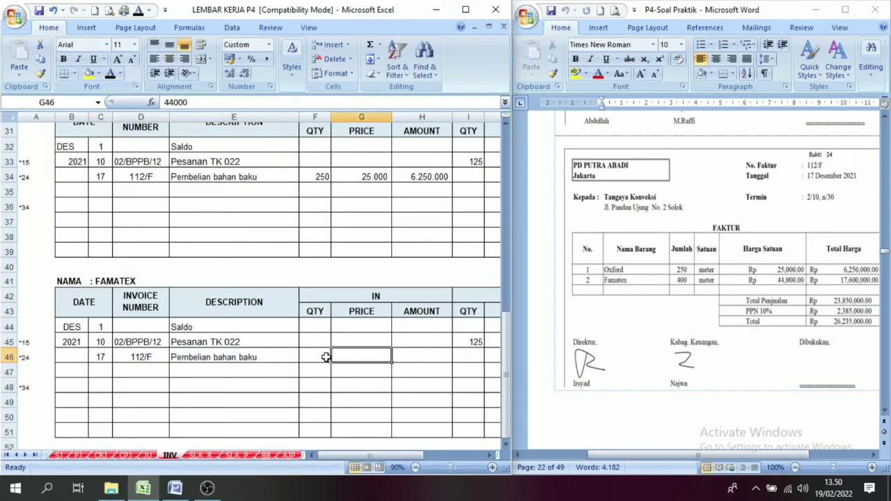
Reveal the incoming quantity 400, price 44.000 and amount 17.600.000 in row 46 of the Famatex card with black font.
left_click(324, 358)
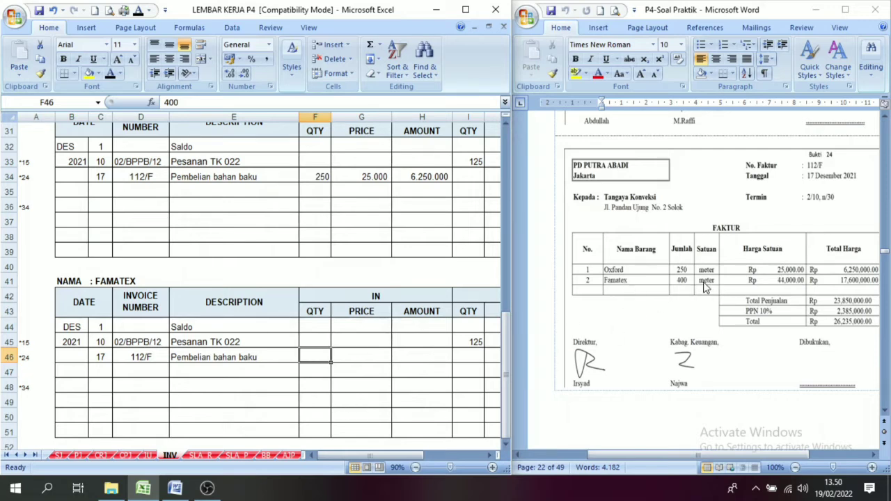
left_click(354, 356)
type("44000")
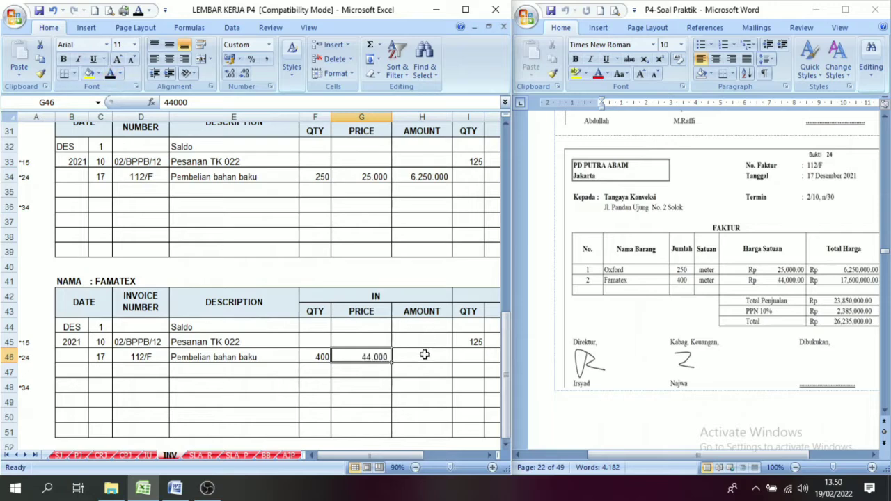
left_click(422, 357)
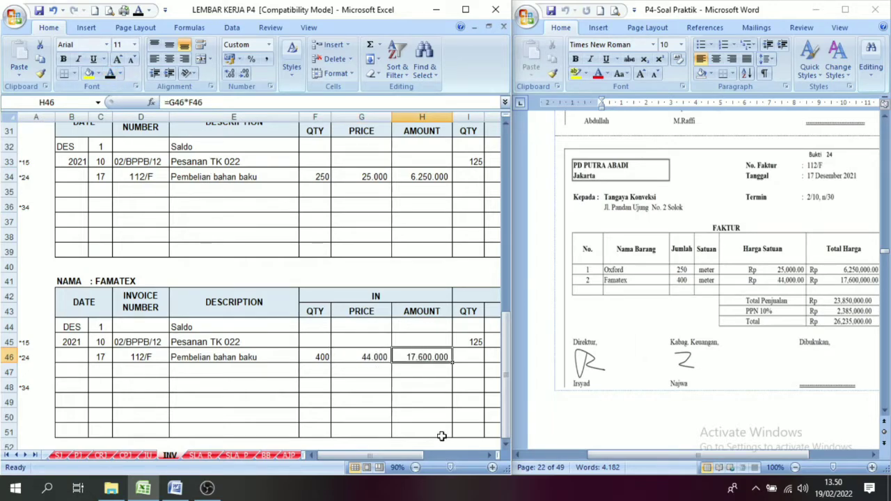
Compare the Famatex card's row 45 balance with the incoming purchase and reveal the carried-over balance of 375, 43.000 and 16.125.000 in row 46.
left_click_drag(422, 451, 468, 476)
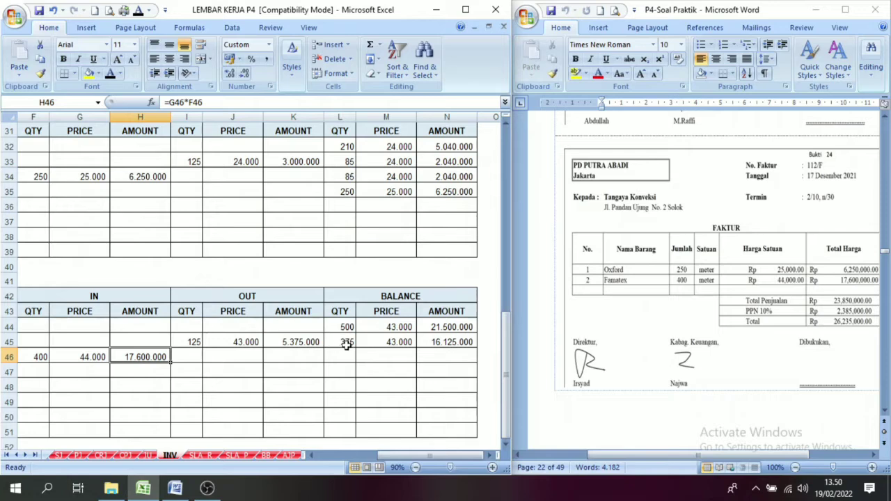
left_click(402, 343)
left_click_drag(25, 363, 135, 358)
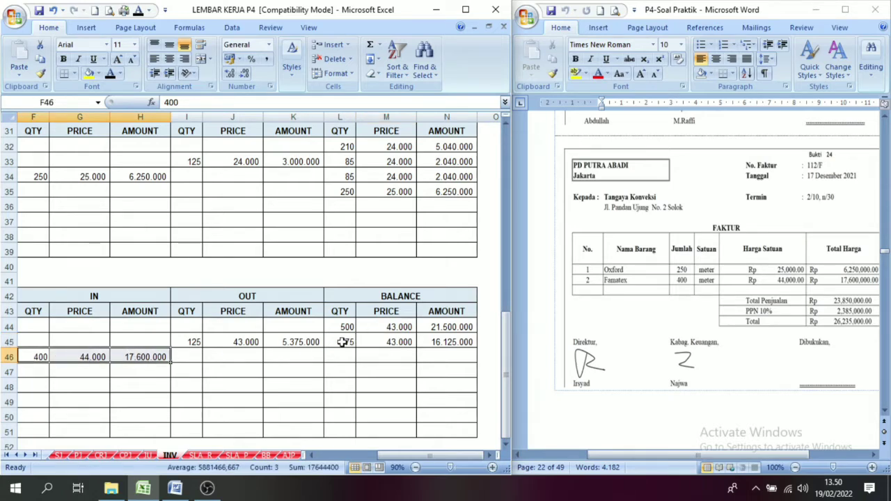
left_click_drag(342, 341, 449, 342)
left_click_drag(28, 355, 143, 356)
left_click_drag(31, 358, 119, 357)
left_click_drag(346, 343, 443, 342)
left_click_drag(348, 356, 442, 356)
key("ctrl+d")
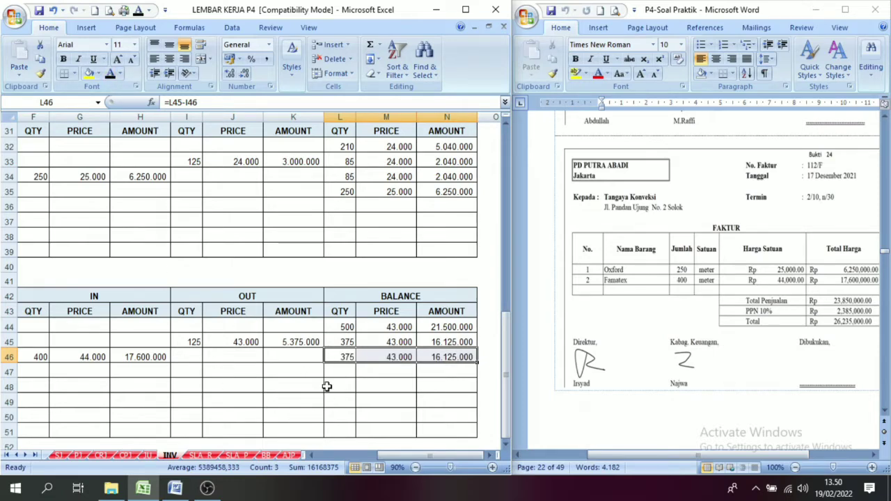
Reveal the new purchase's balance of 400, 44.000 and 17.600.000 in row 47 of the Famatex card and review both balance lines.
left_click_drag(36, 357, 151, 362)
key("ctrl+c")
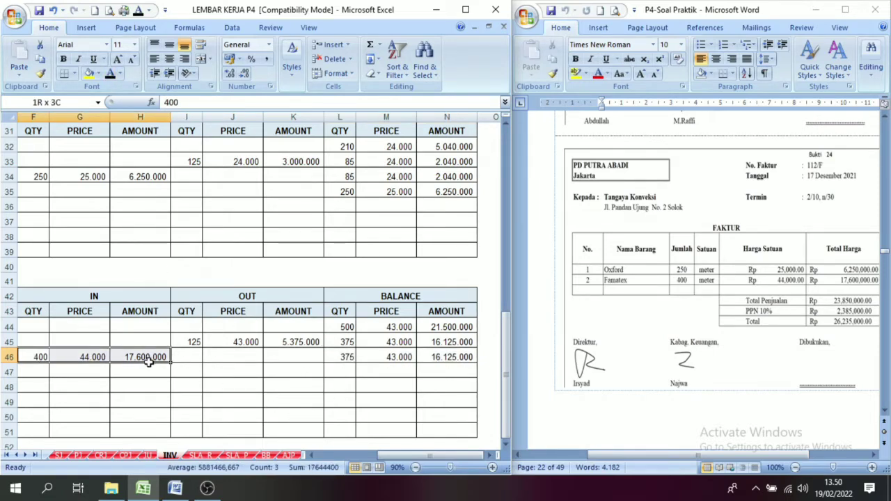
left_click_drag(346, 378, 453, 372)
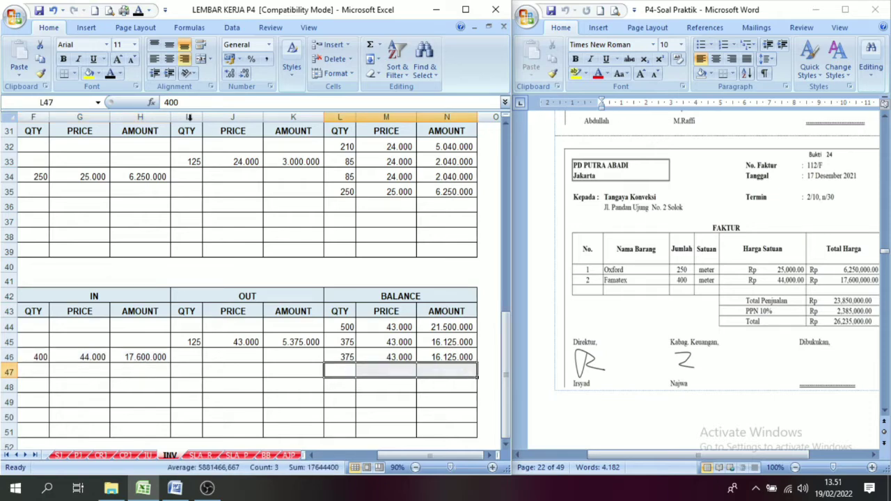
key("ctrl+v")
left_click(327, 356)
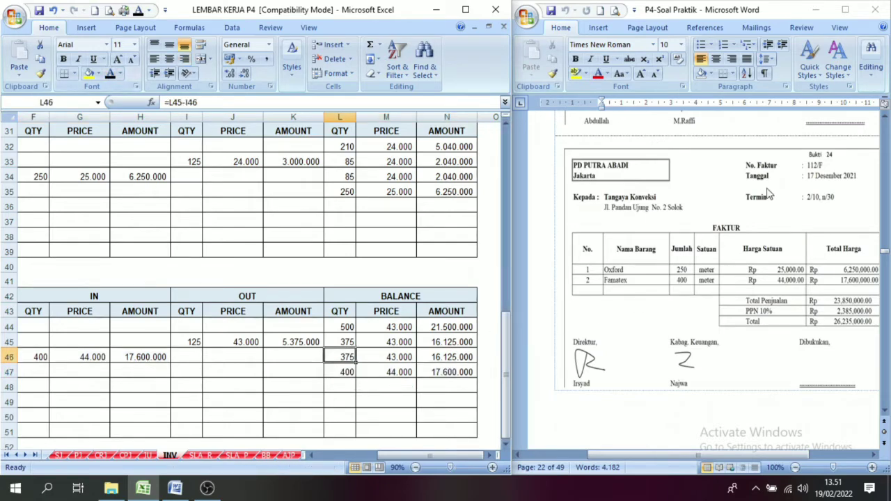
left_click_drag(337, 357, 444, 370)
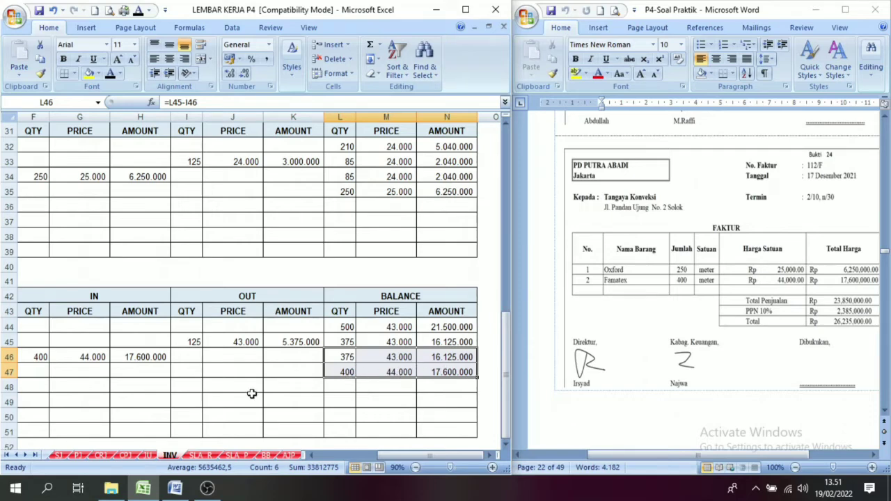
left_click(368, 385)
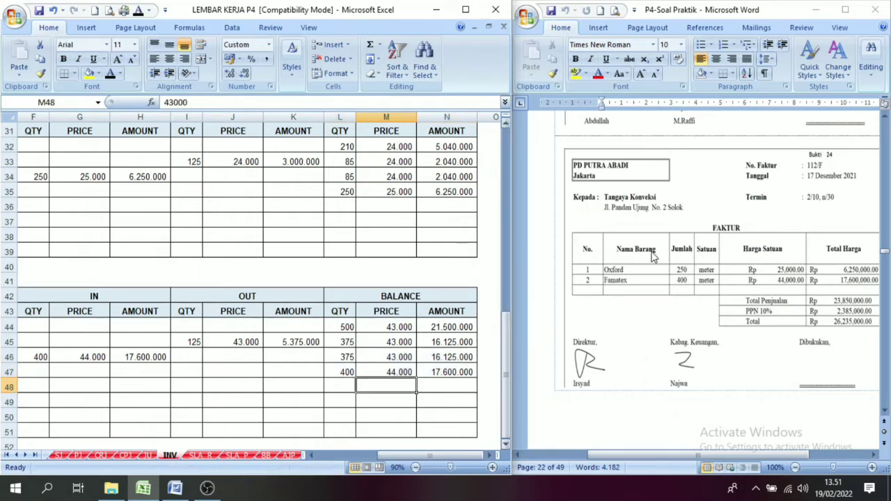
Find voucher 25, cash receipt 04/BKM from PD Rizki, in the Word document and read its details.
left_click_drag(775, 457, 789, 457)
left_click(885, 410)
left_click(885, 410)
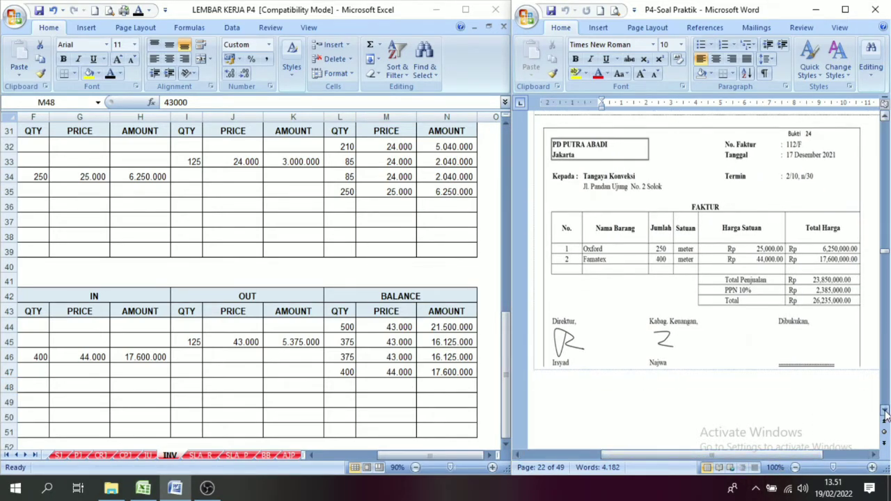
scroll(885, 413, "down", 9)
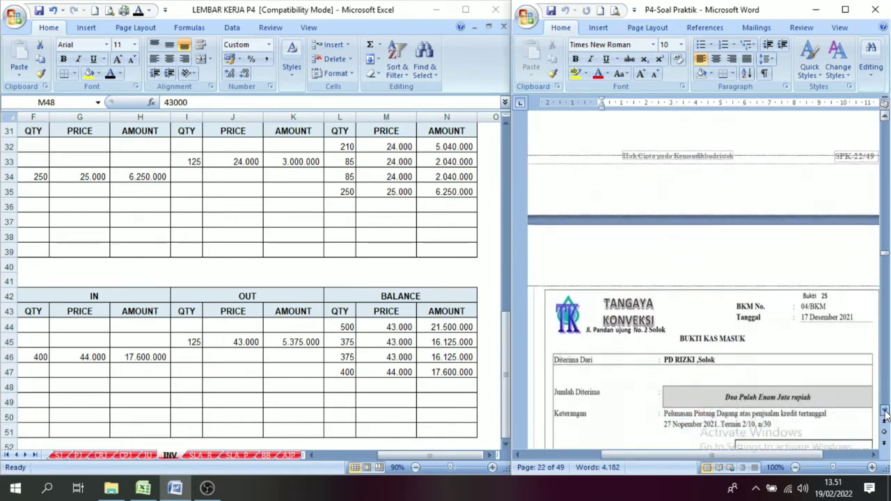
scroll(885, 412, "down", 4)
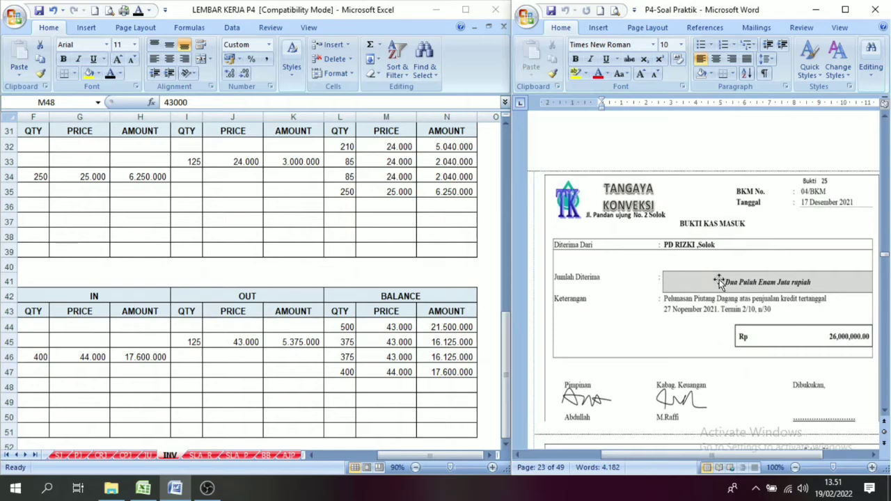
left_click(724, 258)
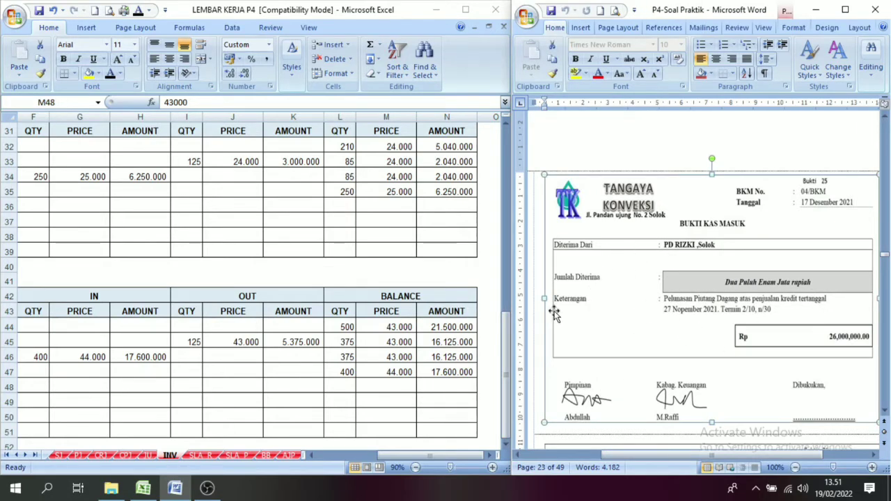
Fill in day 17, evidence number 04/BKM and description PD. Rizki in row 12 of the cash receipt journal on the CRJ sheet.
left_click(100, 455)
left_click(101, 456)
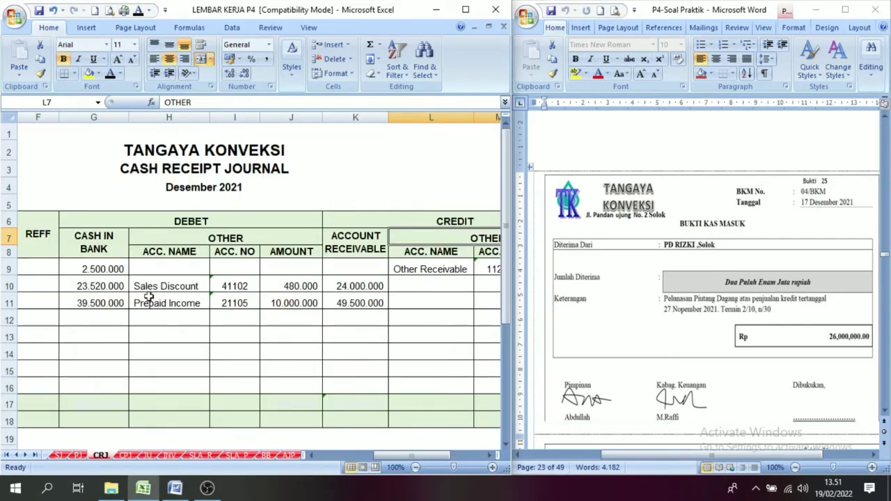
left_click_drag(397, 455, 341, 455)
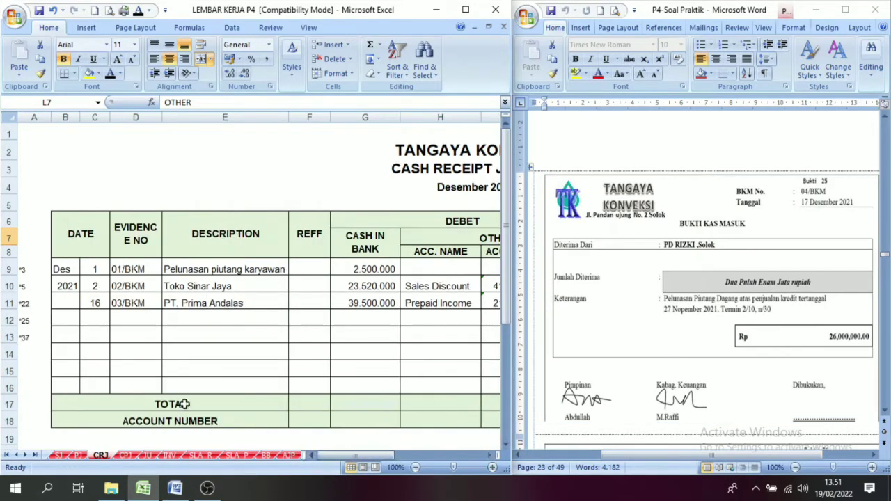
left_click(104, 321)
type("17")
key("ctrl+Return")
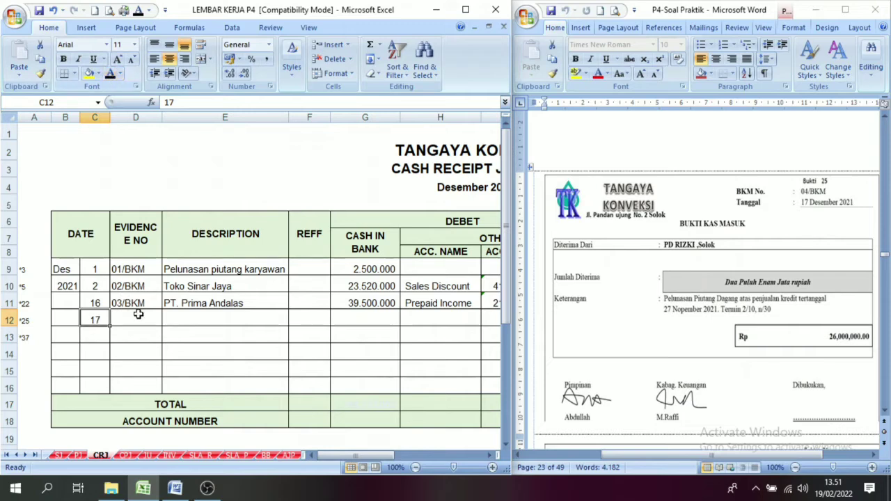
left_click(139, 314)
type("04/BKM")
key("ctrl+Return")
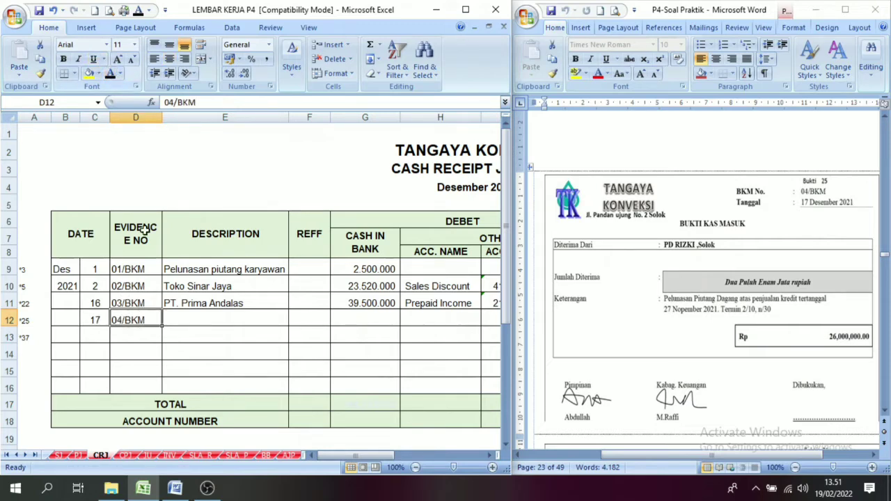
left_click(180, 316)
type("PD. Rizki")
key("ctrl+Return")
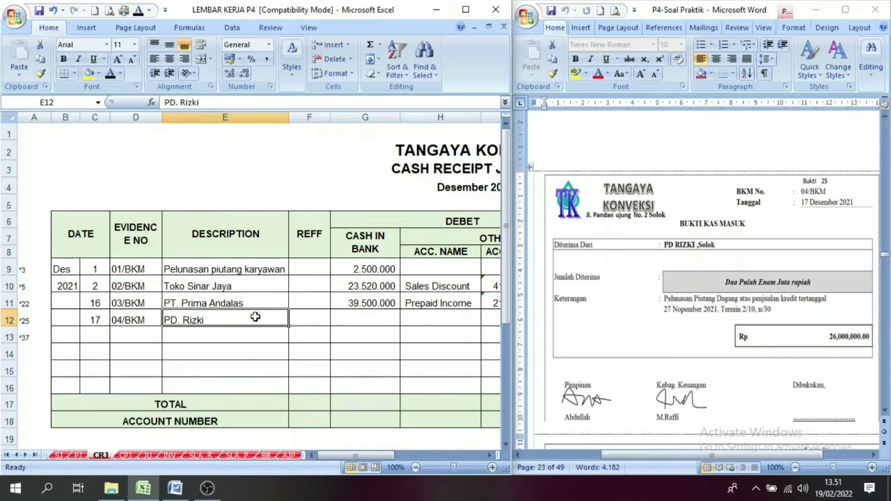
Reveal the 26.000.000 cash in bank debit in row 12 with black font and select the row's account receivable cell.
left_click(366, 323)
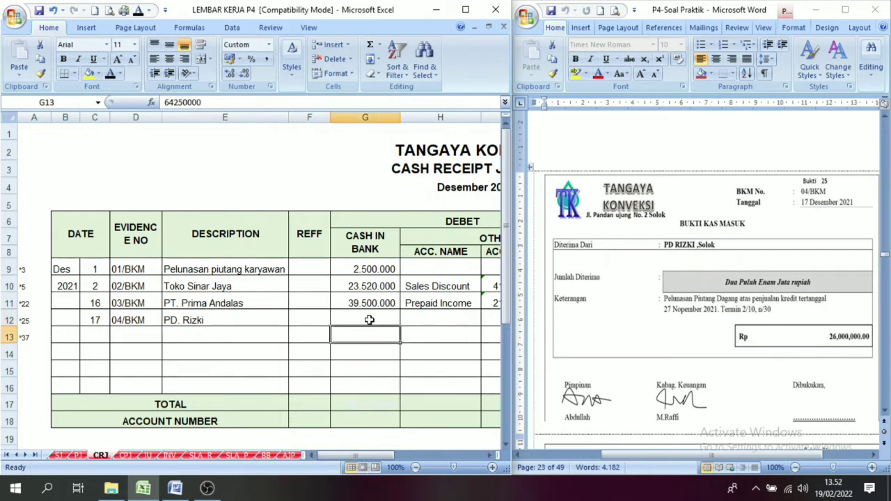
left_click(110, 74)
left_click(488, 456)
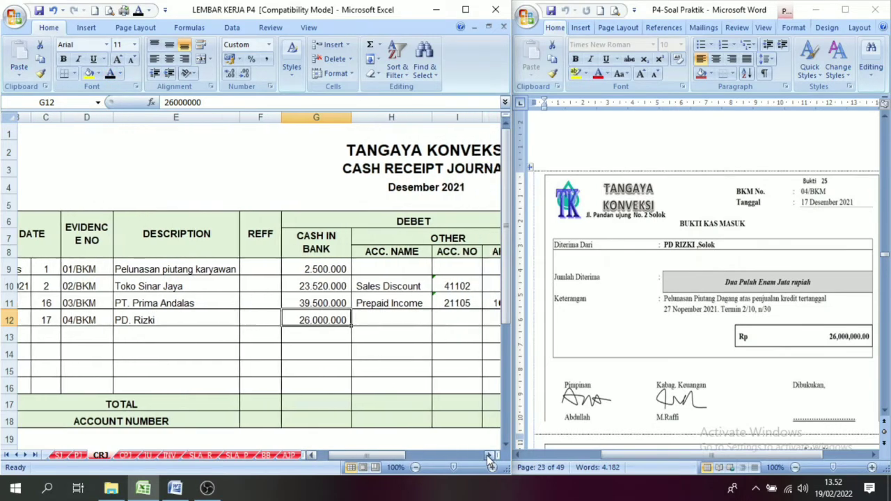
left_click(350, 253)
left_click(352, 314)
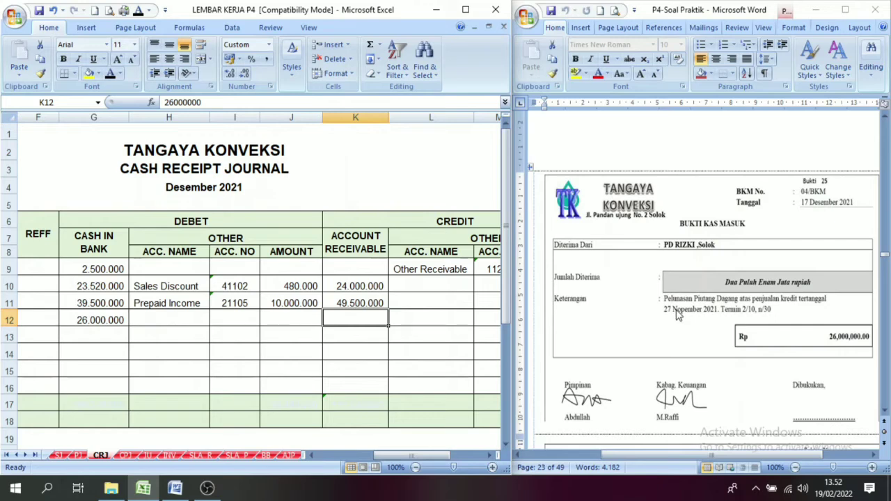
left_click(364, 271)
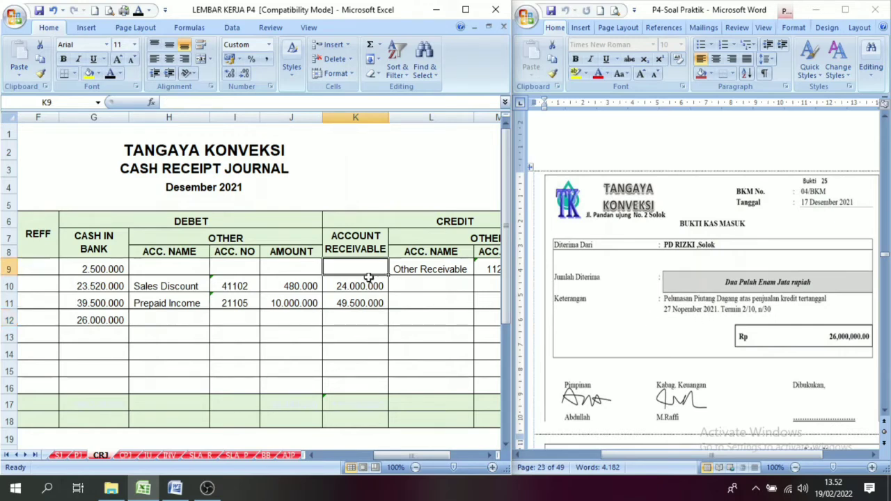
left_click(359, 329)
left_click(360, 314)
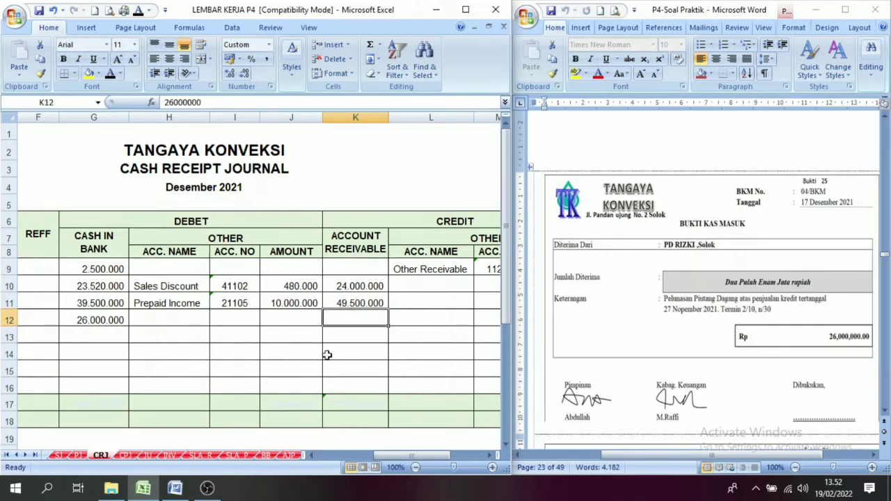
Check PD. Rizki's opening debit balance in the accounts receivable subsidiary ledger on the SLA_R sheet.
left_click(200, 455)
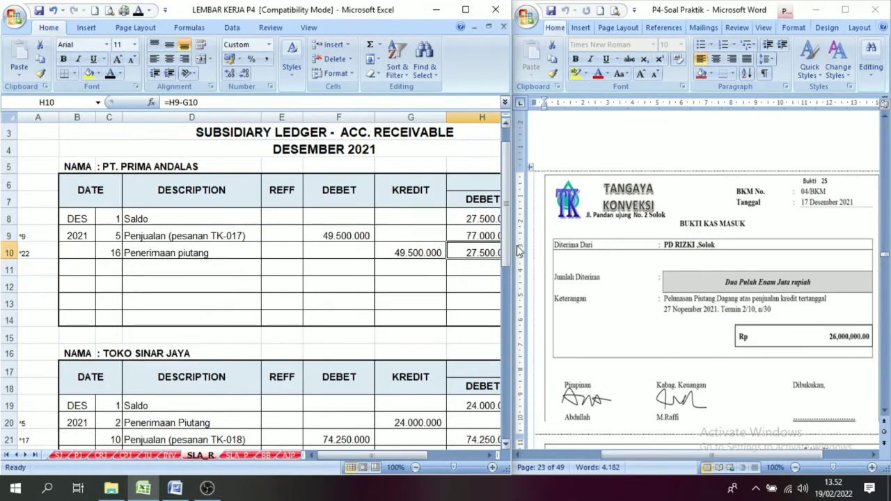
left_click_drag(507, 253, 504, 360)
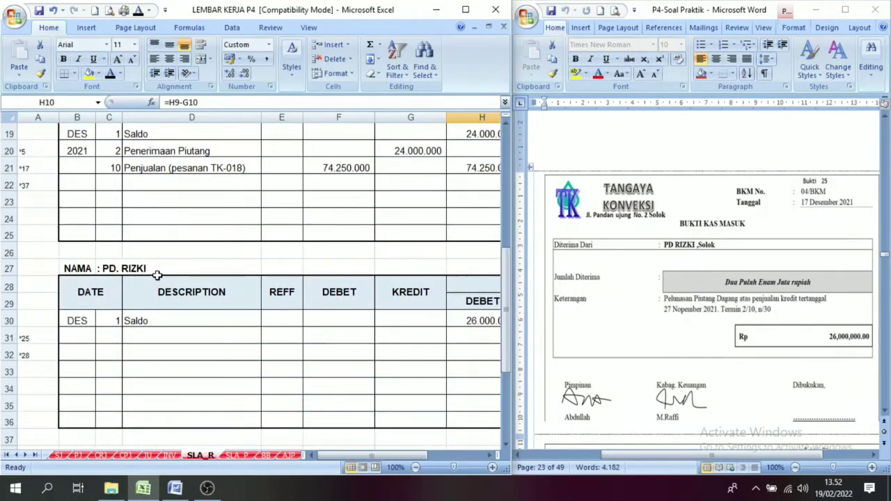
left_click(88, 270)
left_click_drag(380, 453, 431, 455)
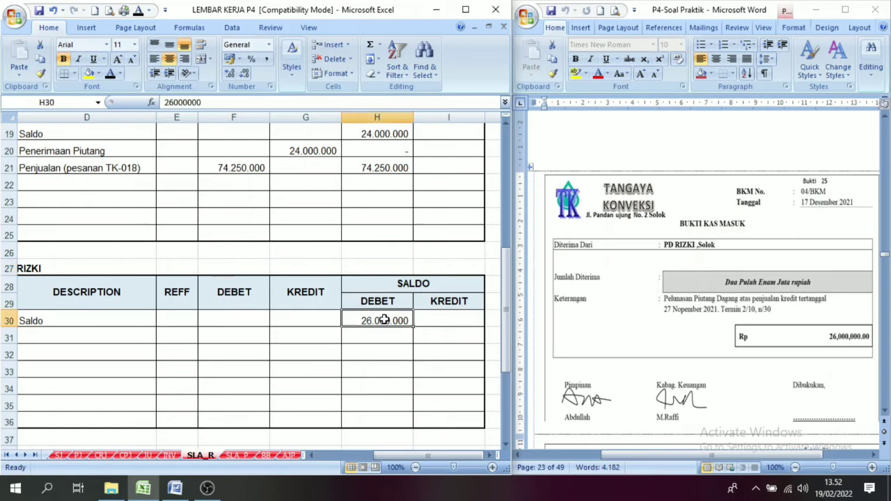
left_click(385, 321)
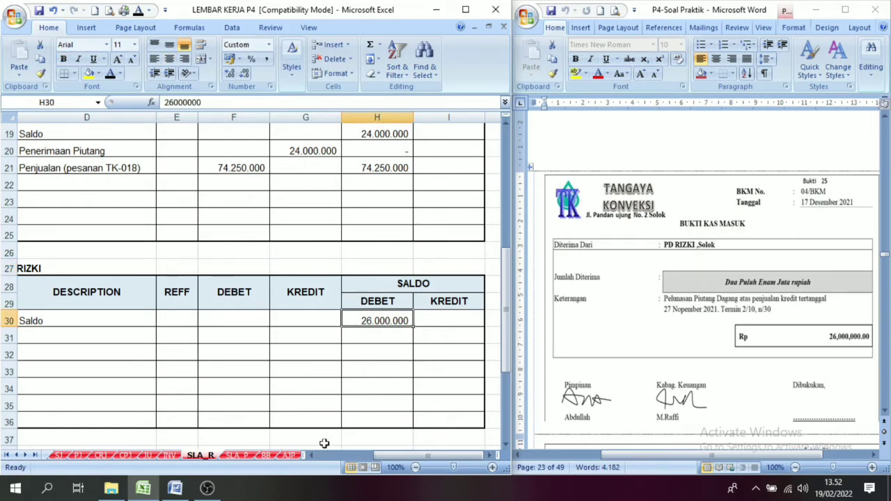
Reveal the 26.000.000 account receivable credit in row 12 of the CRJ sheet with black font and review it against cash in bank.
left_click(100, 456)
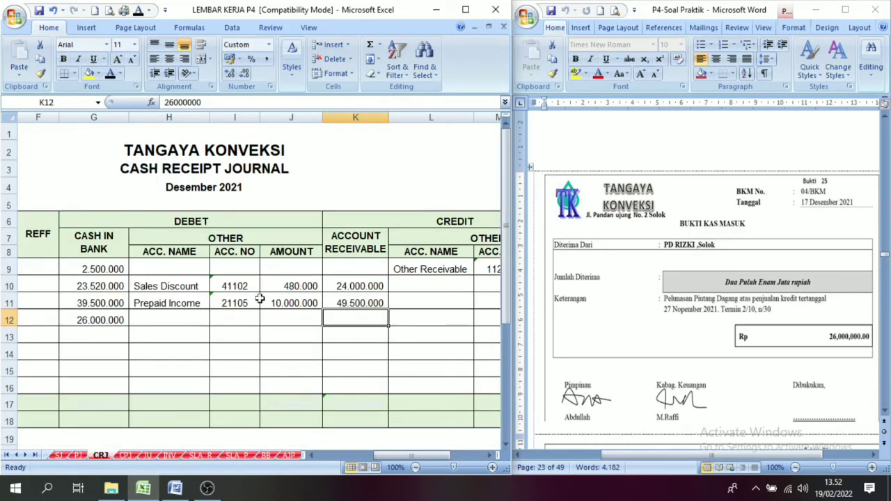
left_click(110, 75)
left_click(95, 239)
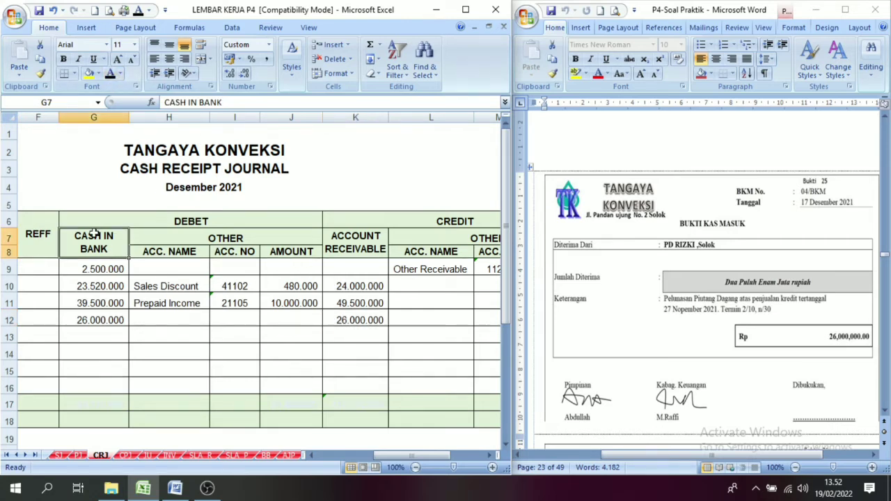
left_click(100, 320)
left_click(374, 244)
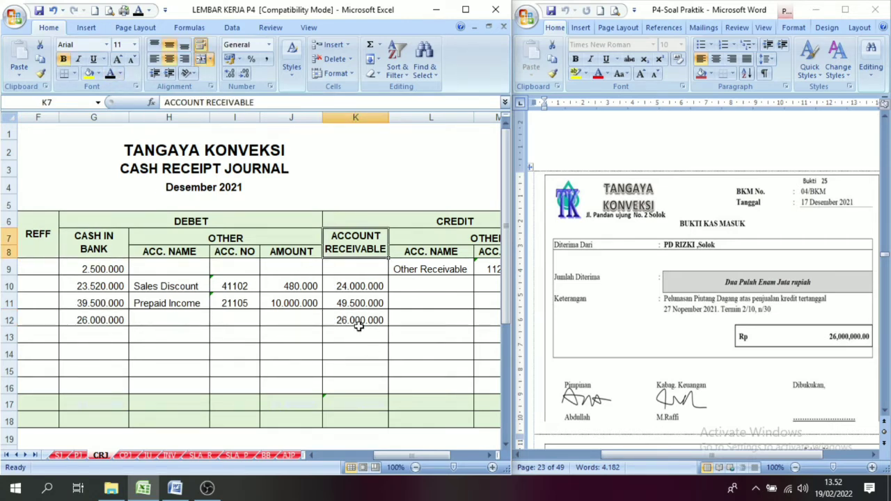
left_click(367, 317)
left_click_drag(349, 237, 119, 321)
left_click(304, 301)
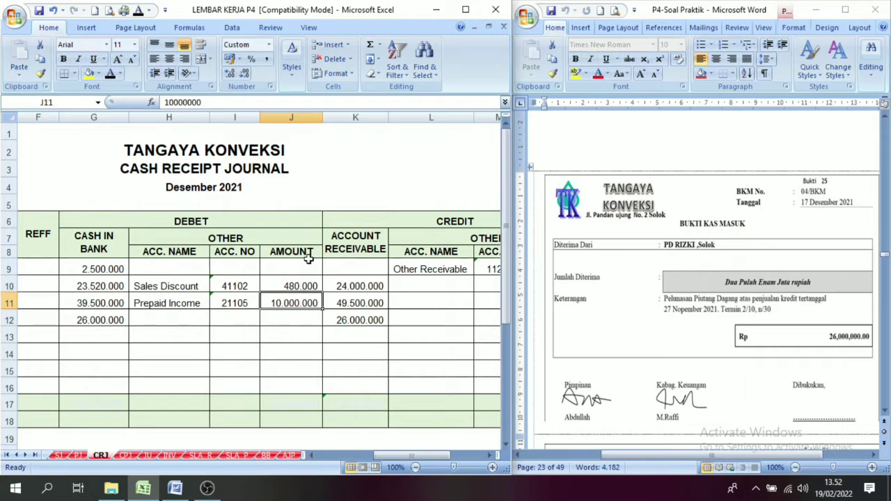
Review row 12 of the cash receipt journal, comparing the cash in bank debit with the account receivable credit.
left_click(102, 318)
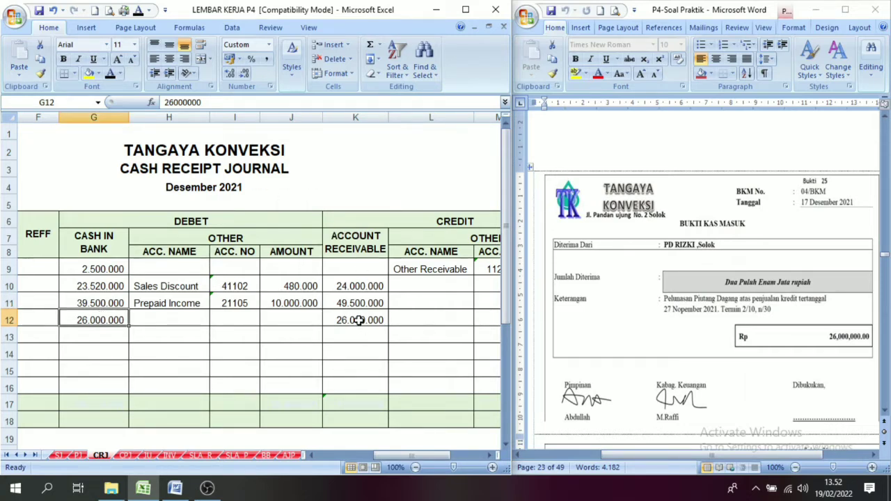
left_click_drag(361, 239, 354, 318)
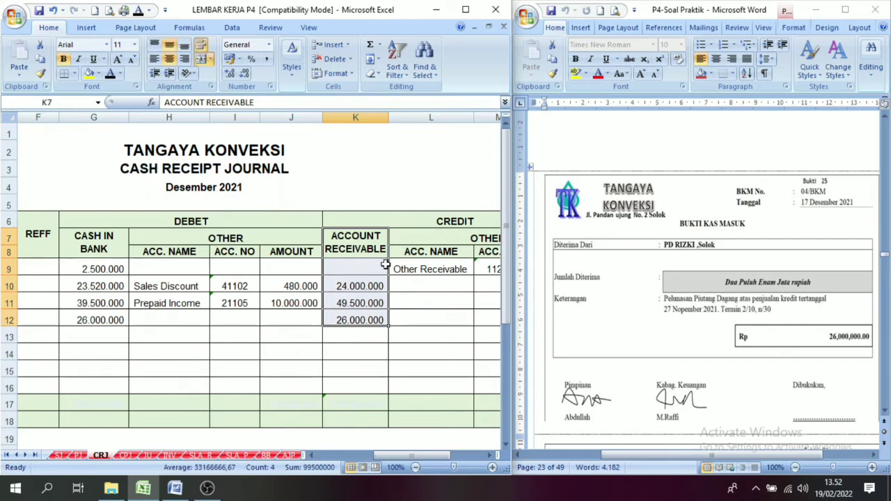
left_click(344, 324)
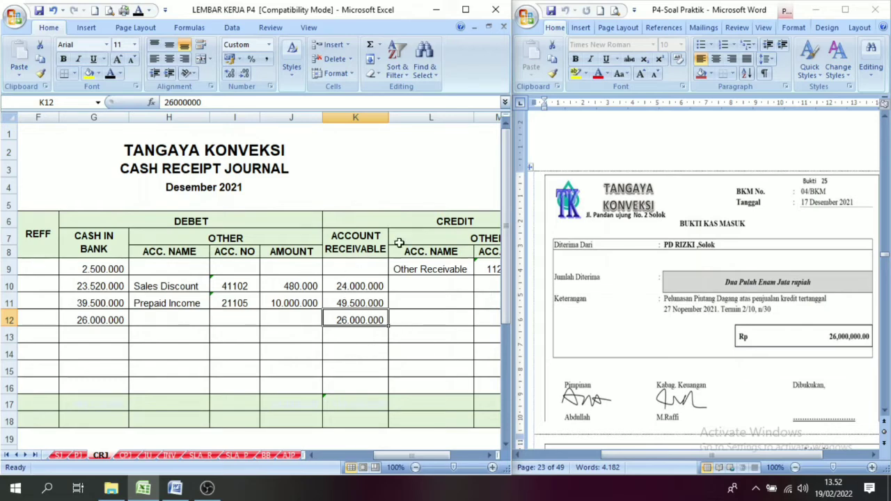
left_click(351, 241)
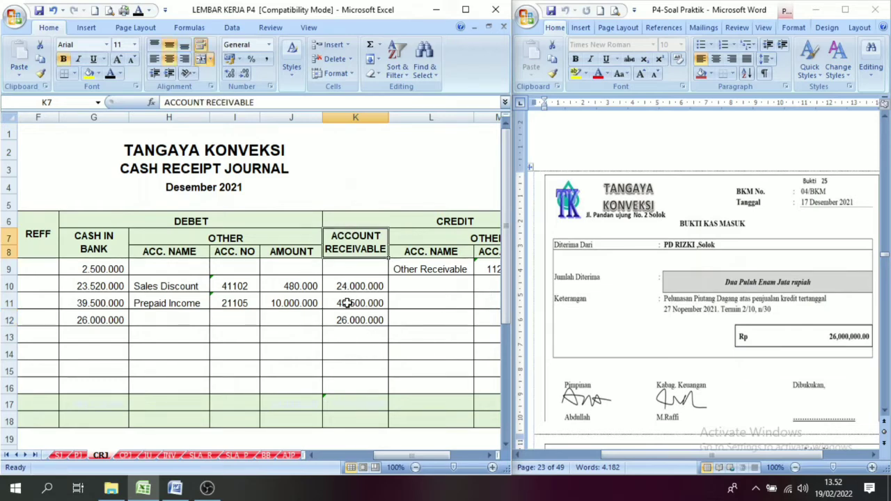
left_click(349, 322)
left_click(439, 224)
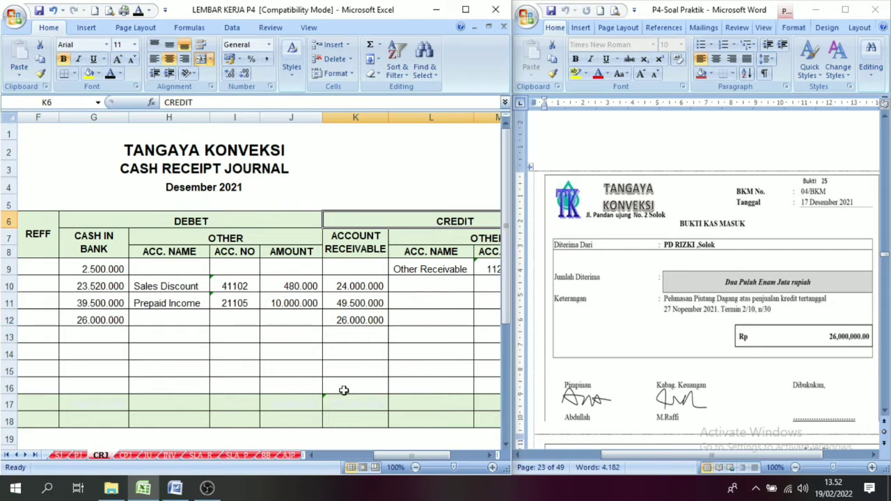
Reveal day 17 and the description Penerimaan piutang in row 31 of PD. Rizki's ledger on the SLA_R sheet with black font.
left_click(200, 455)
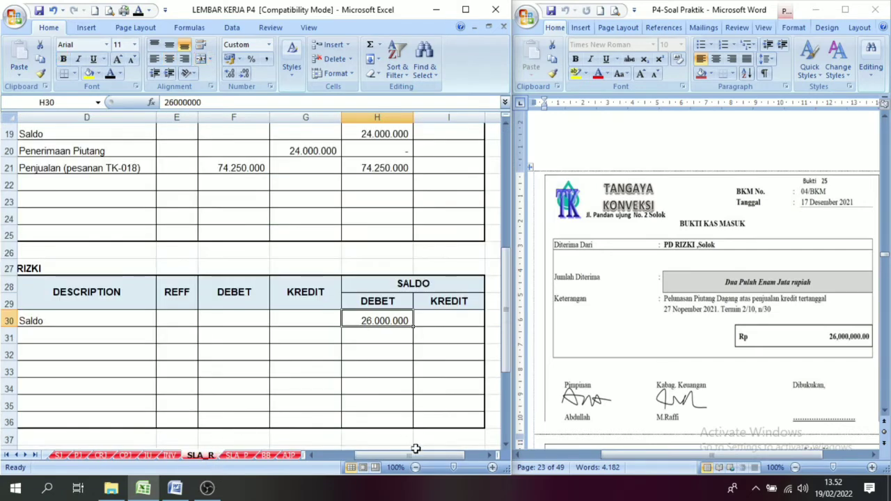
left_click_drag(415, 449, 381, 452)
left_click(132, 271)
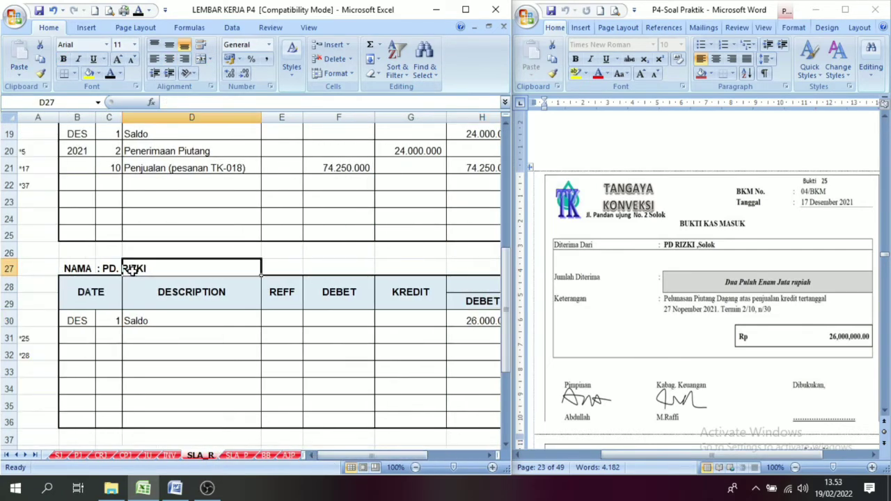
left_click(109, 346)
left_click(112, 336)
left_click(110, 74)
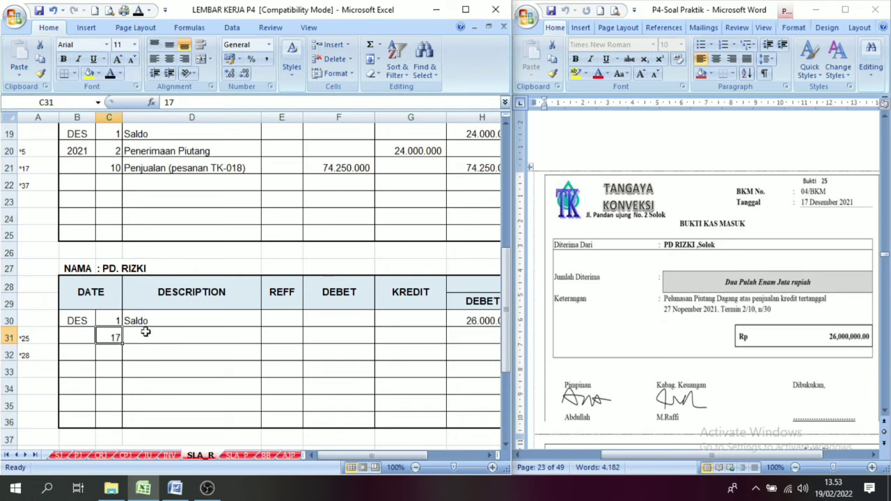
left_click(145, 332)
left_click(110, 74)
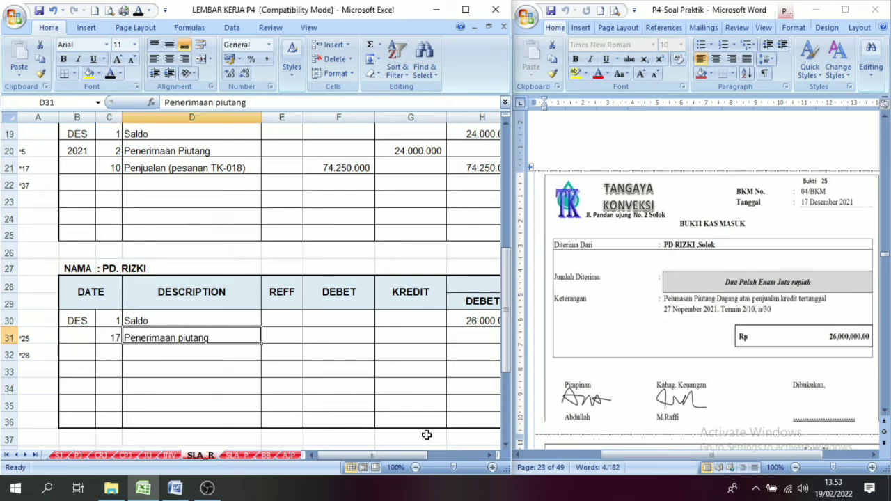
Reveal the 26.000.000 kredit amount in row 31 of PD. Rizki's ledger with black font.
left_click(489, 455)
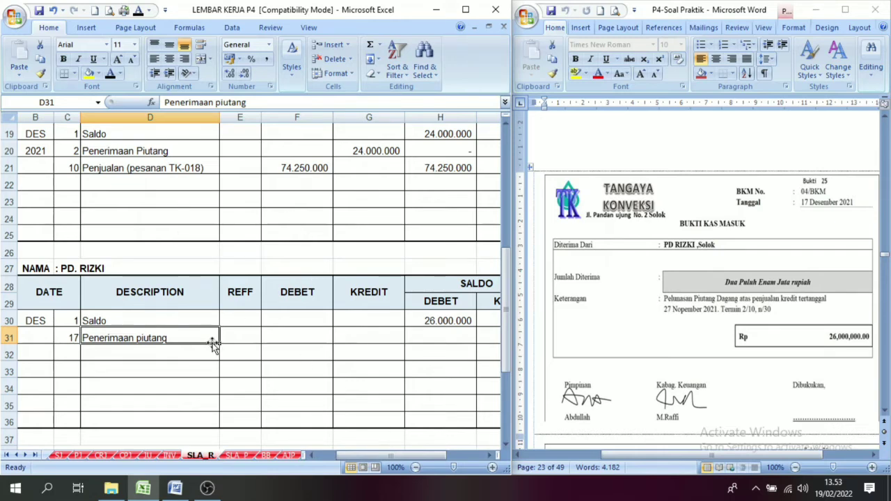
left_click(371, 337)
left_click(110, 74)
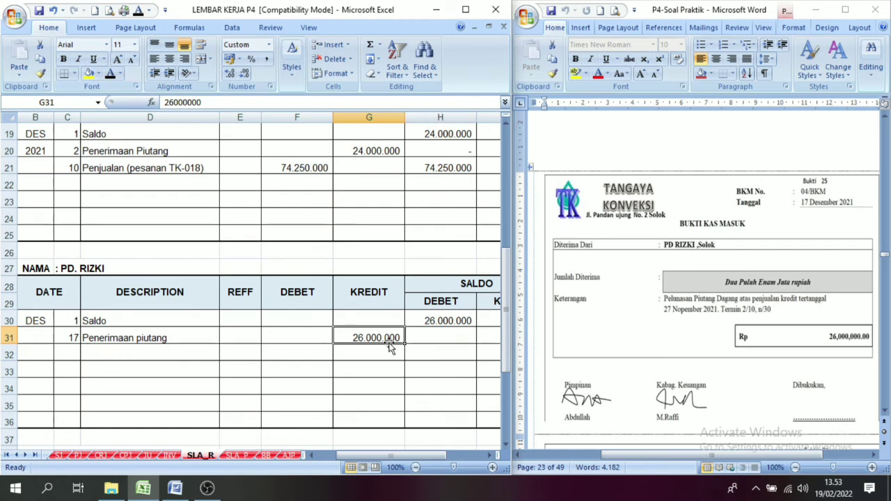
Check the row 12 account receivable credit on the CRJ sheet as the source of the ledger posting, and return to SLA_R.
left_click(102, 455)
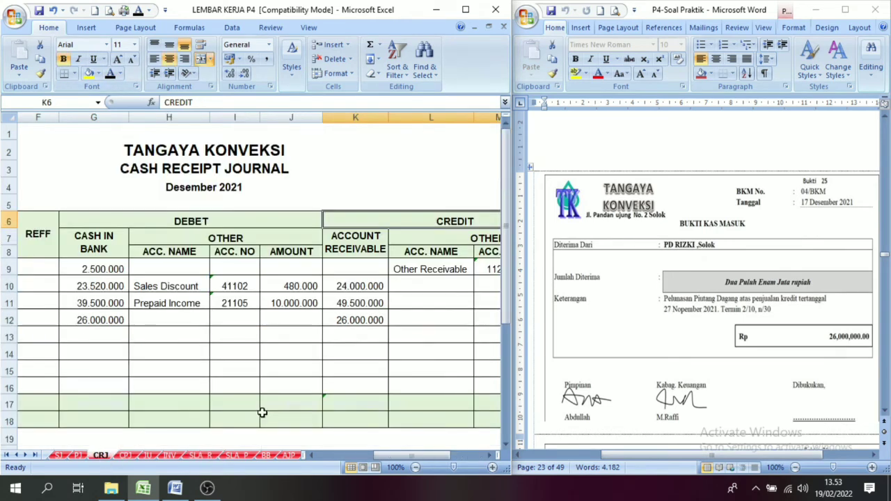
left_click(346, 320)
left_click(347, 258)
left_click(408, 217)
left_click(435, 232)
left_click(239, 455)
left_click(200, 455)
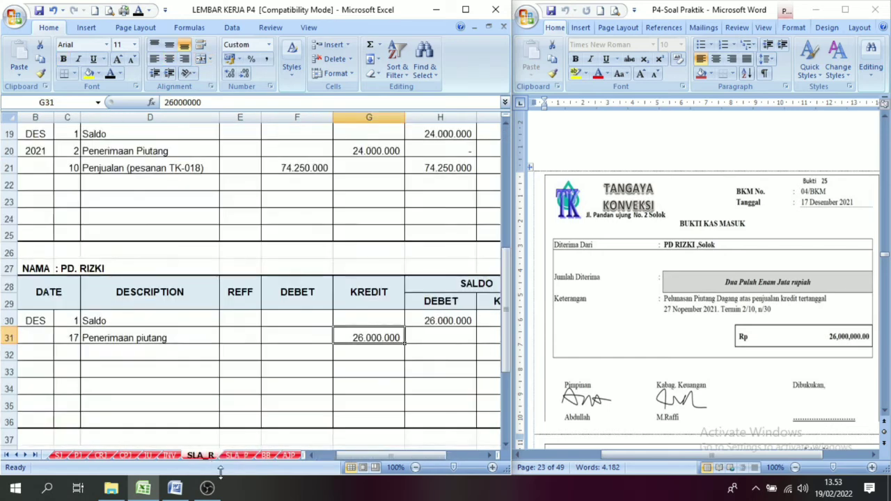
Compare PD. Rizki's opening balance with the receipt and reveal the debit balance formula =H30-G31 in H31 with black font.
left_click(491, 456)
left_click(491, 456)
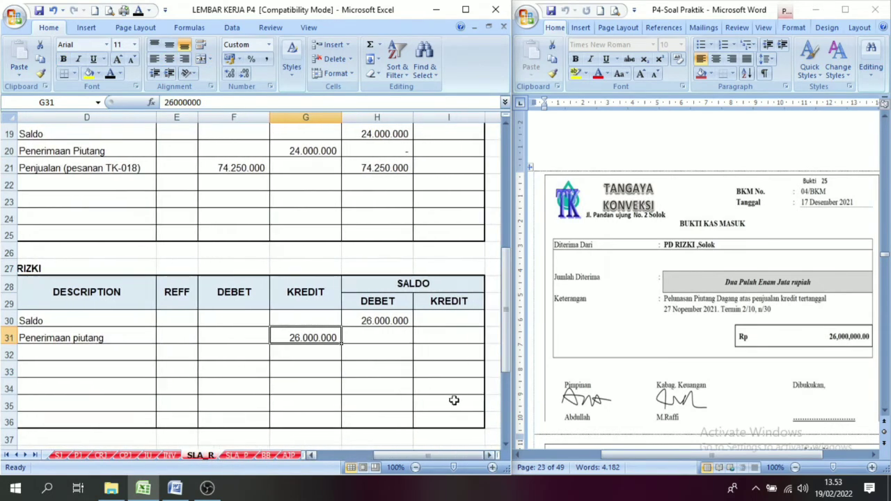
left_click(394, 318)
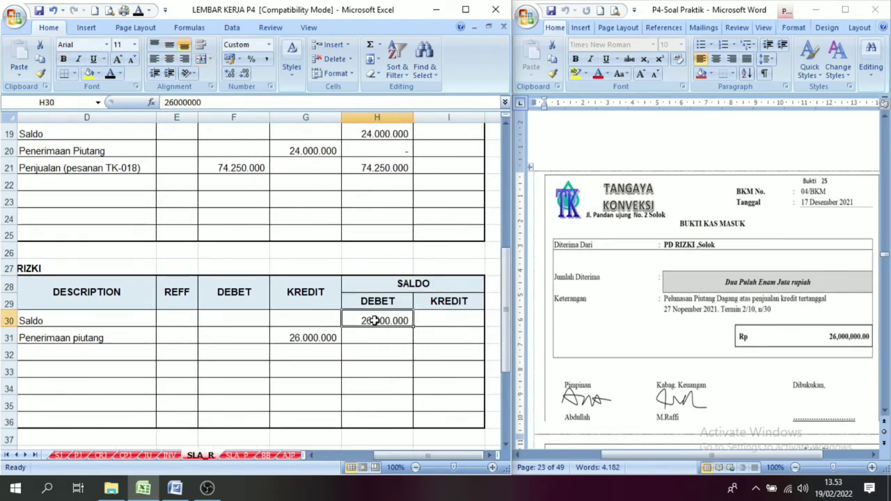
left_click(62, 338)
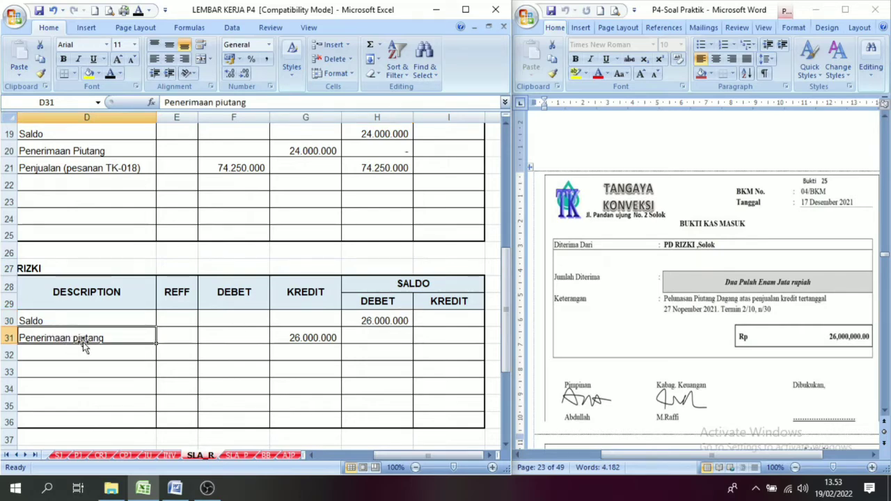
left_click(296, 316)
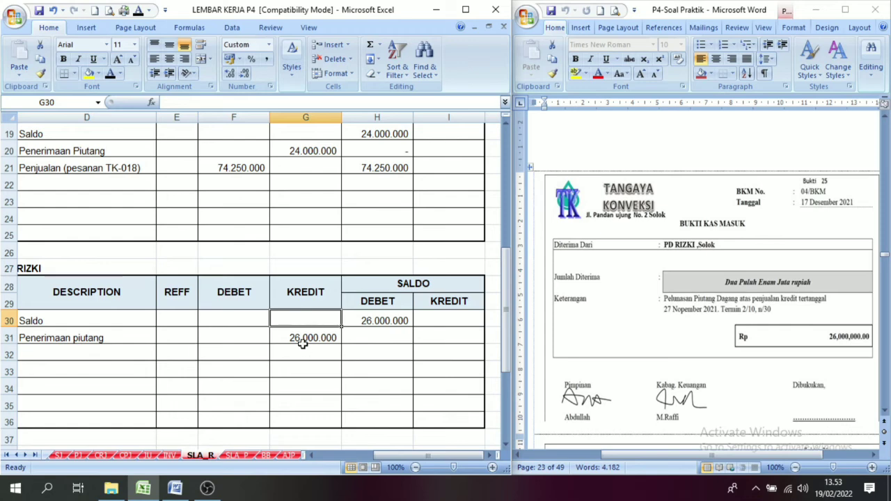
left_click(302, 341)
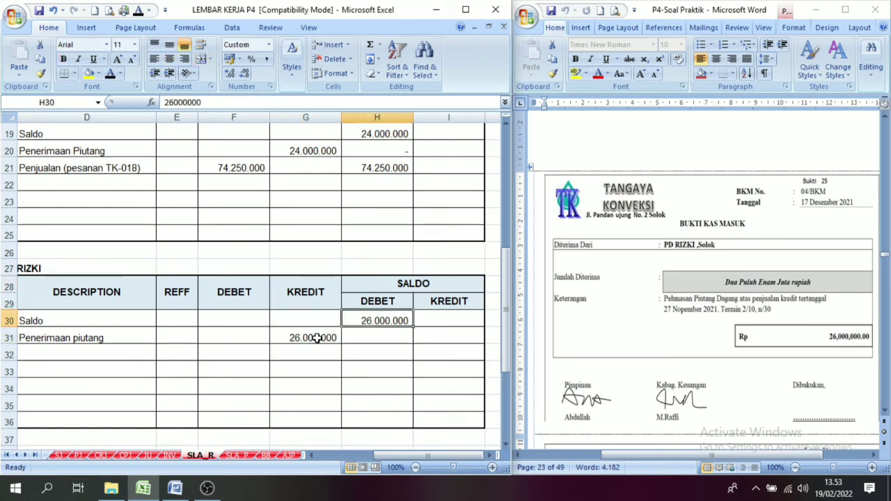
left_click(373, 339)
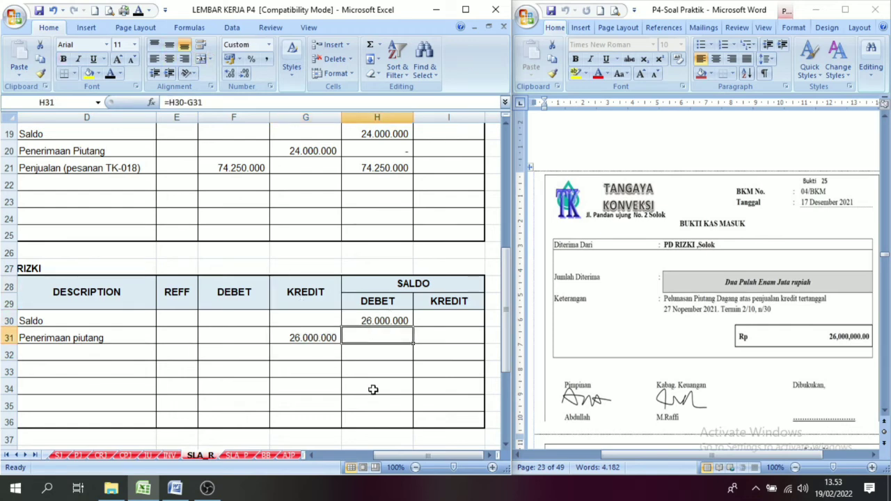
left_click(111, 75)
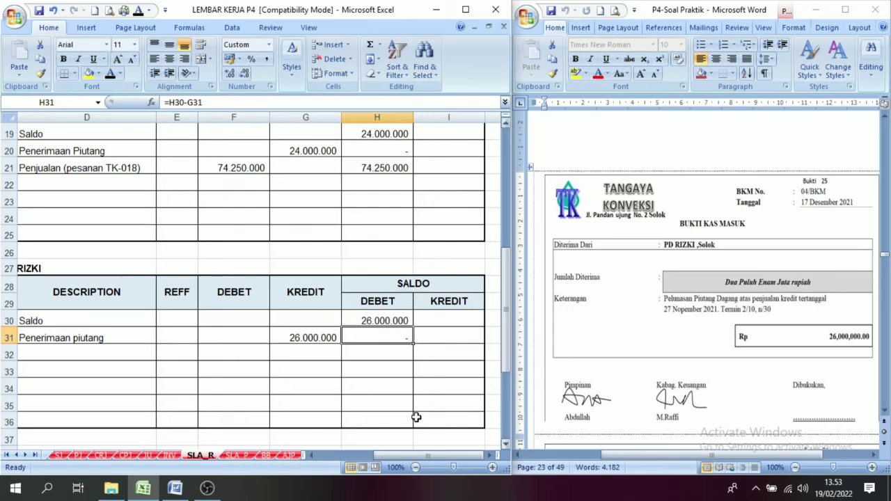
Switch to the Word document of vouchers and examine voucher 26, the finished product report 01/LPS.
left_click_drag(418, 455, 373, 461)
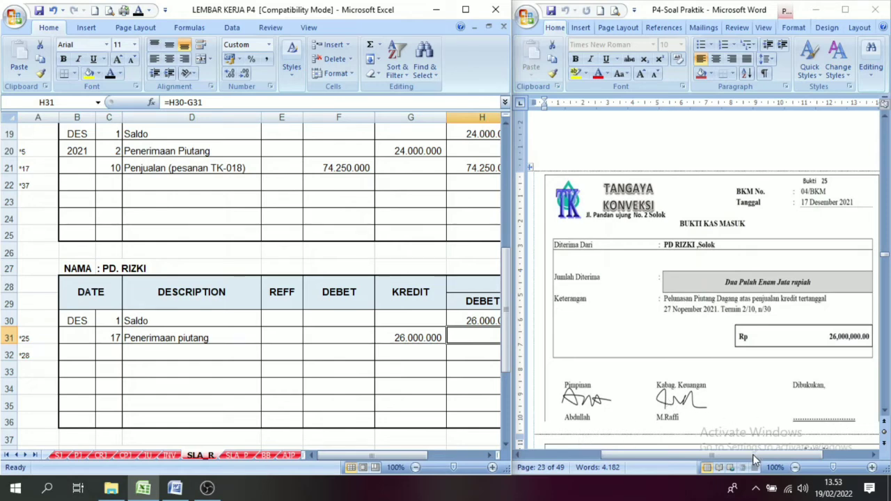
left_click(831, 212)
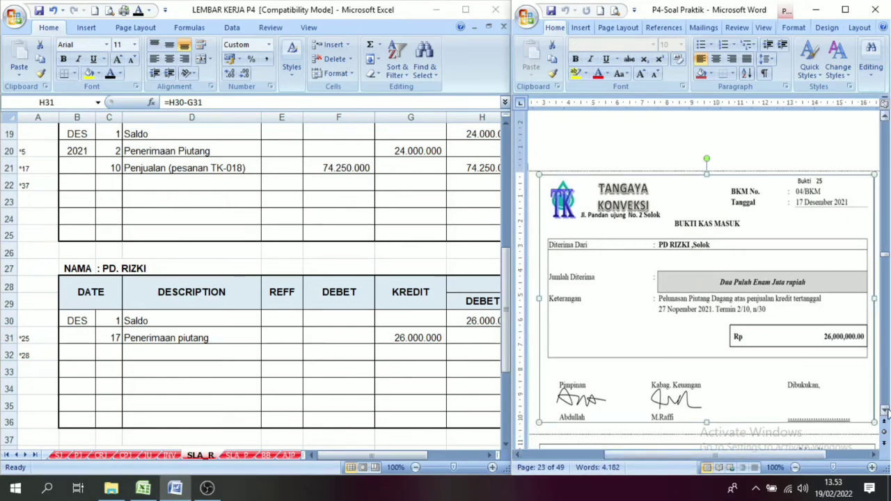
scroll(885, 412, "down", 5)
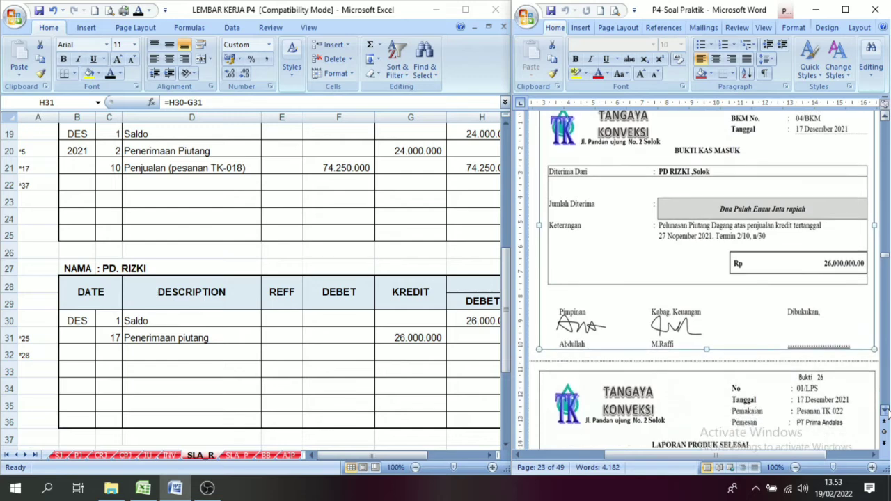
scroll(884, 412, "down", 5)
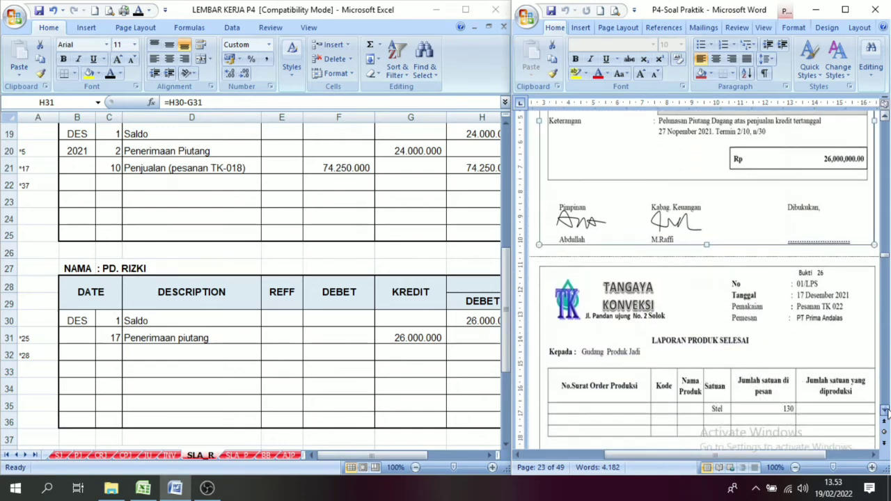
scroll(885, 412, "down", 3)
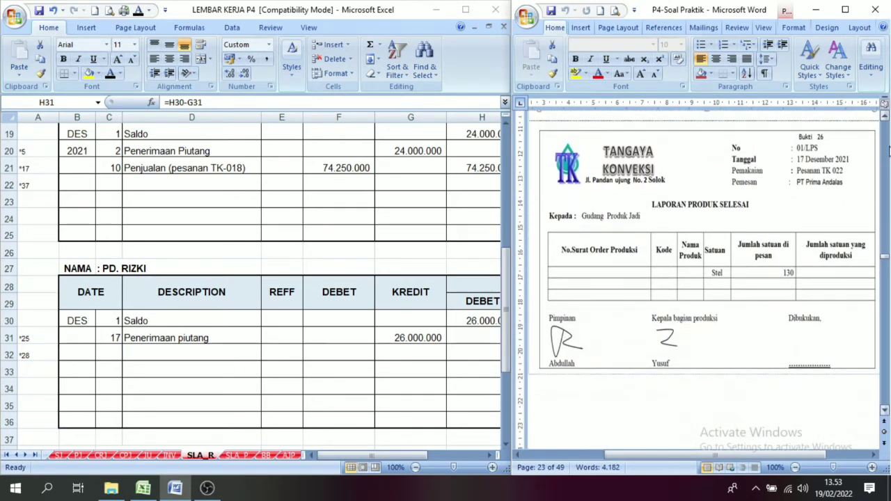
scroll(885, 118, "up", 3)
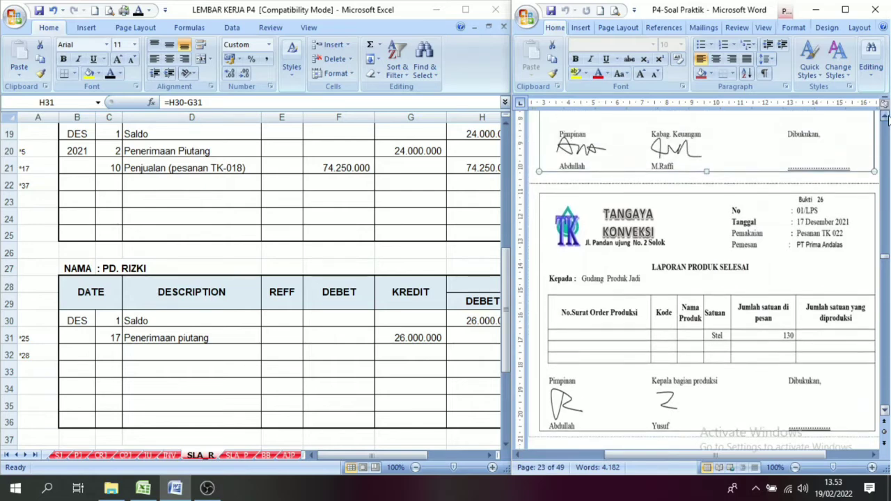
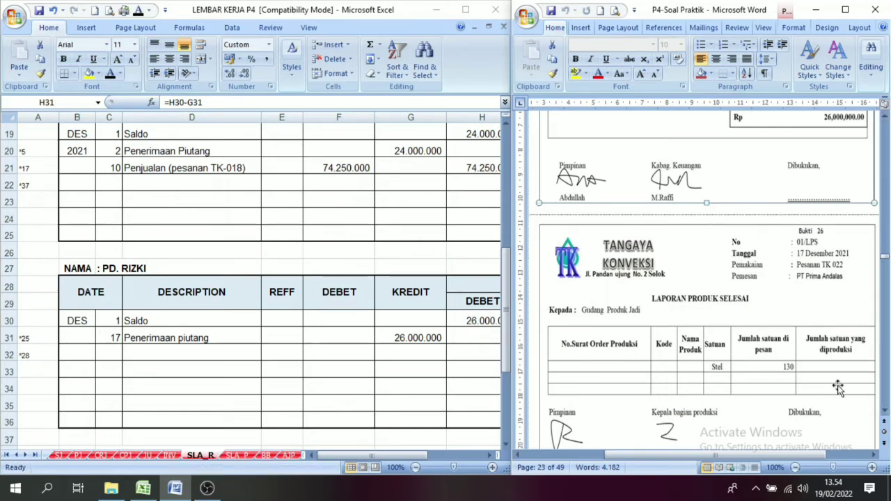
Examine voucher 26, the finished product report, together with voucher 27, the job cost card for order TK-022.
left_click(886, 411)
left_click_drag(887, 412, 868, 394)
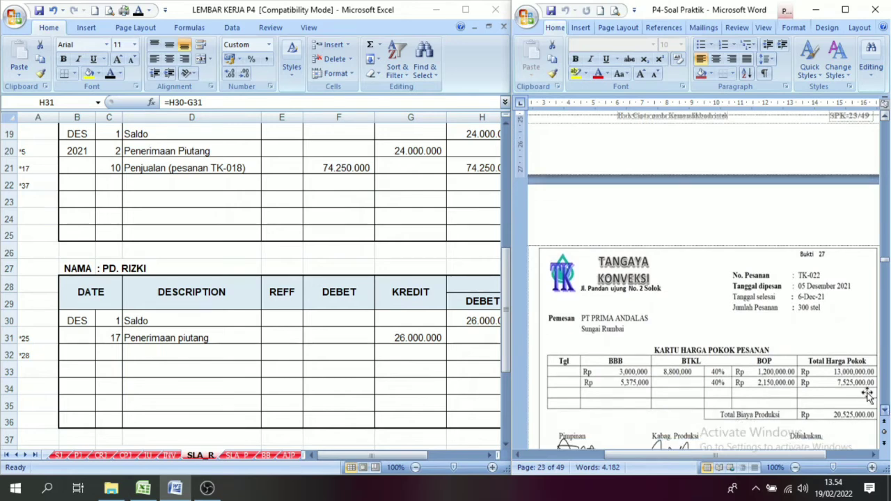
left_click_drag(886, 117, 886, 118)
left_click_drag(885, 411, 885, 411)
left_click_drag(886, 119, 885, 119)
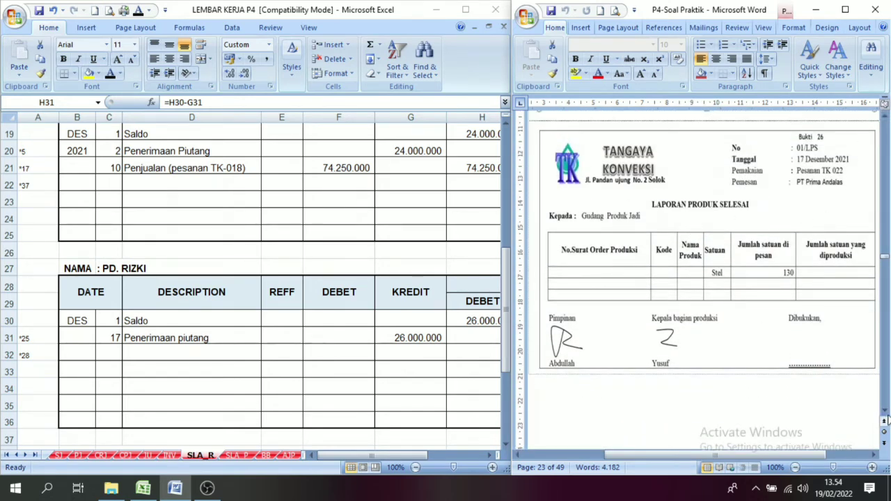
left_click_drag(885, 412, 885, 412)
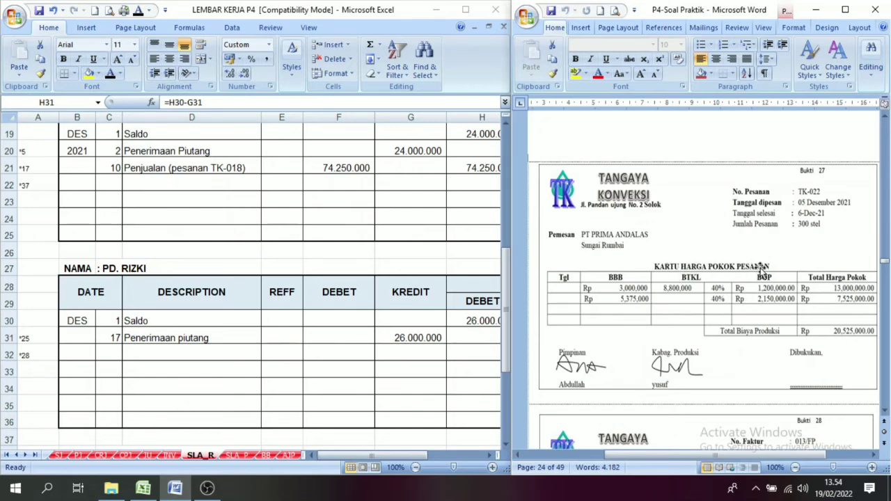
left_click(884, 411)
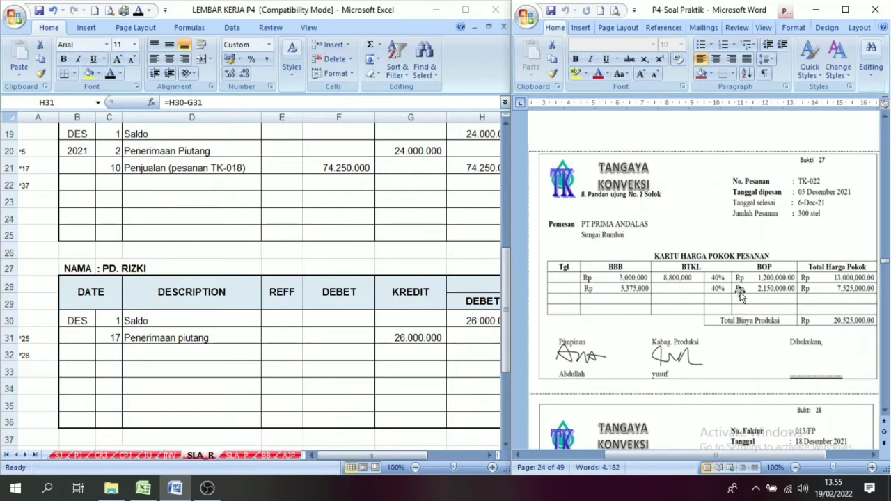
left_click(885, 117)
left_click_drag(885, 117, 885, 116)
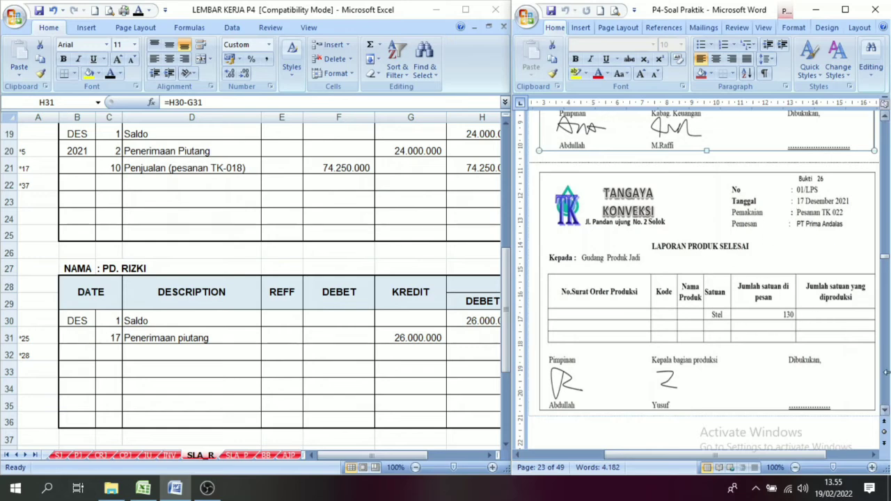
left_click_drag(885, 412, 885, 412)
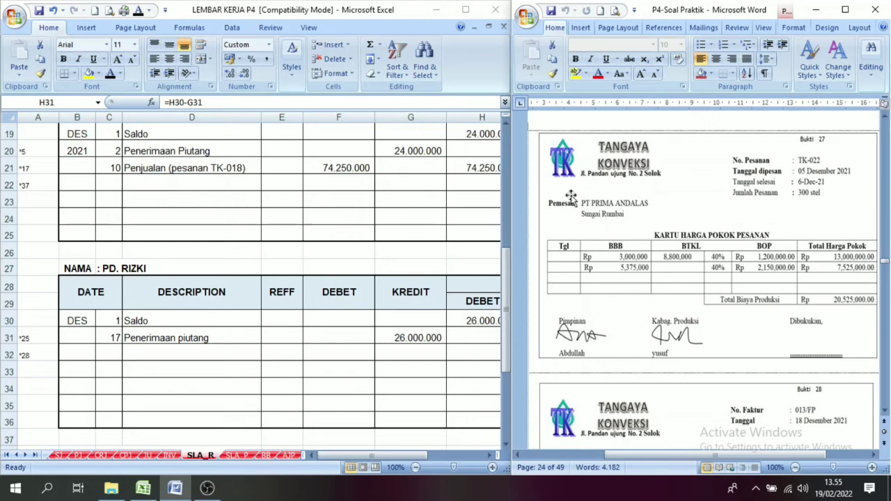
Compare the raw material expense in row 27 and the wages in row 35 of the JU sheet with voucher 27's cost card.
left_click(147, 457)
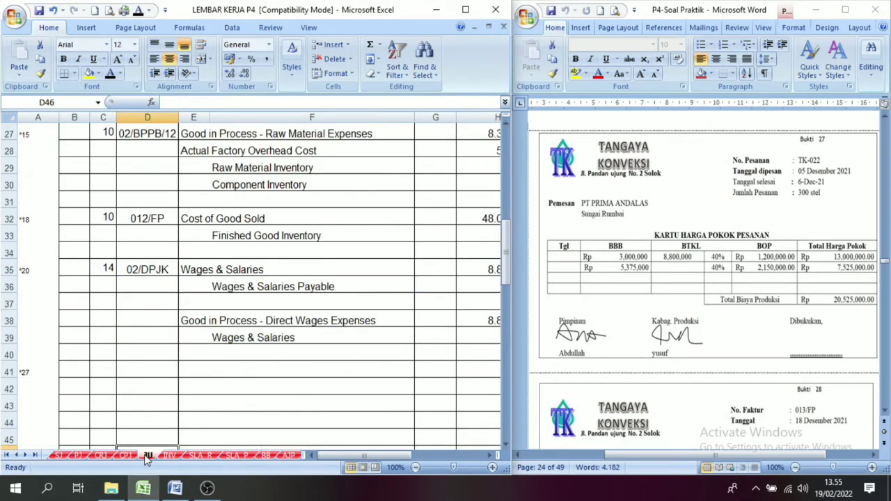
left_click(620, 253)
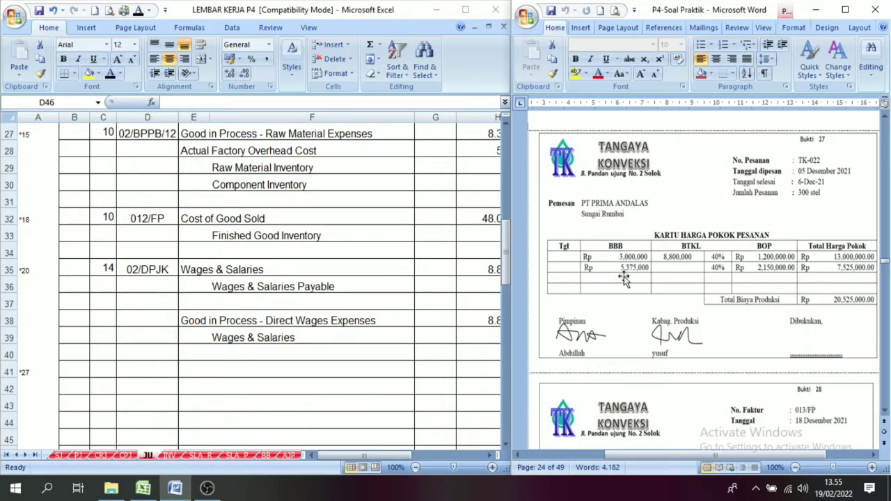
left_click(630, 266)
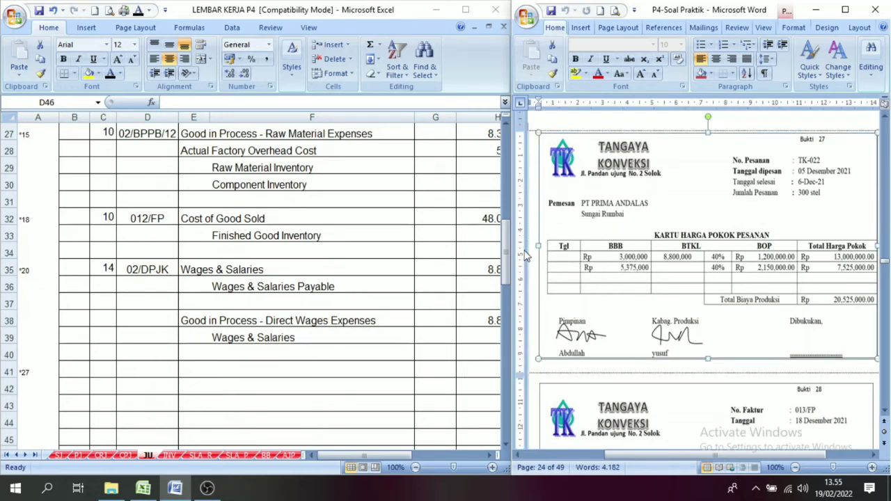
left_click(403, 457)
left_click_drag(411, 459, 445, 468)
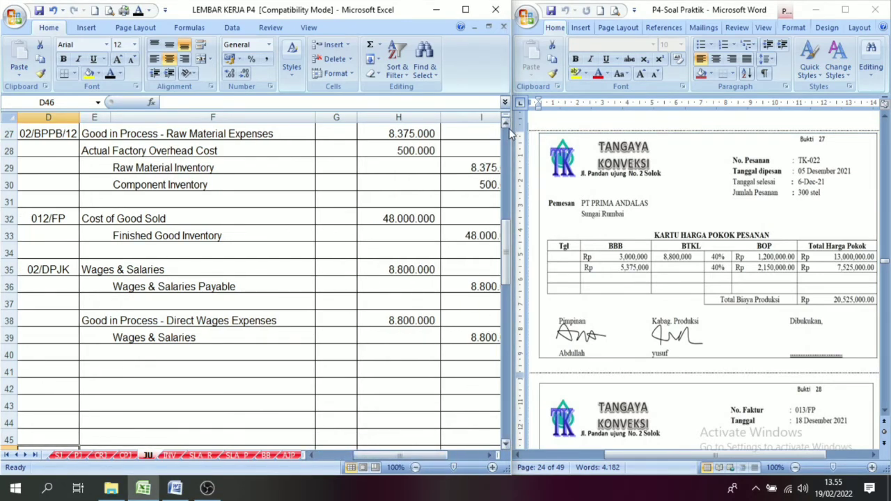
left_click_drag(507, 124, 507, 126)
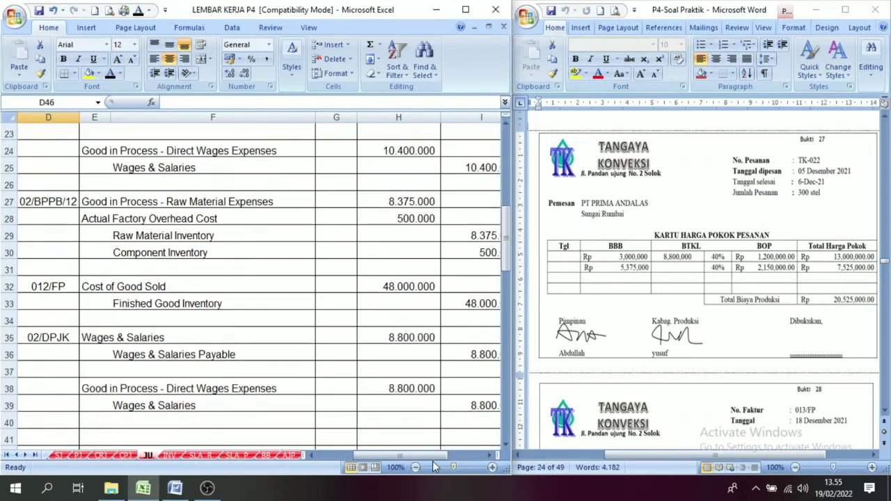
left_click_drag(438, 456, 413, 456)
left_click(70, 200)
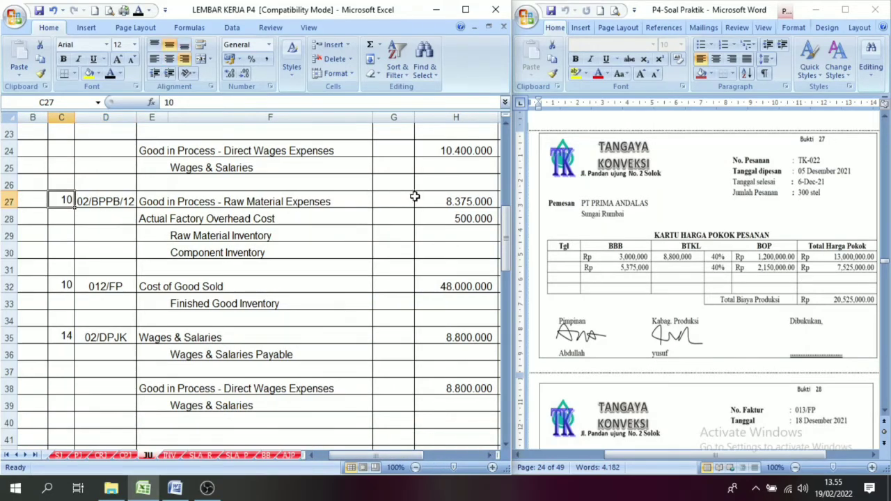
left_click(437, 201)
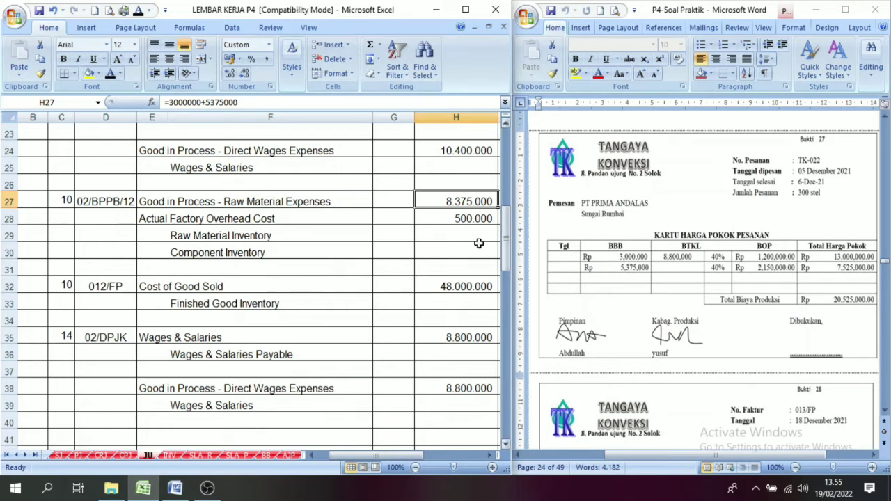
left_click(64, 202)
left_click(437, 203)
left_click(68, 341)
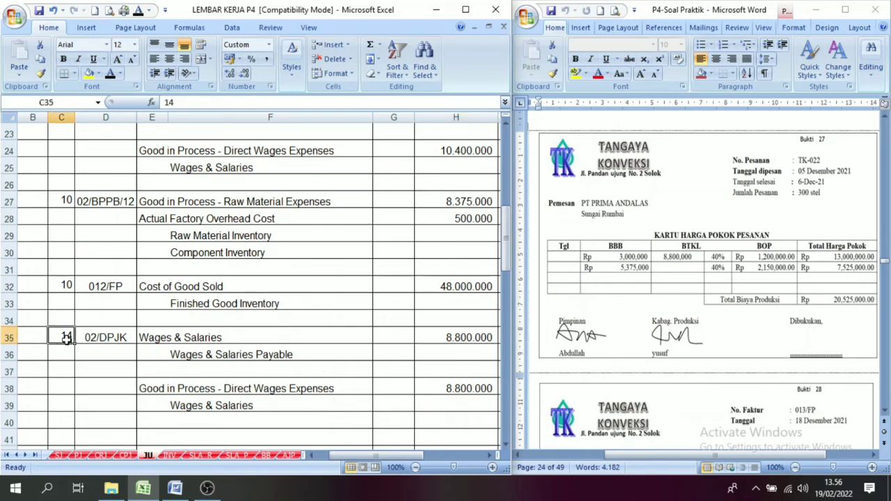
left_click(441, 338)
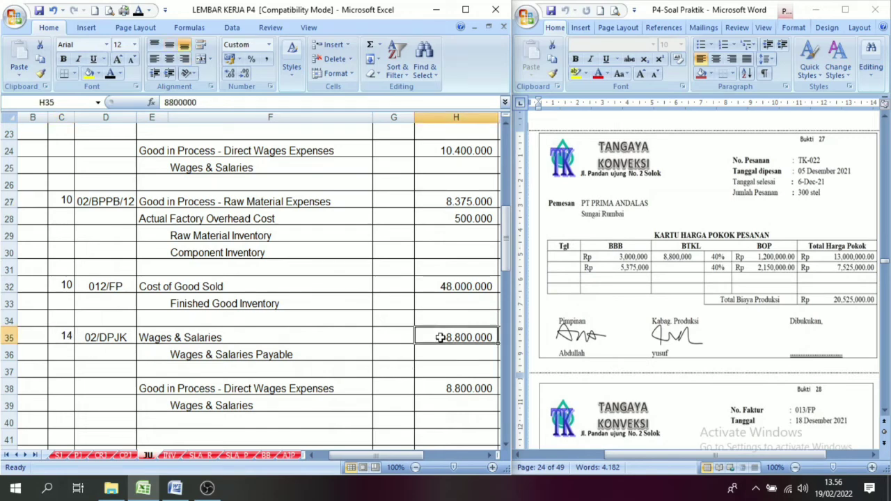
left_click(491, 455)
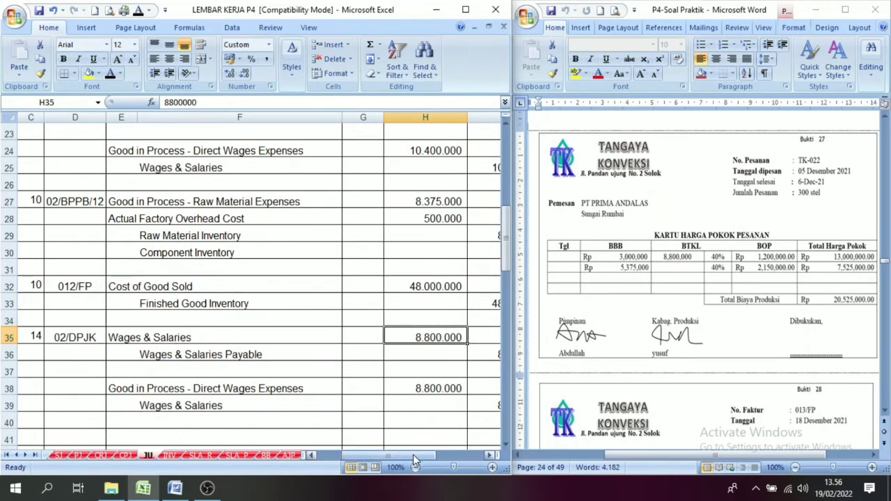
left_click_drag(413, 454, 419, 456)
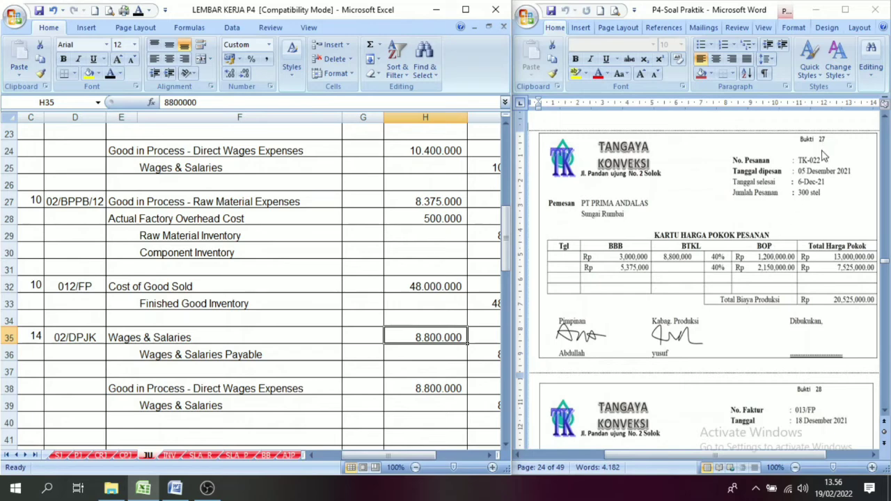
Enter day 17 and reveal reference 01/LPS in row 41 of the JU sheet with black font, checking both against voucher 26.
scroll(506, 444, "down", 4)
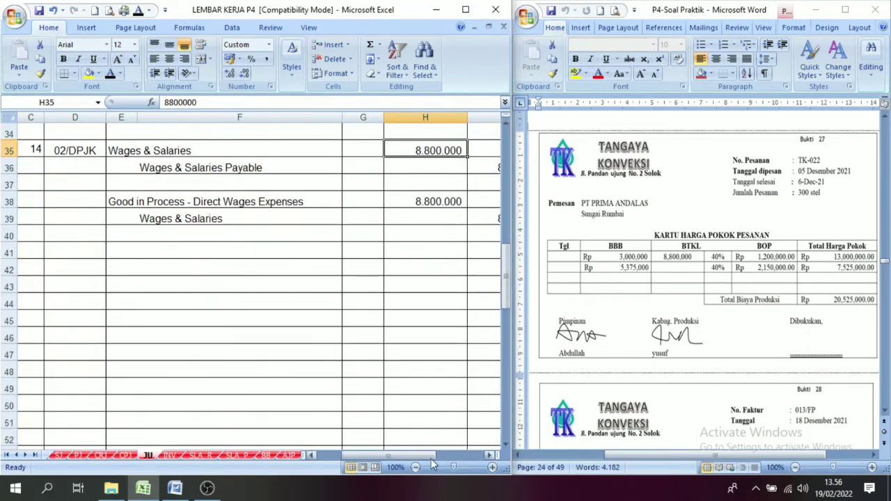
left_click_drag(419, 457, 393, 457)
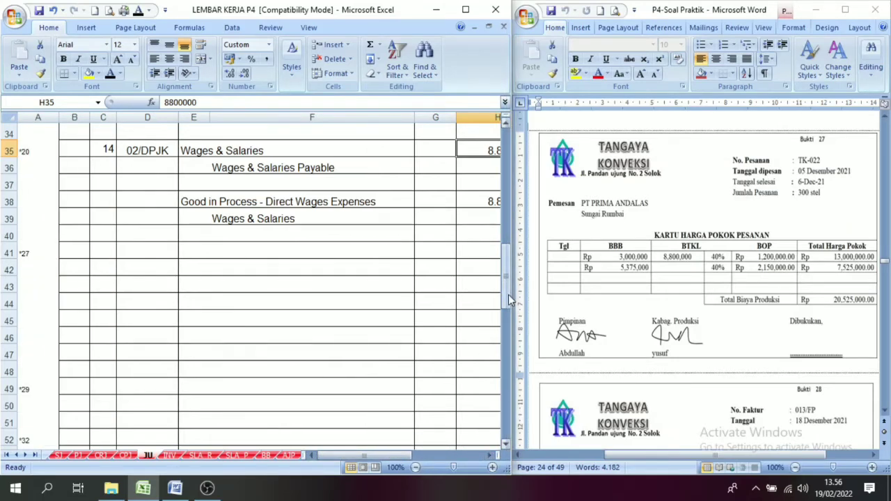
left_click_drag(507, 295, 505, 286)
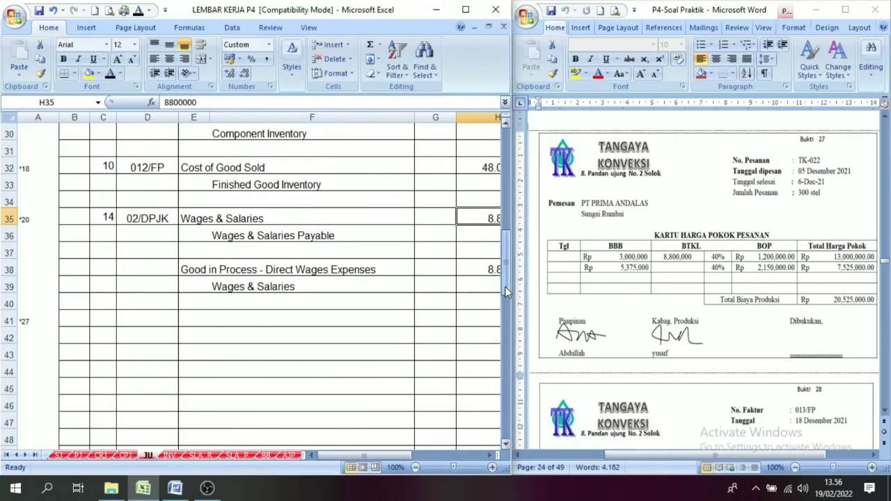
left_click(111, 318)
type("17")
left_click(148, 321)
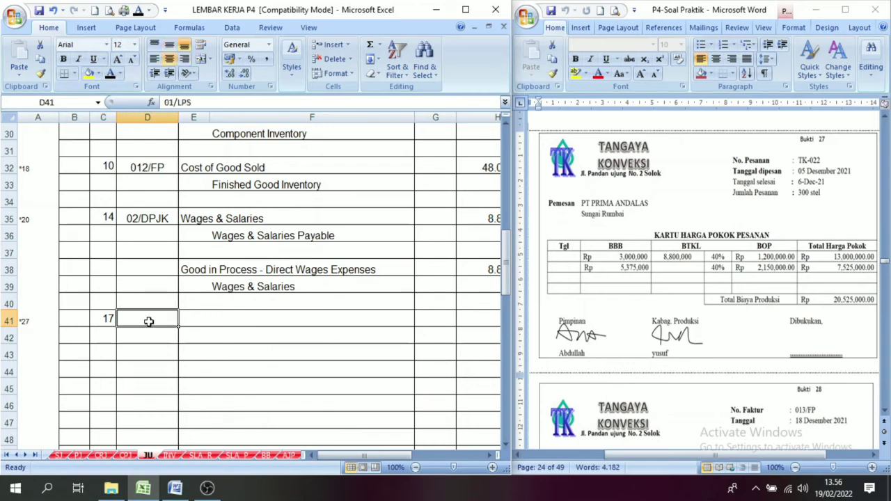
left_click(110, 73)
left_click(885, 120)
scroll(884, 121, "up", 5)
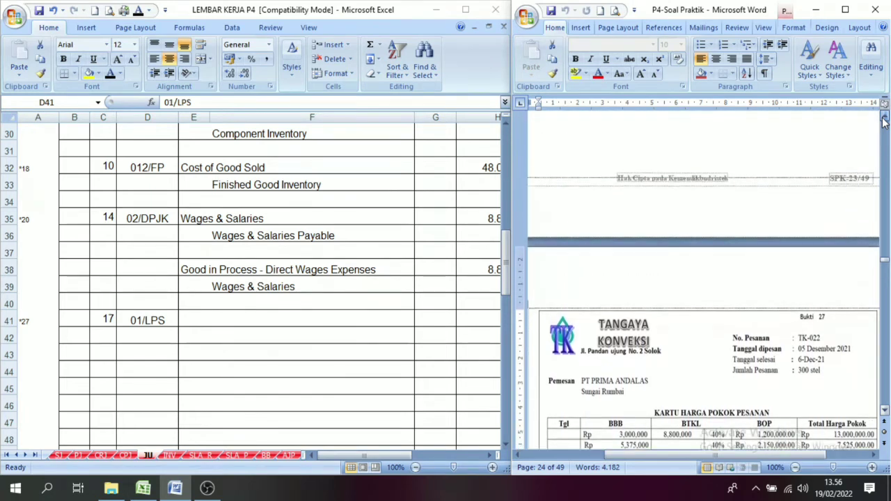
scroll(885, 121, "up", 8)
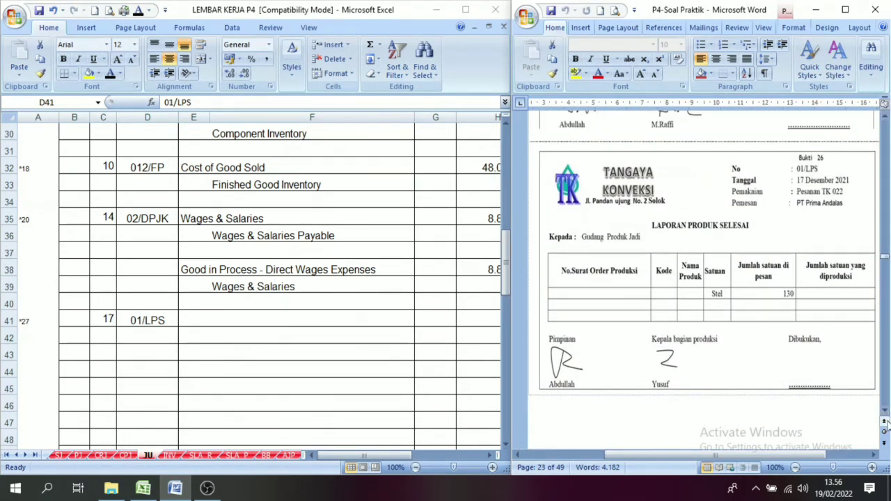
scroll(886, 416, "down", 5)
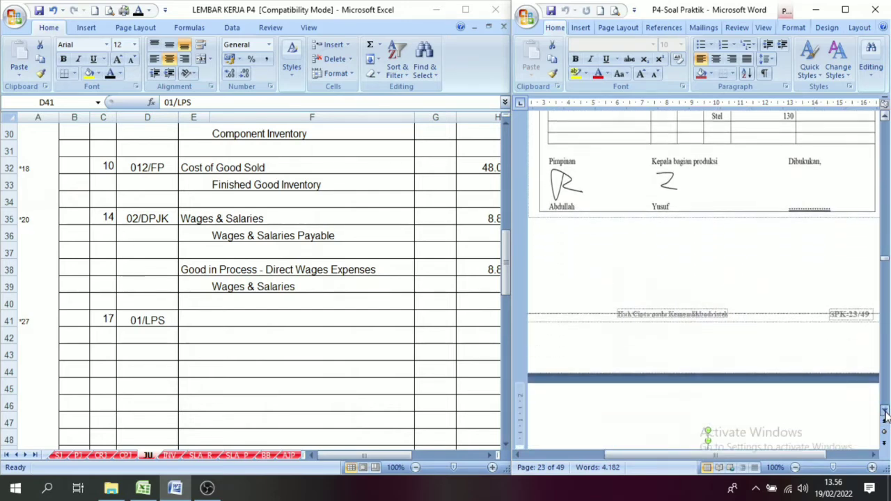
scroll(886, 415, "down", 7)
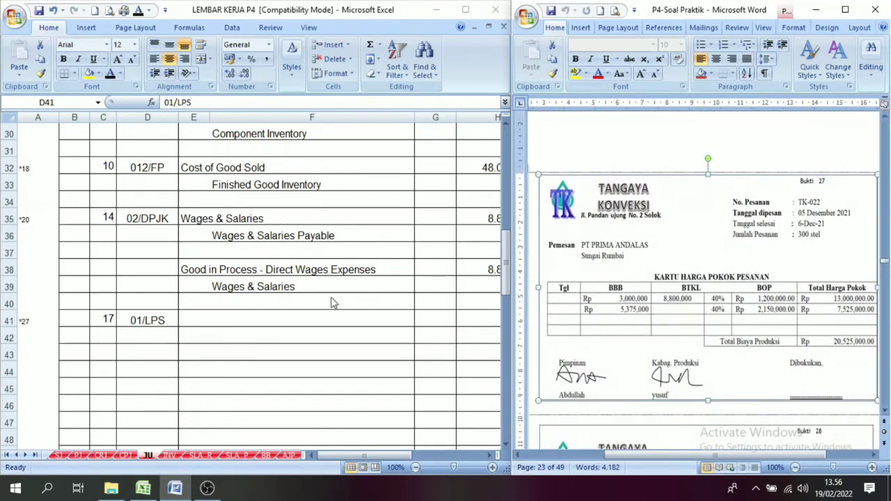
Reveal the accounts Good in Process - Factory Overhead Cost and Applied Factory Overhead Cost in rows 41 and 42 with black font.
left_click(191, 324)
left_click(194, 319)
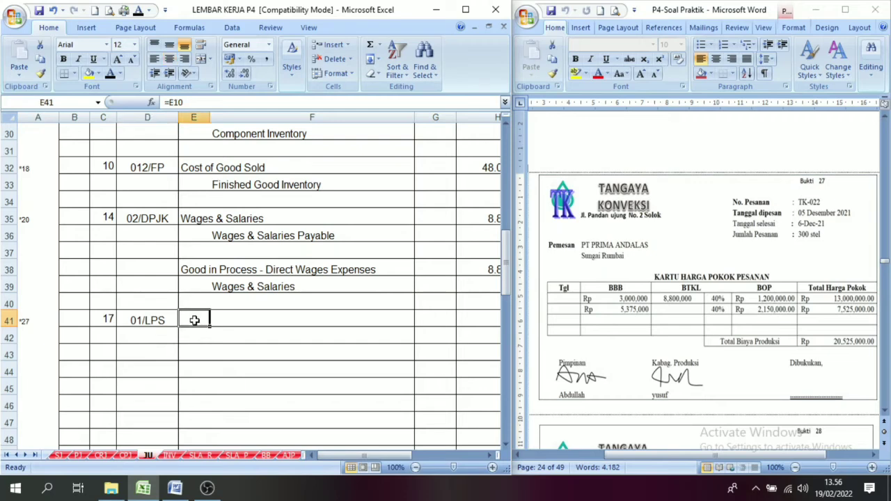
left_click_drag(188, 319, 343, 357)
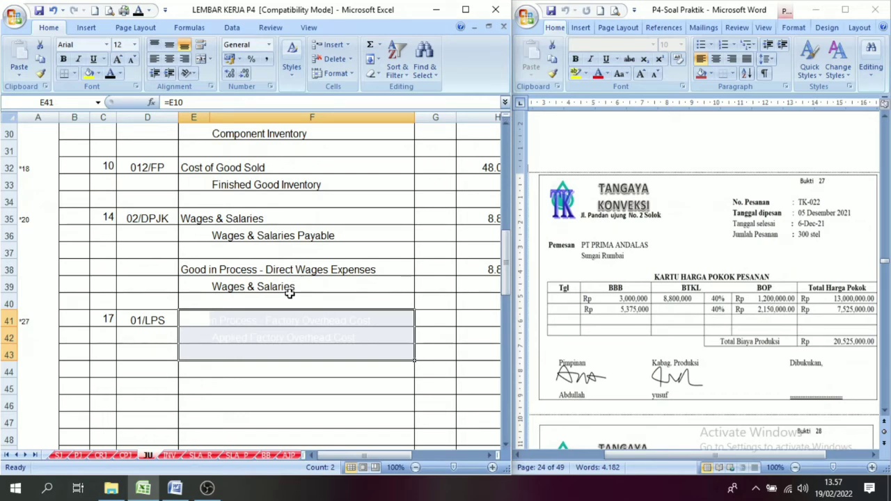
left_click(110, 74)
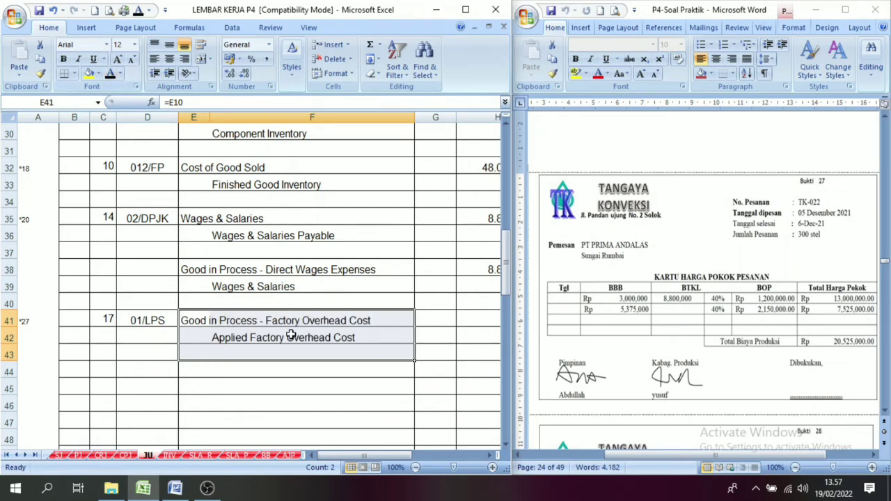
left_click(202, 322)
left_click(296, 327)
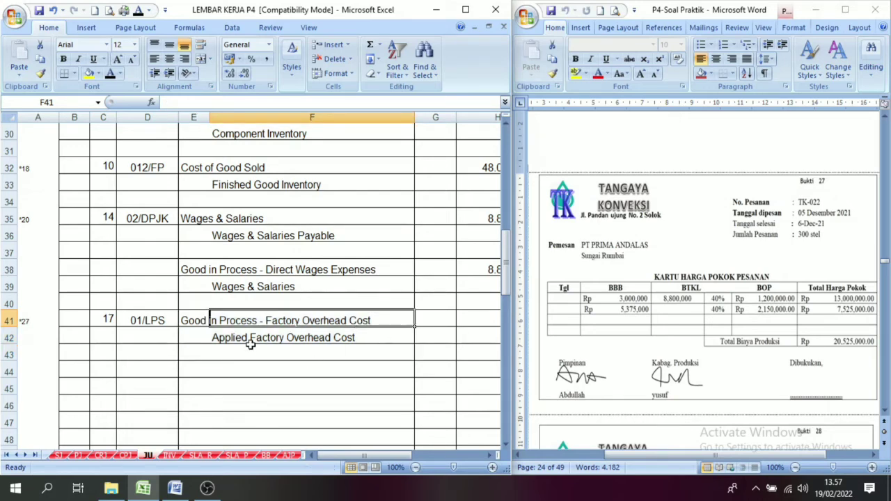
left_click(313, 342)
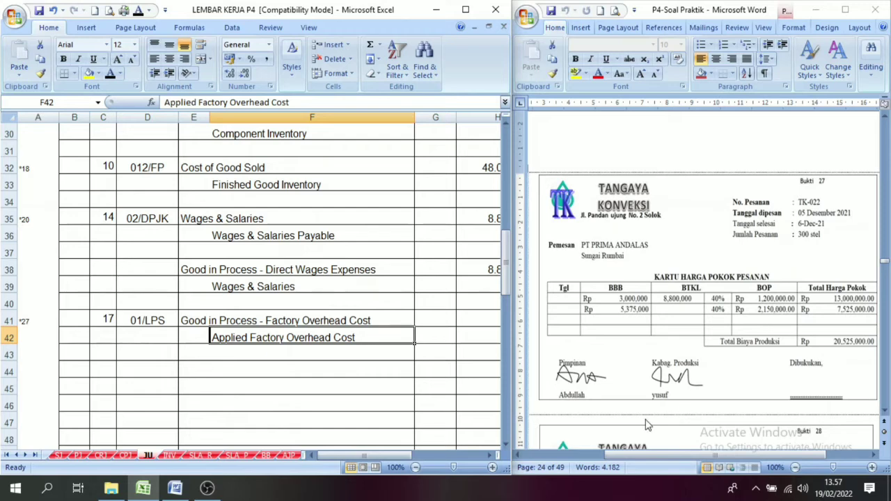
Reveal the 3.350.000 debit in H41 and the matching 3.350.000 credit in I42 with black font.
left_click(489, 456)
left_click(489, 456)
left_click(488, 456)
left_click(488, 456)
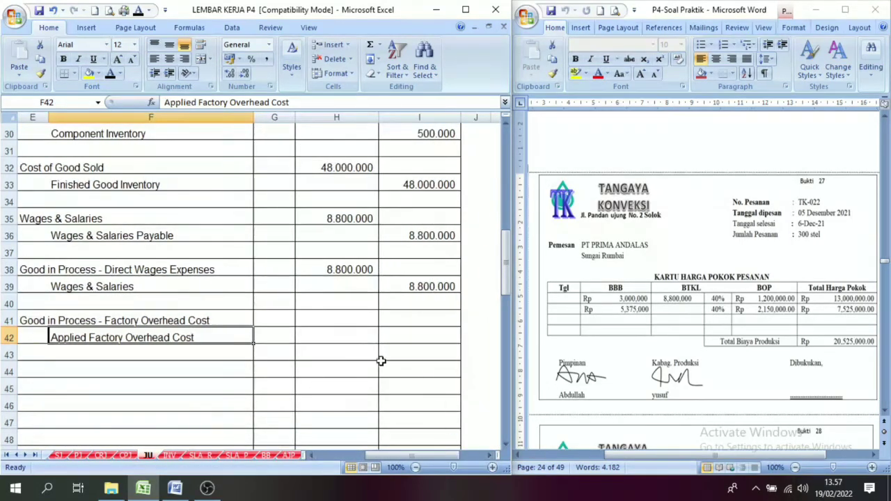
left_click_drag(344, 321, 398, 346)
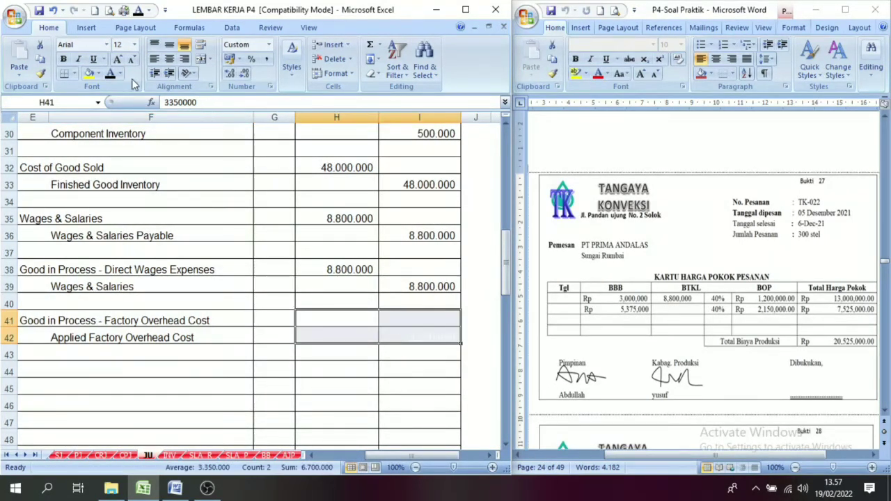
After checking voucher 26's finished product report, reveal Finished Goods Inventory and the three Good in Process accounts in rows 44 to 47 with black font.
left_click_drag(411, 456, 313, 456)
left_click(198, 367)
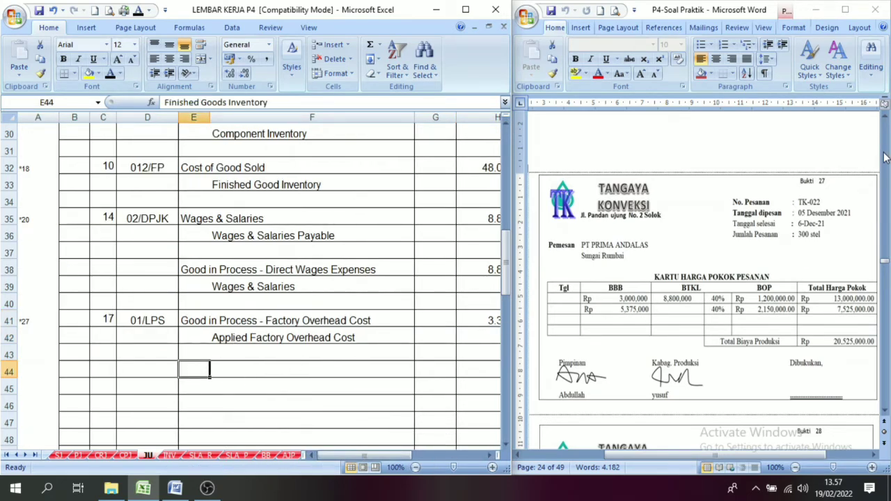
left_click(885, 117)
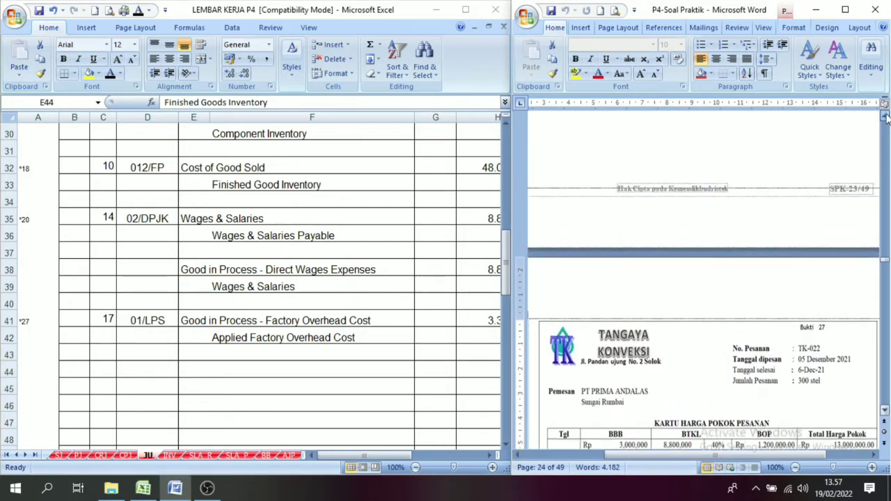
scroll(886, 118, "up", 5)
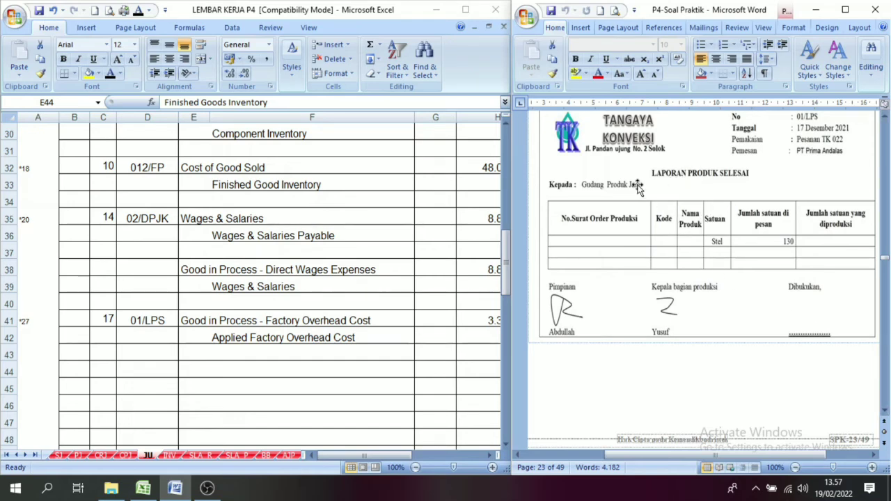
left_click(885, 413)
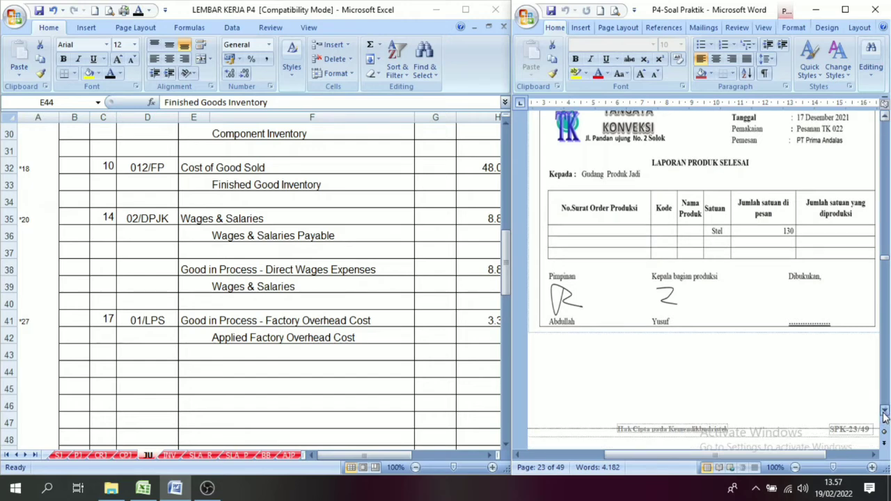
left_click(885, 414)
left_click(885, 414)
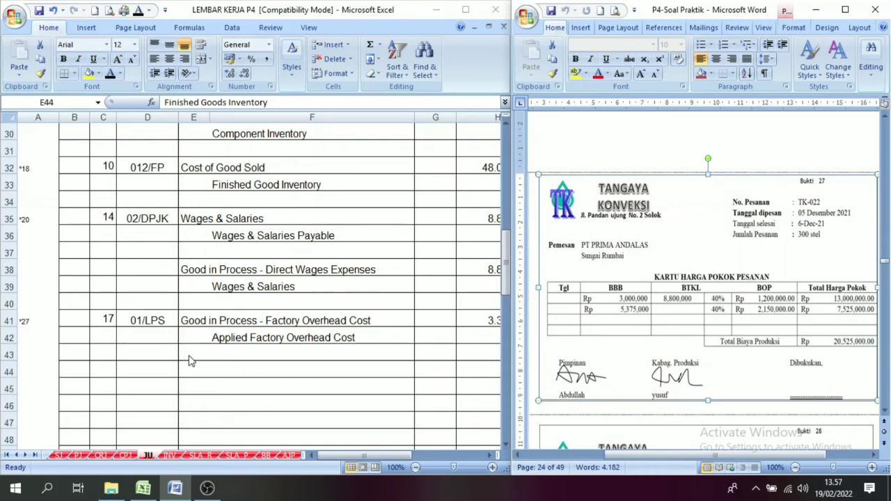
left_click(277, 373)
left_click_drag(191, 371, 331, 420)
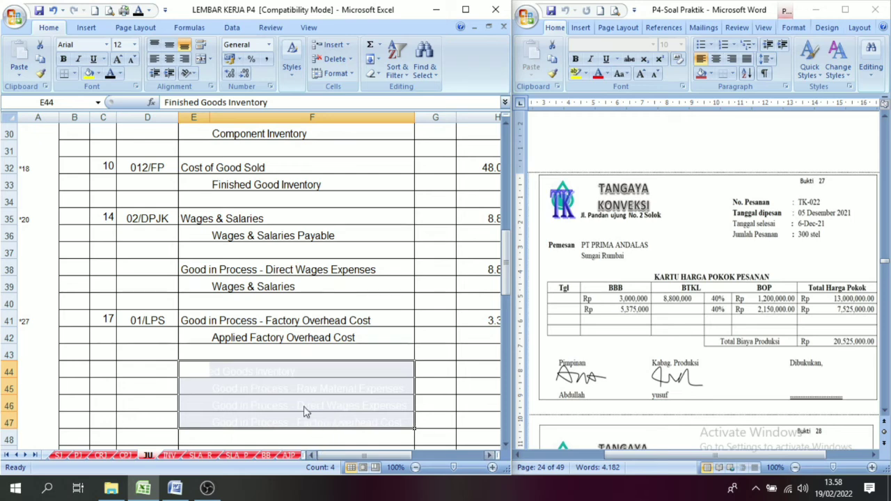
left_click(111, 74)
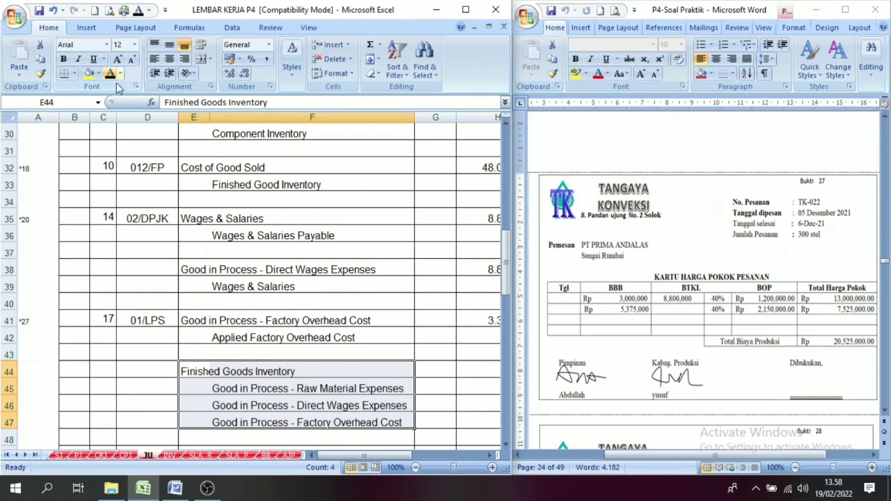
Go over the accounts in rows 44 to 47 and reveal the 8.375.000 raw material credit in I45 with black font.
left_click(248, 374)
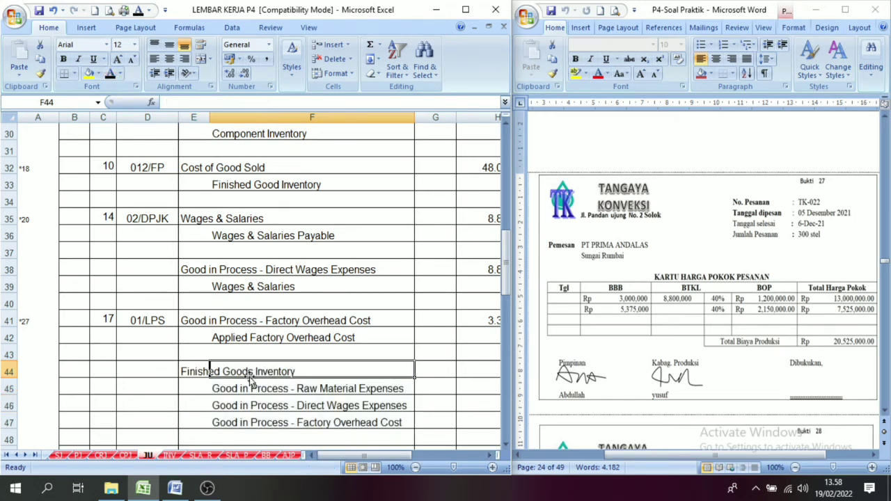
left_click(202, 371)
left_click(506, 445)
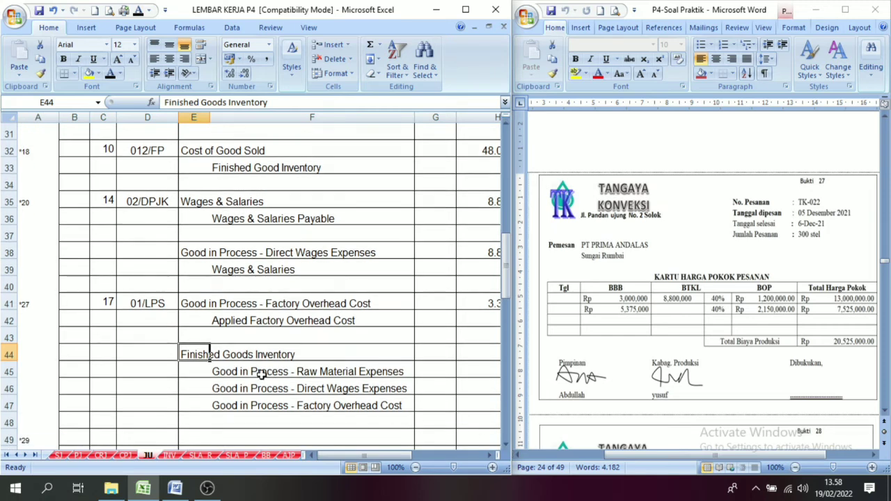
left_click(262, 373)
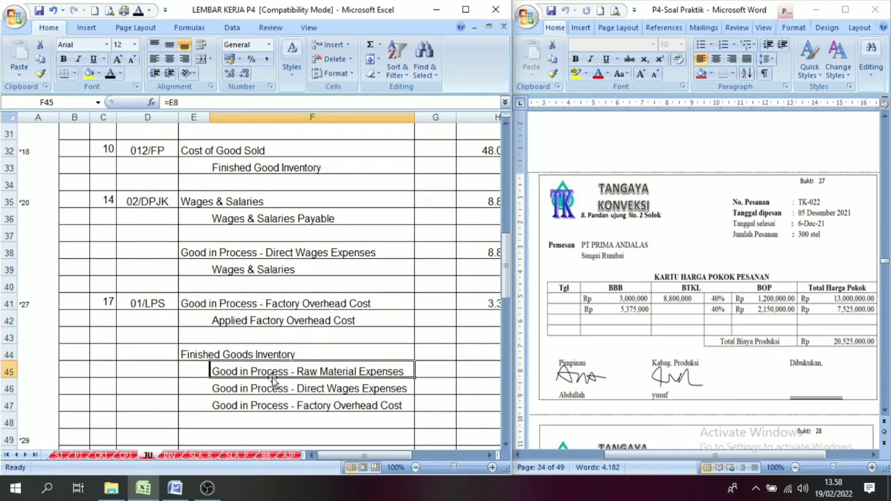
left_click(234, 389)
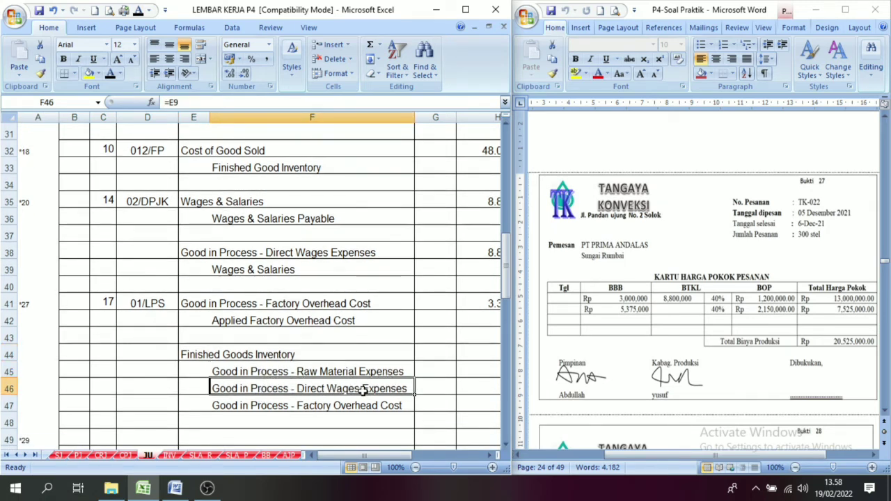
left_click(224, 408)
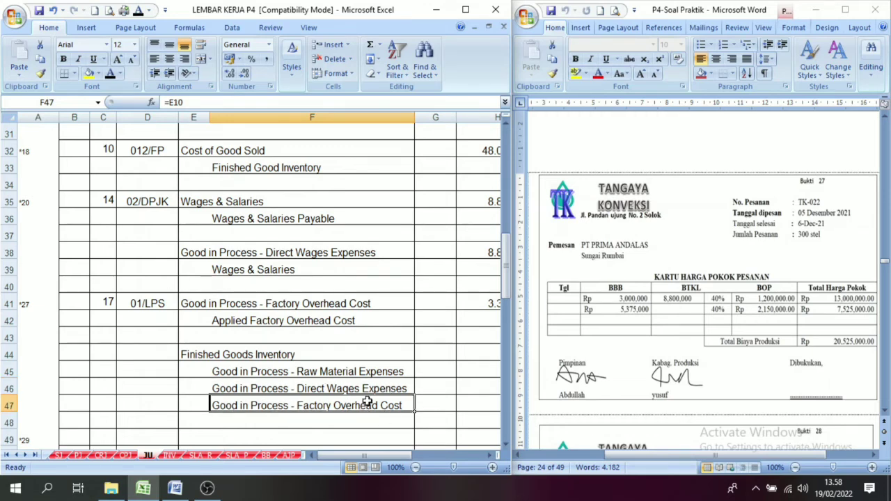
left_click(489, 456)
left_click(489, 456)
left_click(489, 456)
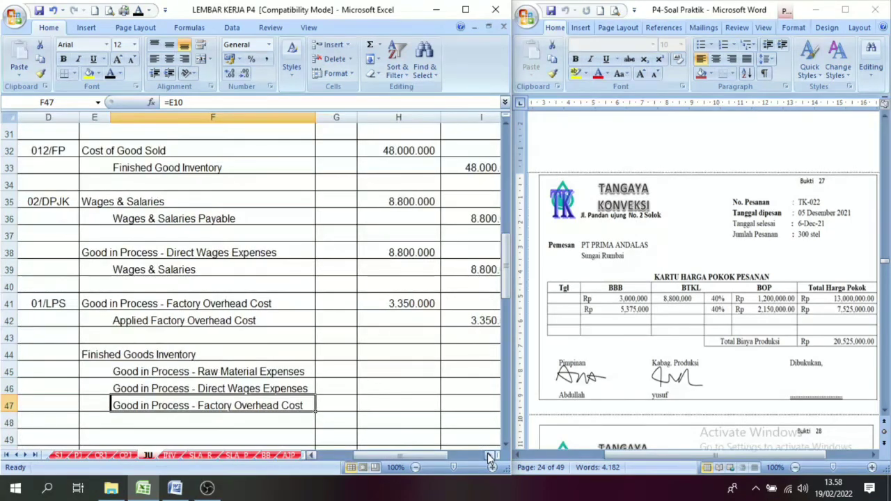
left_click(490, 456)
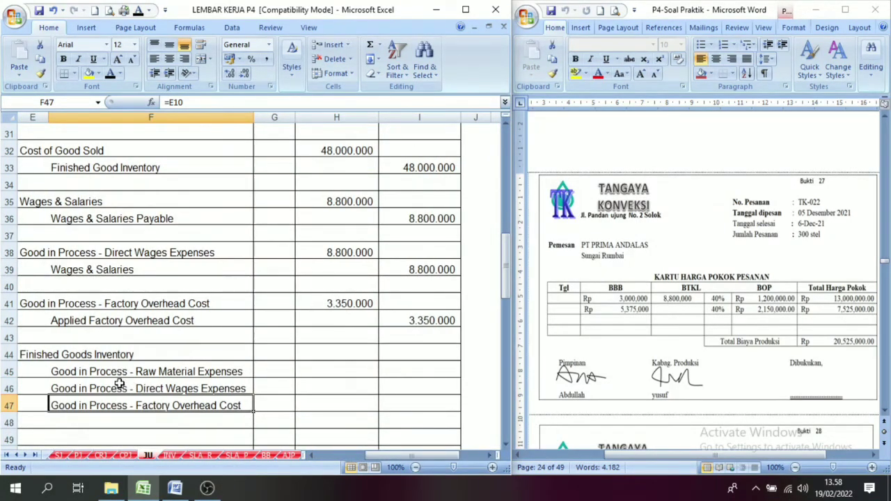
left_click(310, 374)
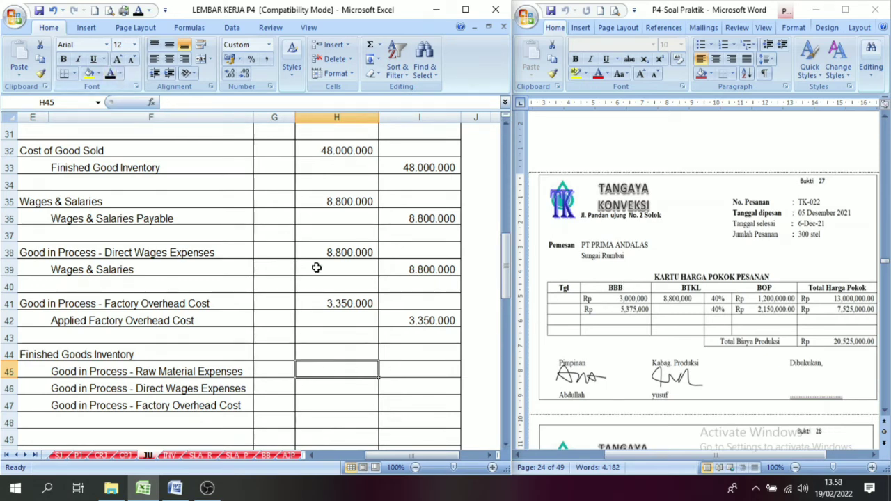
left_click(402, 372)
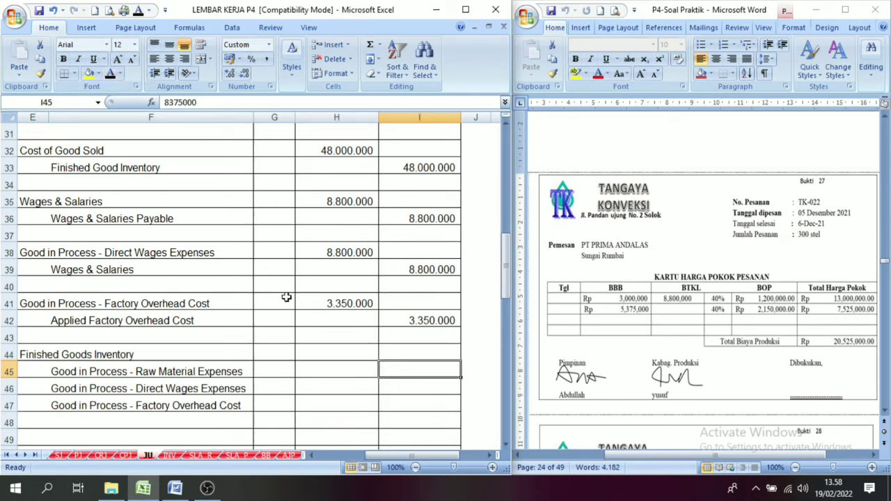
left_click(111, 74)
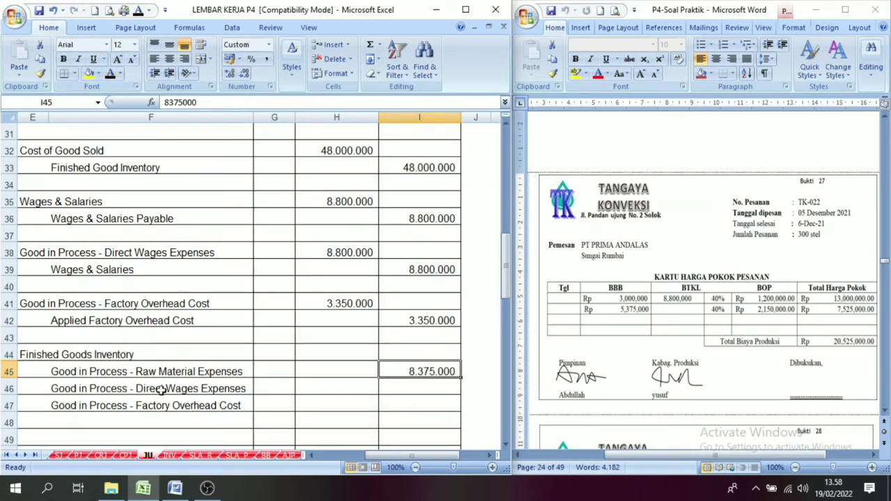
Reveal the direct wages credit of 8.800.000 in I46 and the factory overhead credit of 3.350.000 in I47 with black font.
left_click(692, 292)
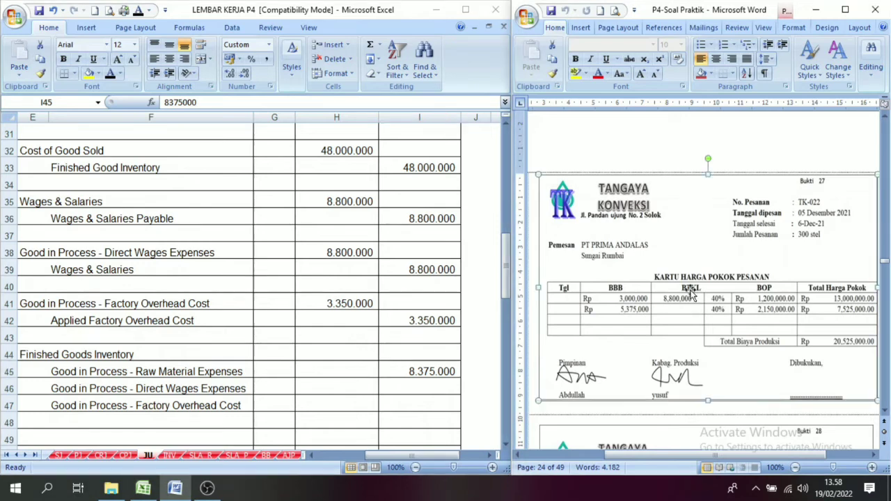
left_click(412, 386)
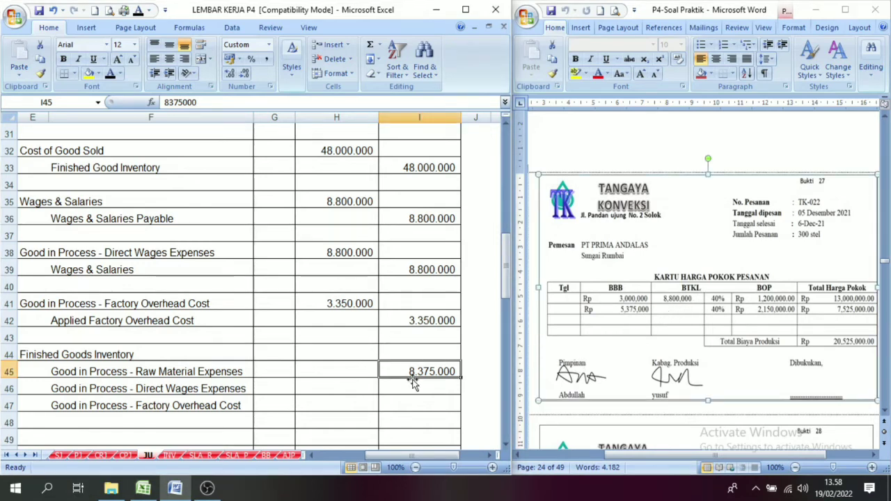
left_click(110, 72)
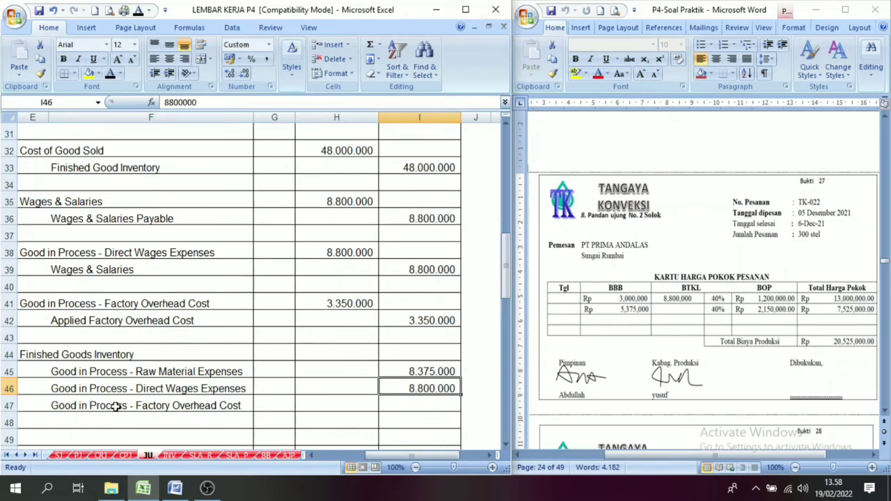
left_click(415, 401)
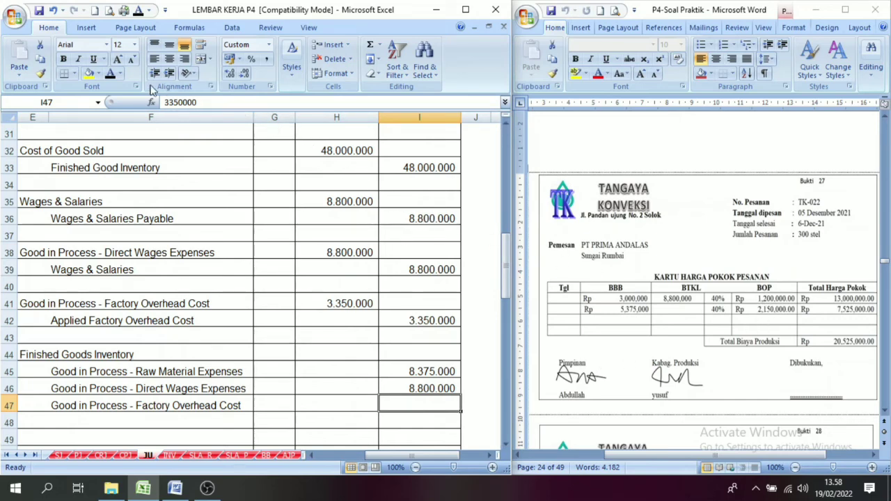
left_click(111, 74)
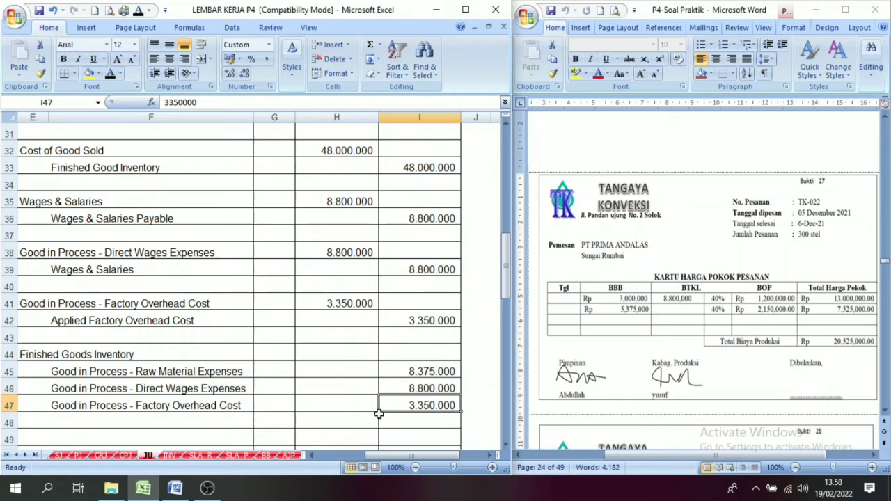
Check the sum of the credits in I45 to I47 and reveal the 20.525.000 Finished Goods Inventory debit in H44 with black font.
left_click(312, 455)
left_click(387, 355)
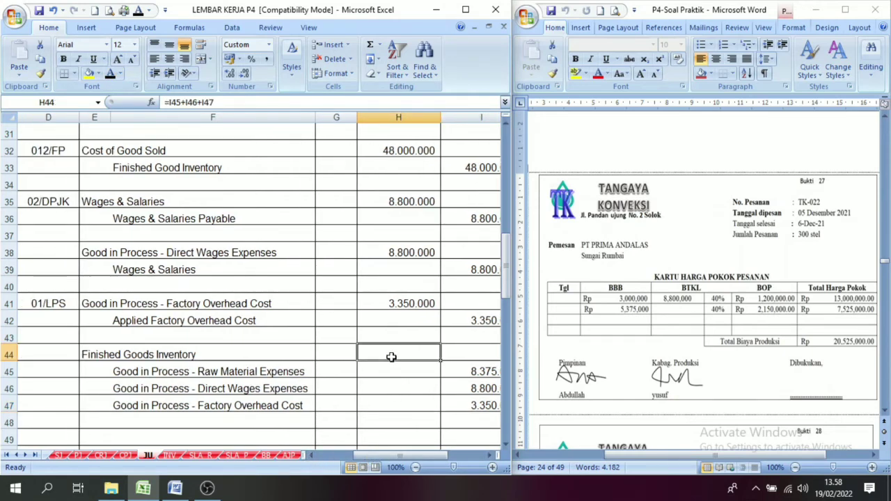
left_click_drag(481, 371, 461, 404)
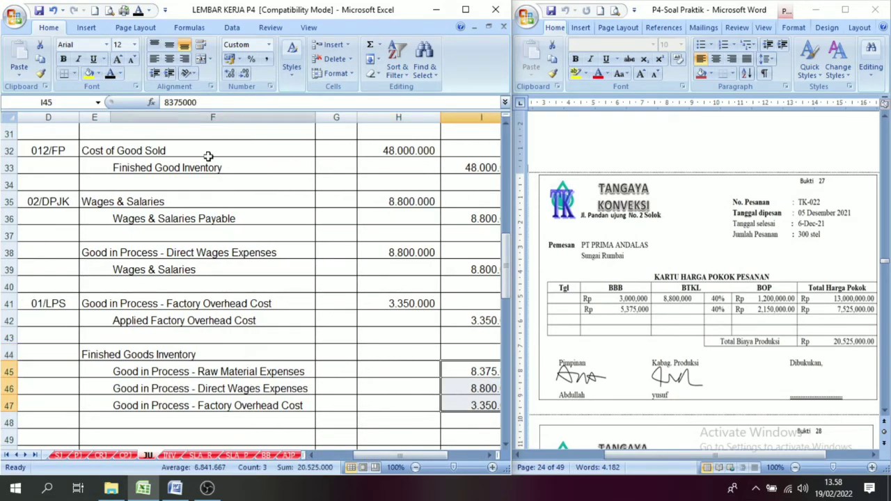
left_click(403, 355)
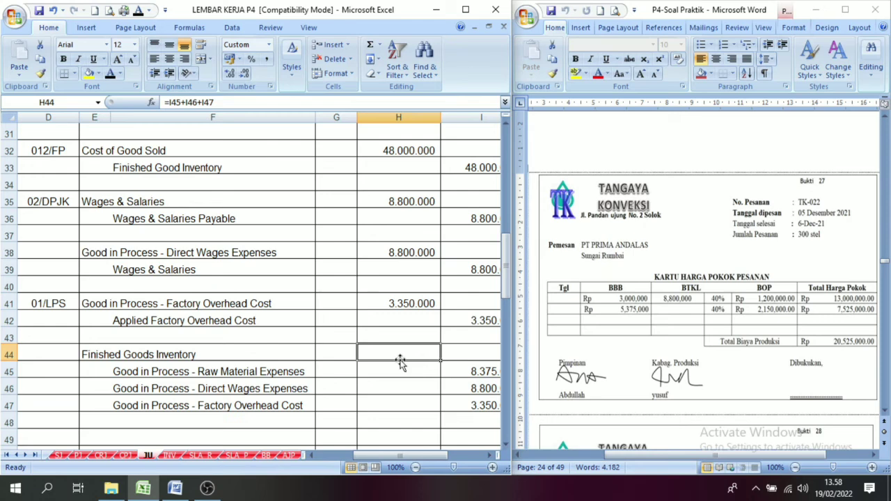
left_click(109, 74)
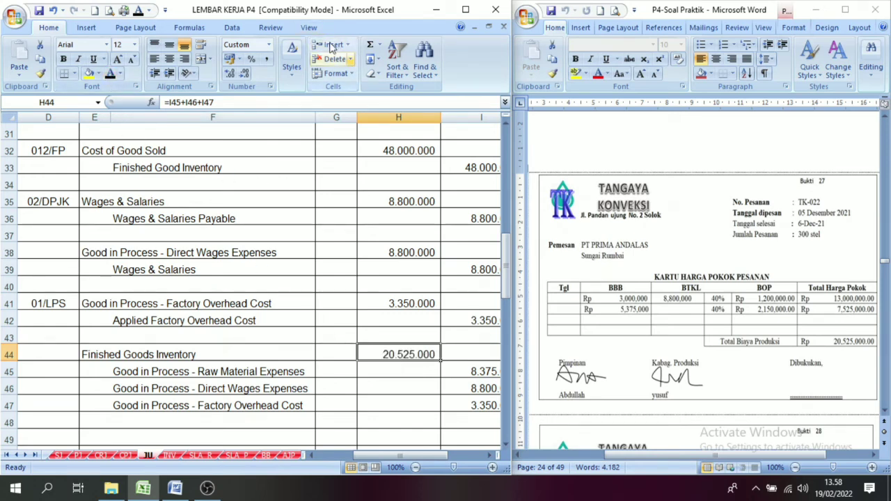
left_click(410, 406)
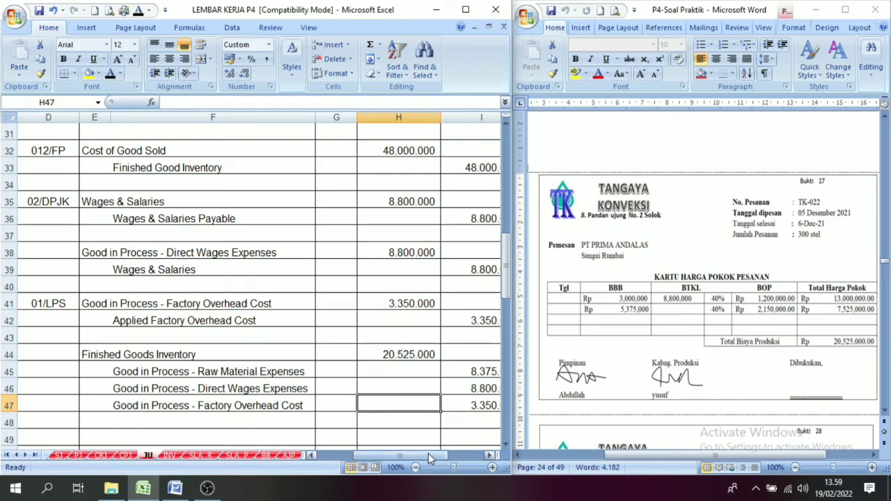
Examine the sales invoice in voucher 28, comparing it with the order cost card in voucher 27.
left_click(884, 412)
scroll(884, 412, "down", 4)
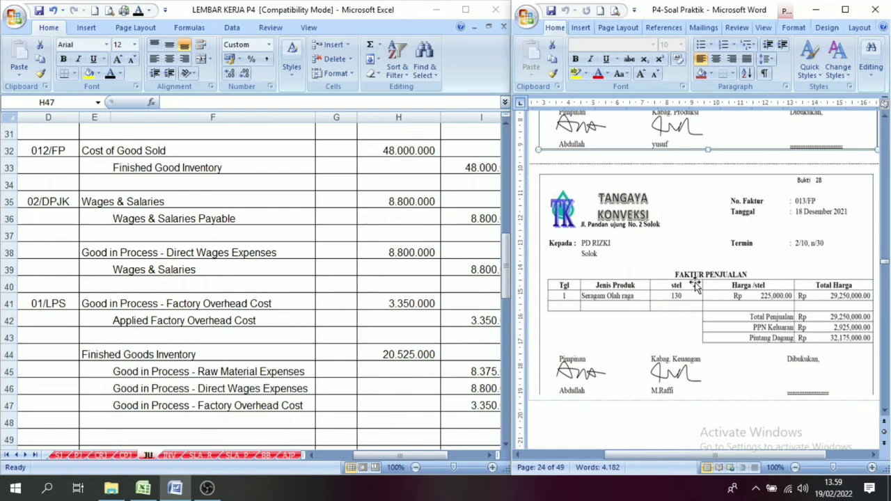
left_click(885, 117)
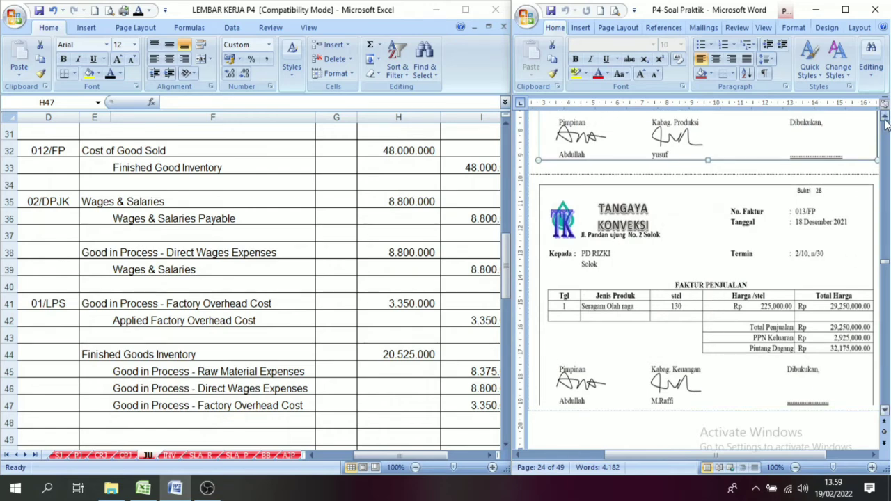
left_click(884, 117)
scroll(884, 117, "up", 5)
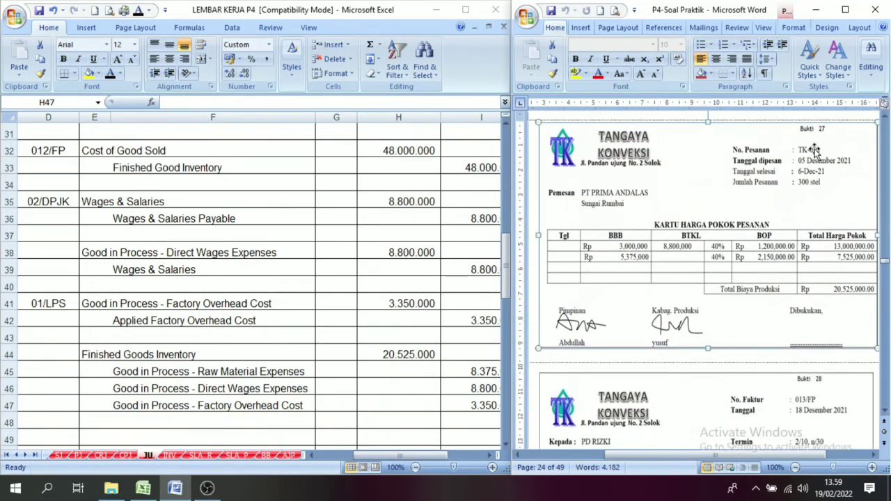
left_click(884, 411)
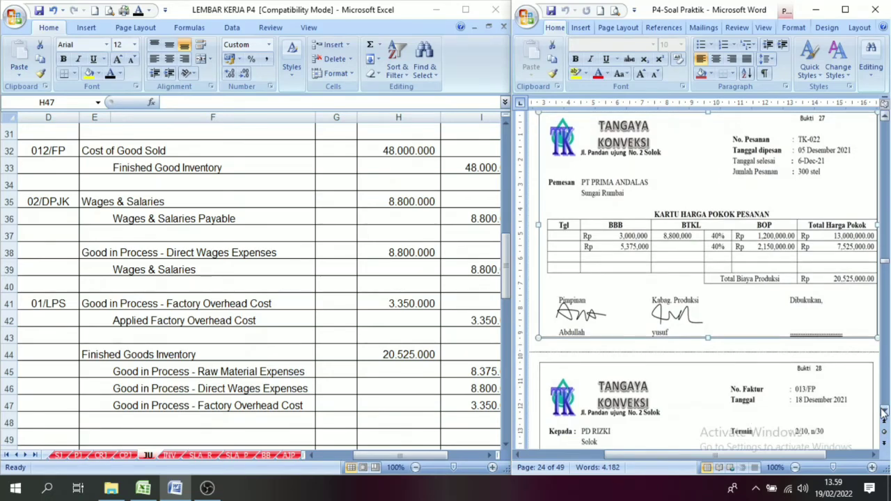
left_click(884, 411)
scroll(884, 411, "down", 6)
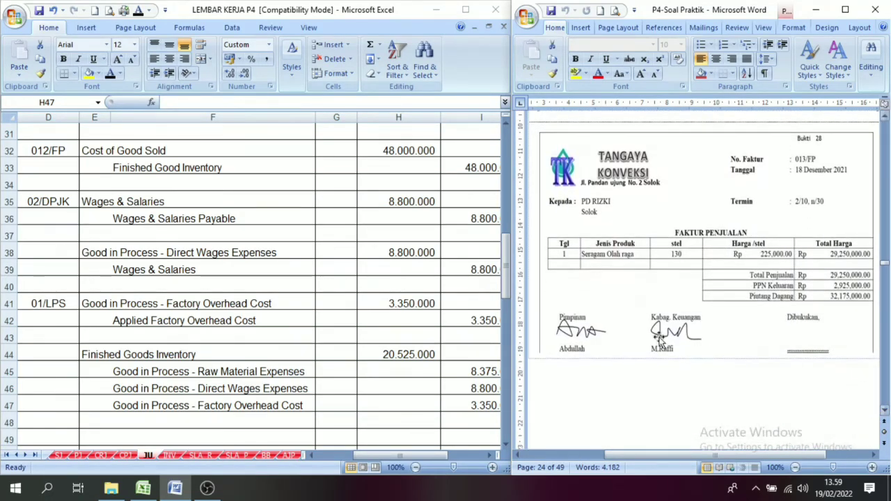
left_click(377, 453)
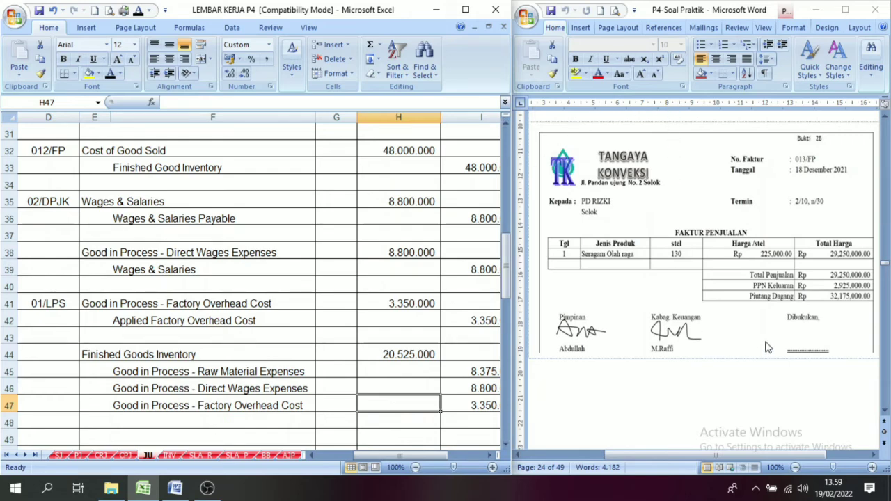
Look ahead at the order cost card in voucher 29, returning to the sales invoice in voucher 28.
left_click(885, 413)
left_click(885, 412)
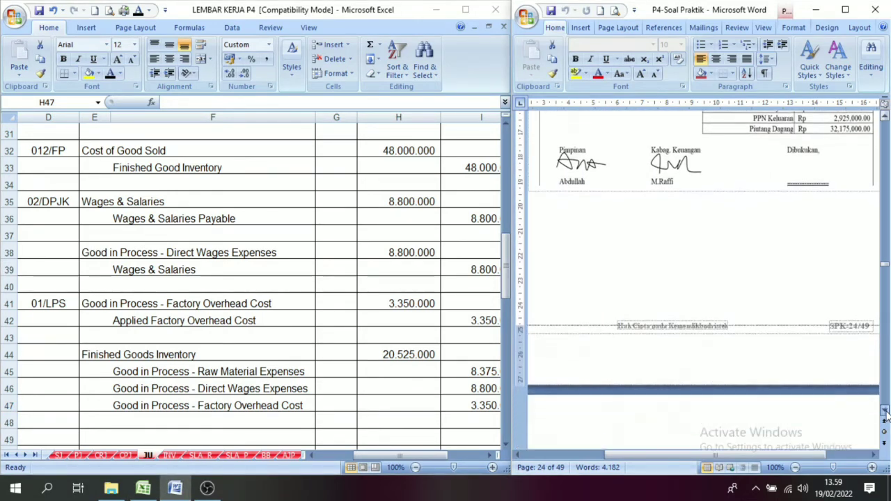
left_click(885, 412)
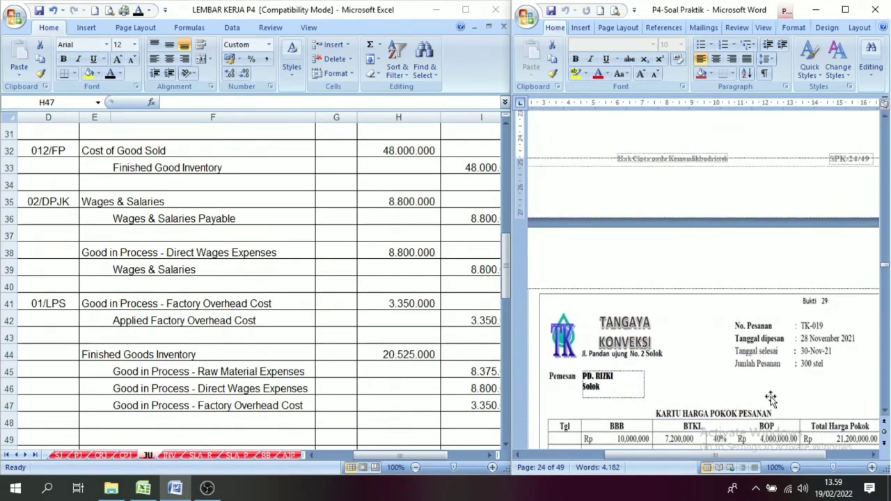
left_click(885, 116)
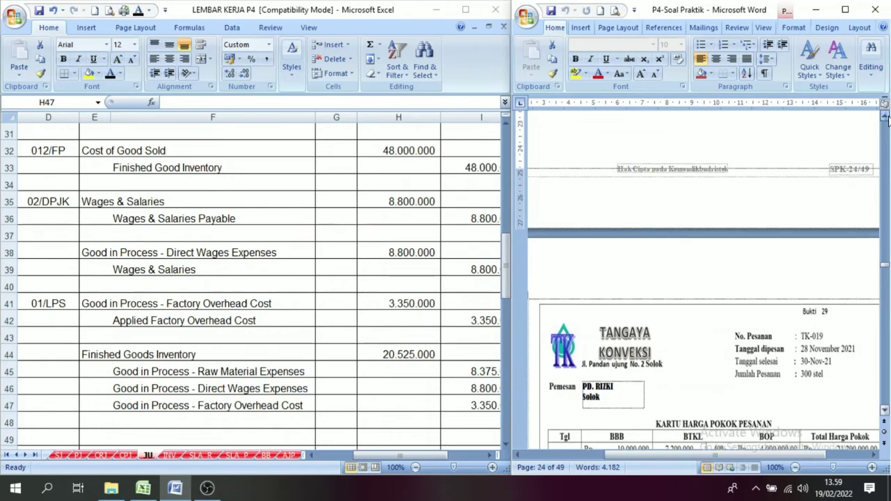
left_click(884, 116)
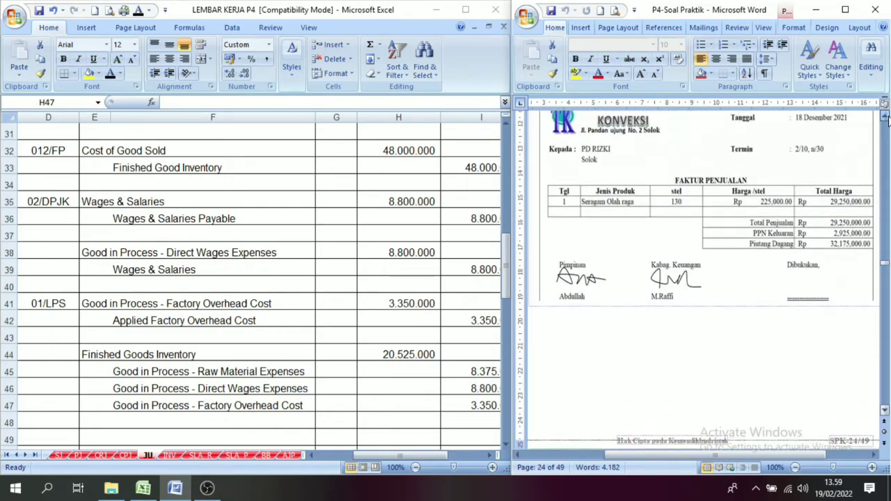
left_click(885, 116)
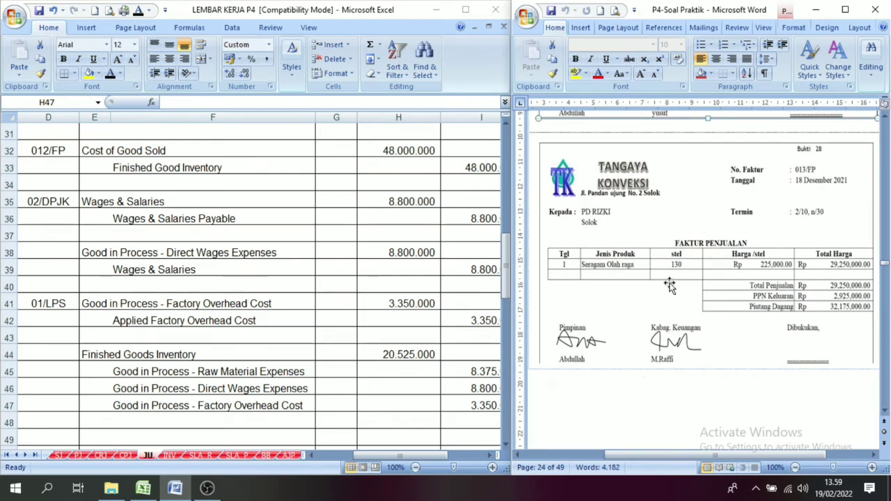
In row 11 of the sales journal, reveal day 18, invoice 013/FP and description PD Rizki with black font.
left_click(63, 458)
left_click(61, 457)
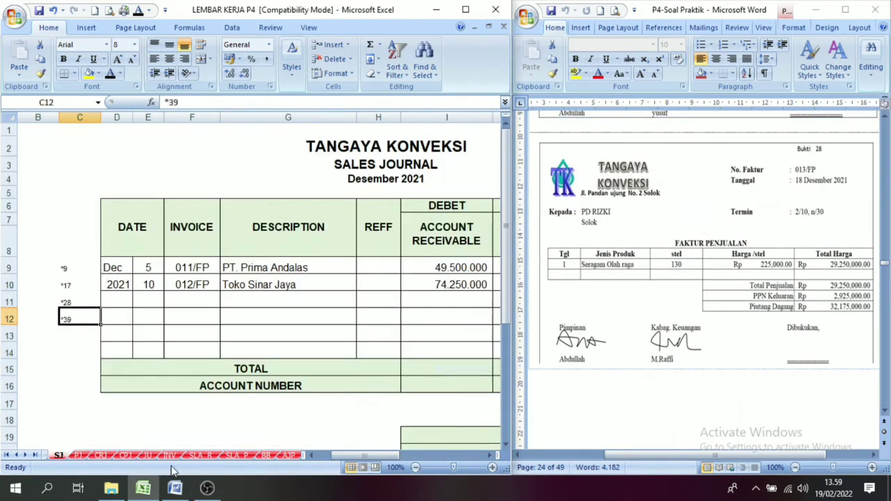
left_click(123, 300)
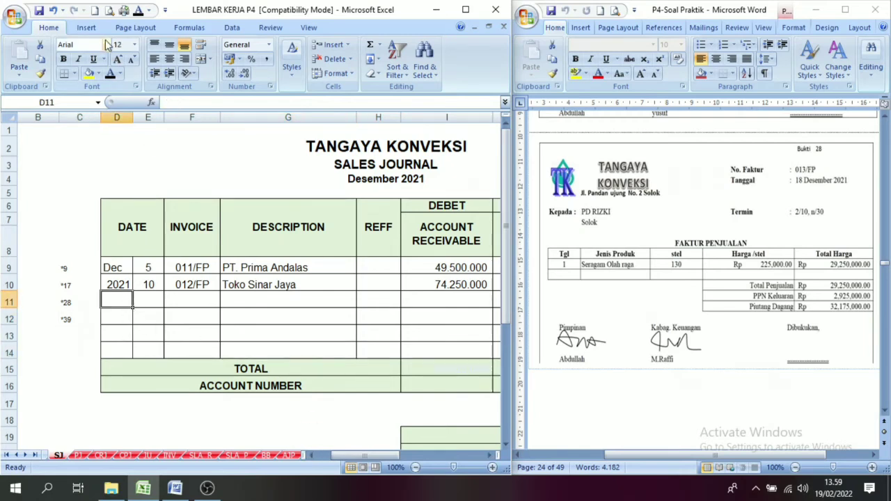
left_click(145, 301)
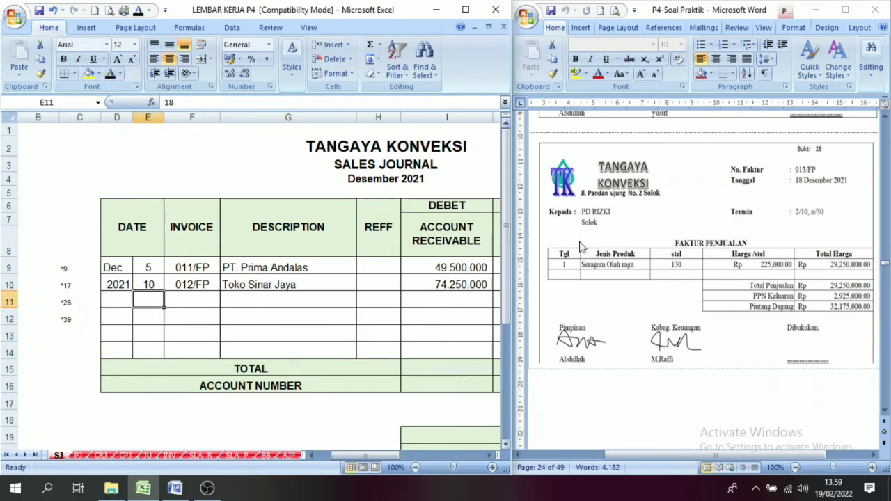
left_click(110, 74)
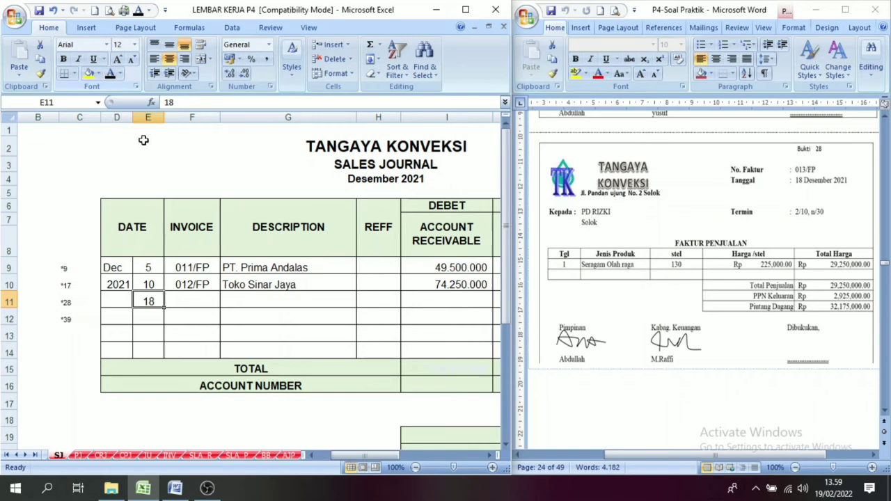
left_click(201, 298)
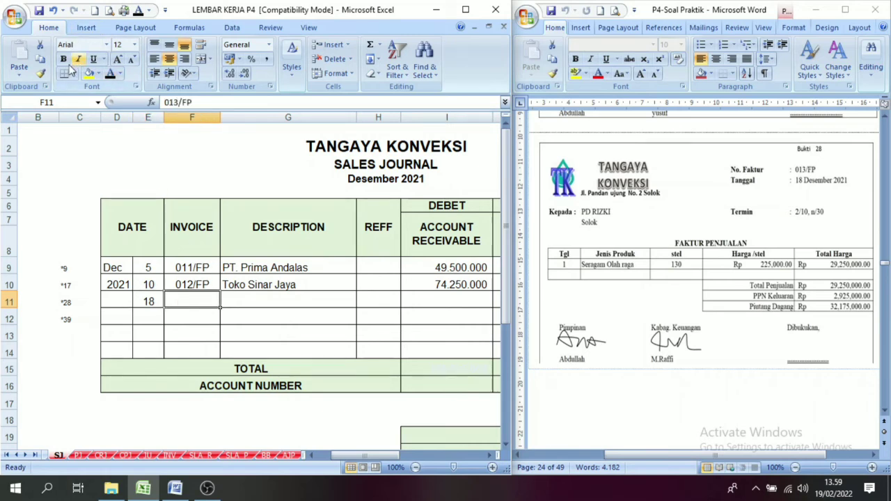
left_click(110, 74)
left_click(267, 303)
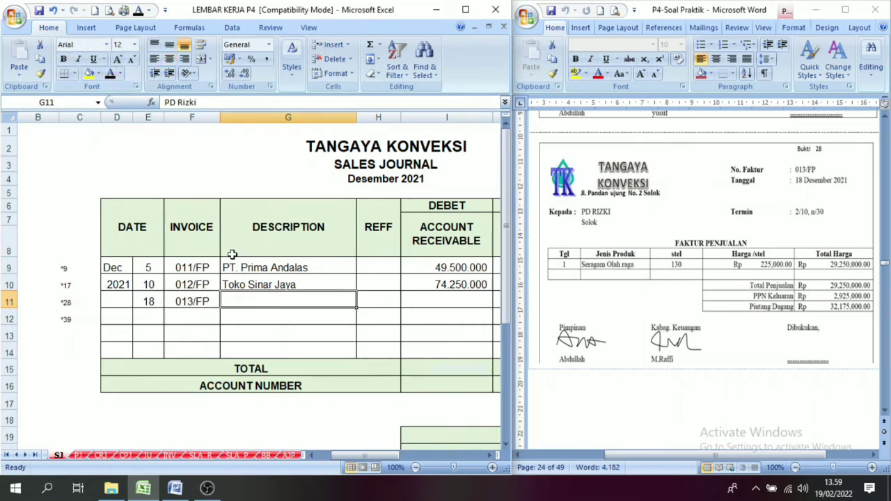
left_click(110, 74)
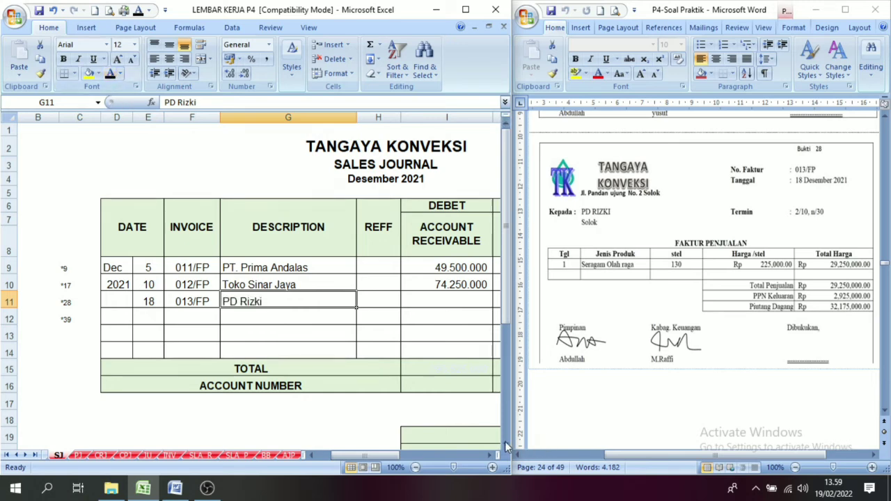
Reveal the 29.250.000 sales credit in J11, 2.925.000 VAT Out in K11 and 32.175.000 receivable debit in I11 with black font.
left_click(489, 457)
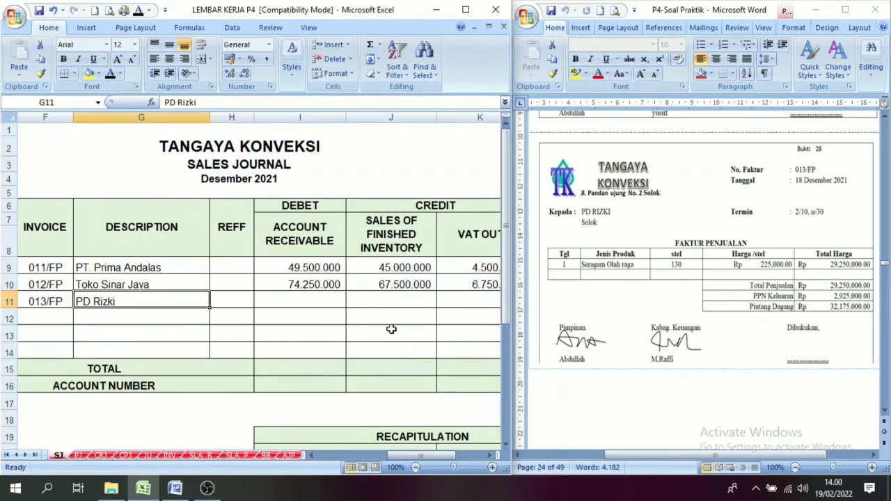
left_click(385, 301)
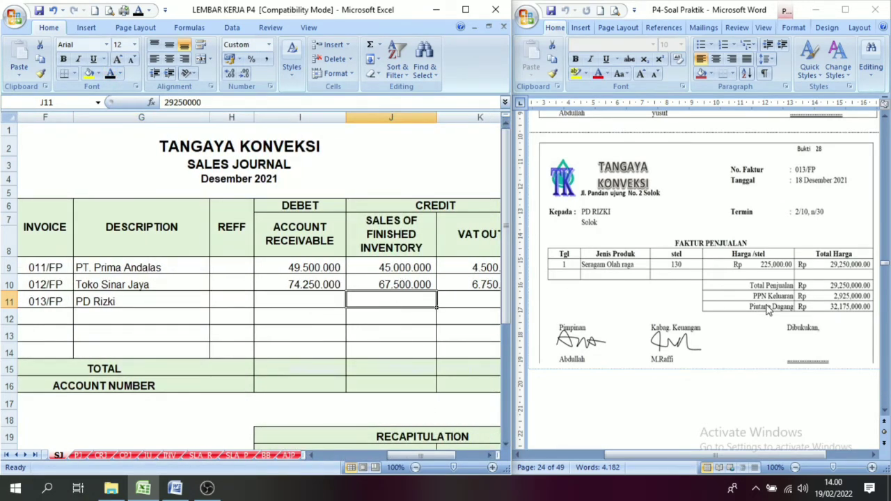
left_click(110, 75)
left_click(470, 302)
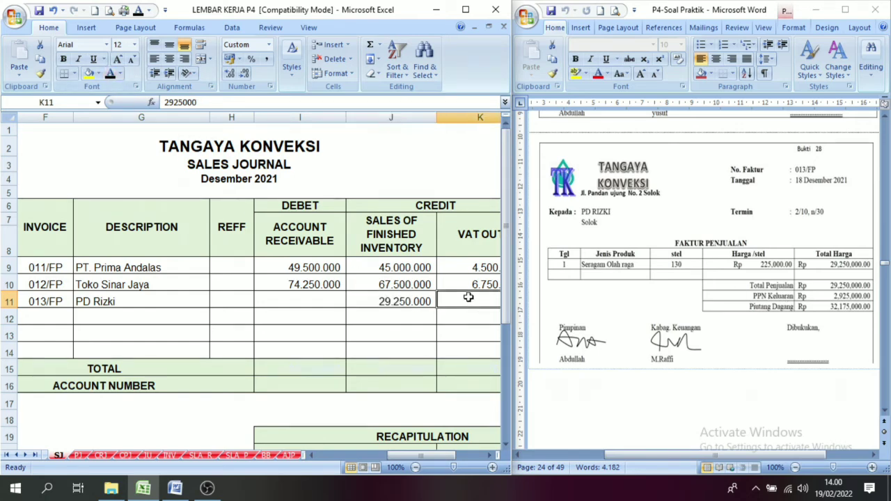
left_click(111, 75)
left_click(119, 301)
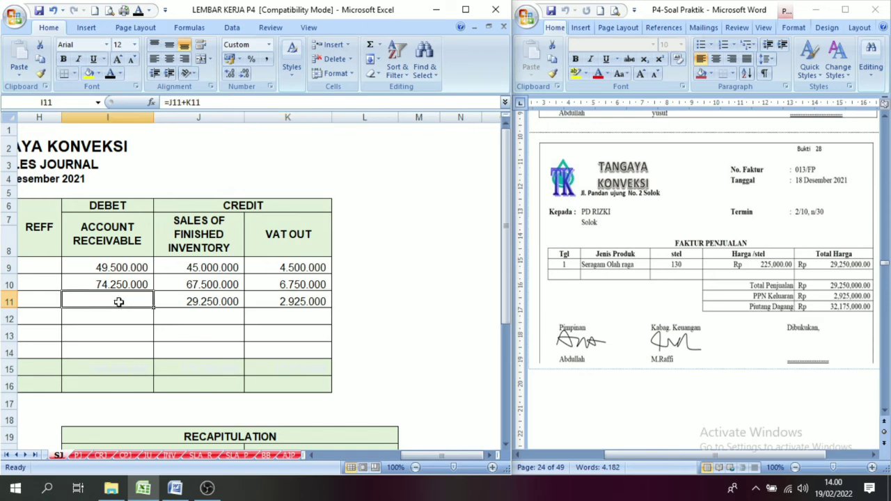
left_click(111, 75)
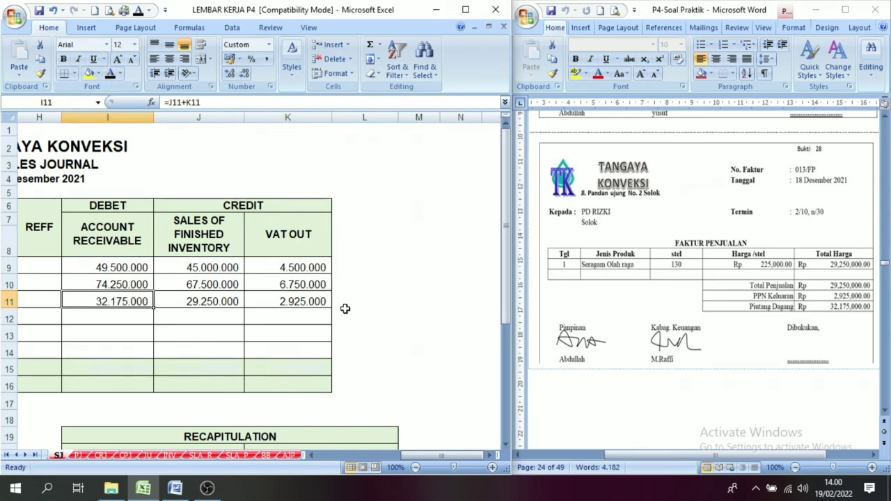
Check the sales and VAT Out credits in row 11 of the sales journal against the invoice in voucher 28.
left_click(289, 311)
left_click(209, 298)
left_click(276, 300)
left_click(221, 297)
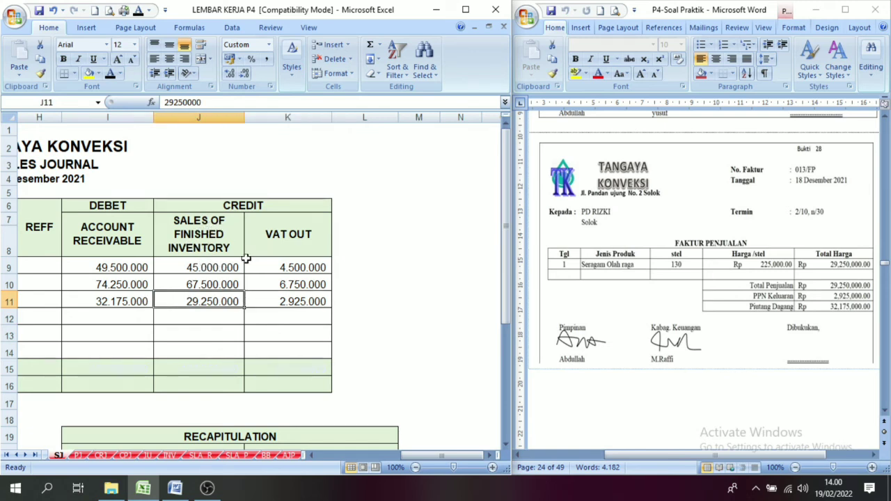
left_click(272, 235)
left_click(210, 305)
left_click(284, 304)
left_click(170, 299)
left_click_drag(449, 456, 385, 456)
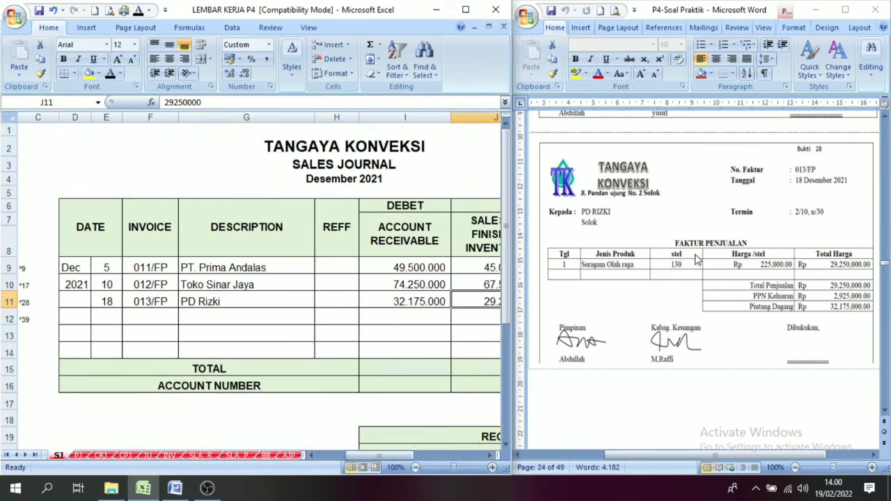
Examine PD Rizki's entry in I11 under the Account Receivable debit heading of the sales journal.
left_click(490, 455)
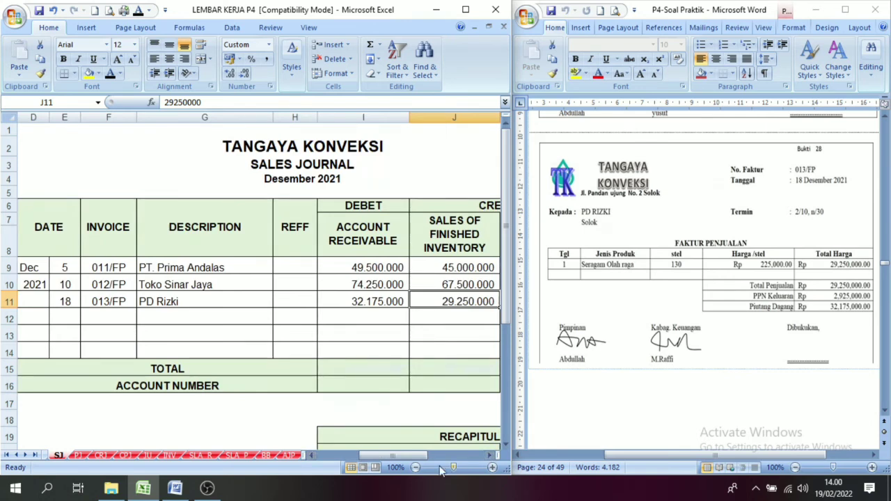
left_click(352, 237)
left_click(354, 301)
left_click(354, 238)
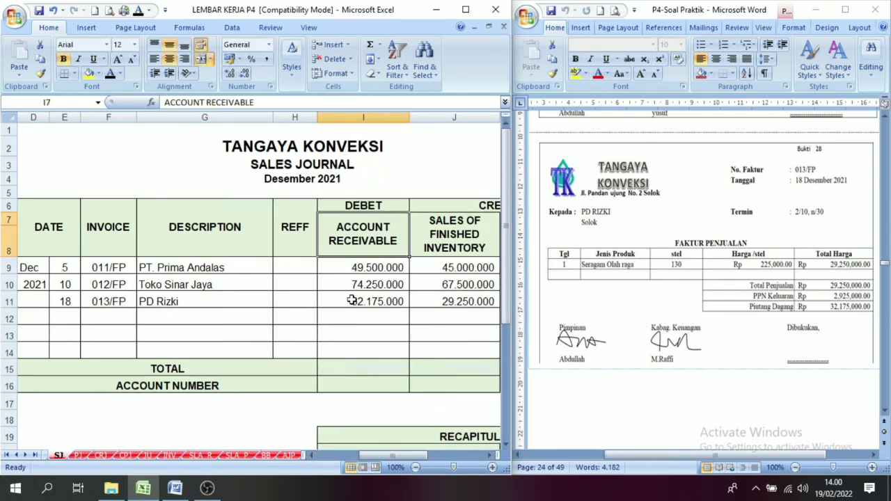
left_click(352, 301)
left_click(354, 238)
left_click(350, 304)
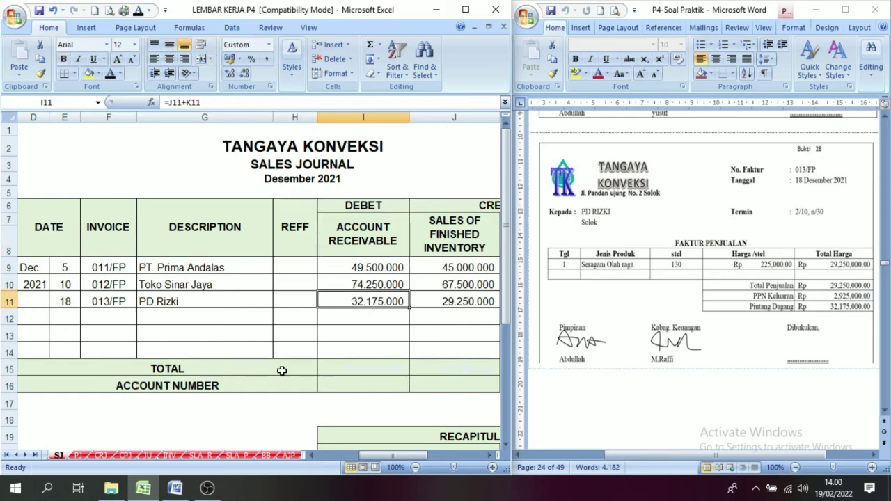
left_click(158, 300)
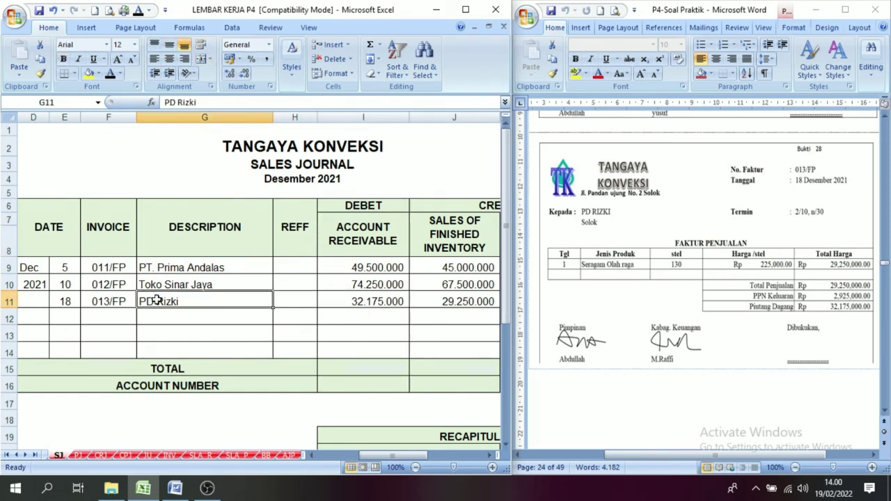
left_click(347, 224)
left_click(348, 300)
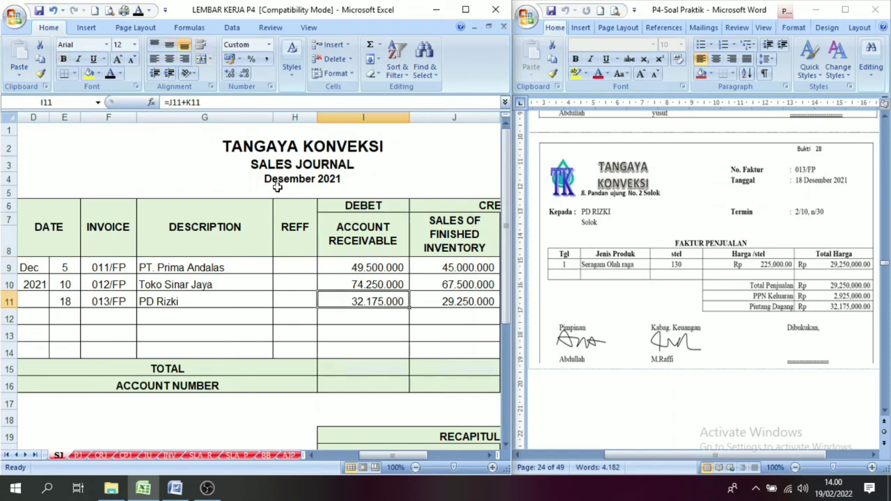
left_click(355, 205)
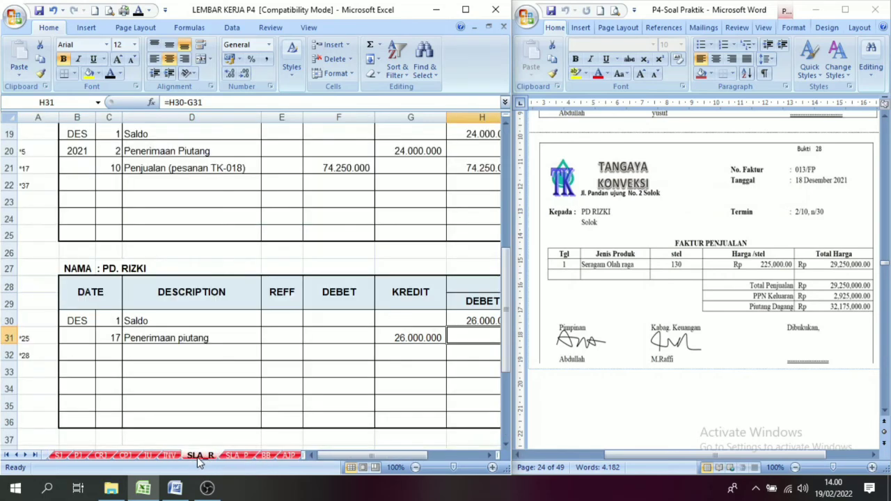
In PD Rizki's receivable ledger on SLA_R, reveal day 18 and Penjualan (pesanan TK-019) in row 32 with black font.
left_click(199, 455)
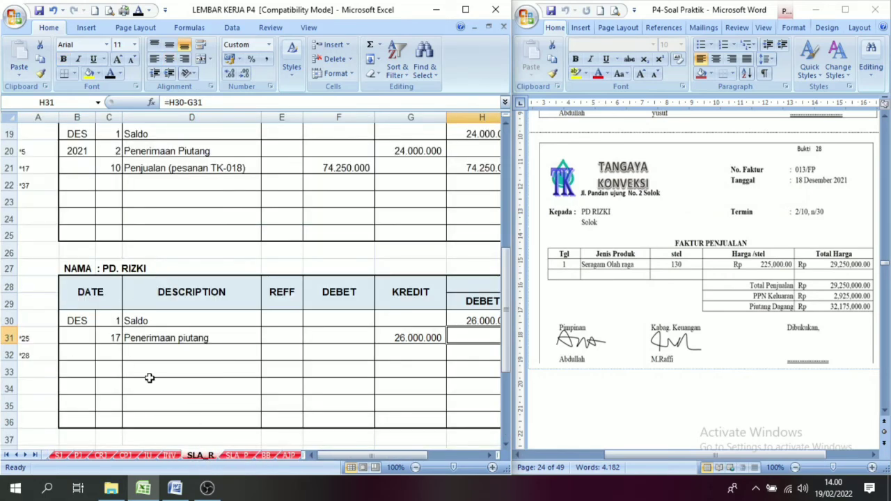
left_click(293, 372)
left_click(171, 371)
left_click(109, 357)
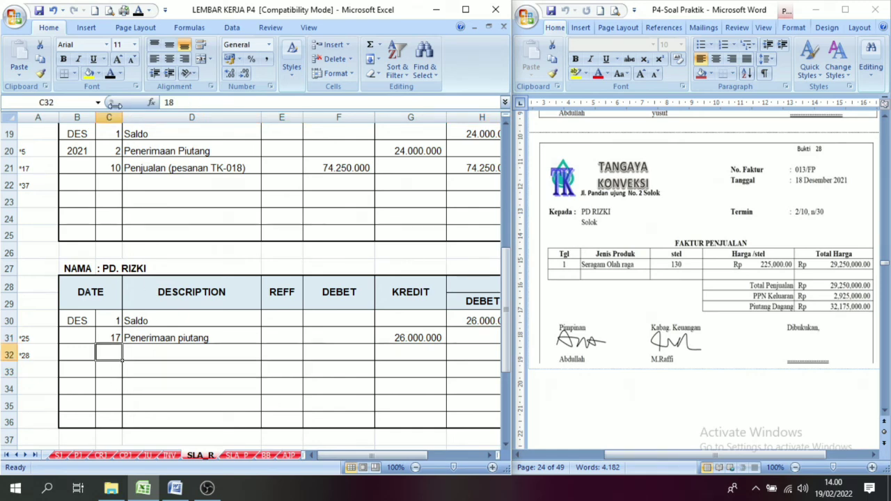
left_click(166, 353)
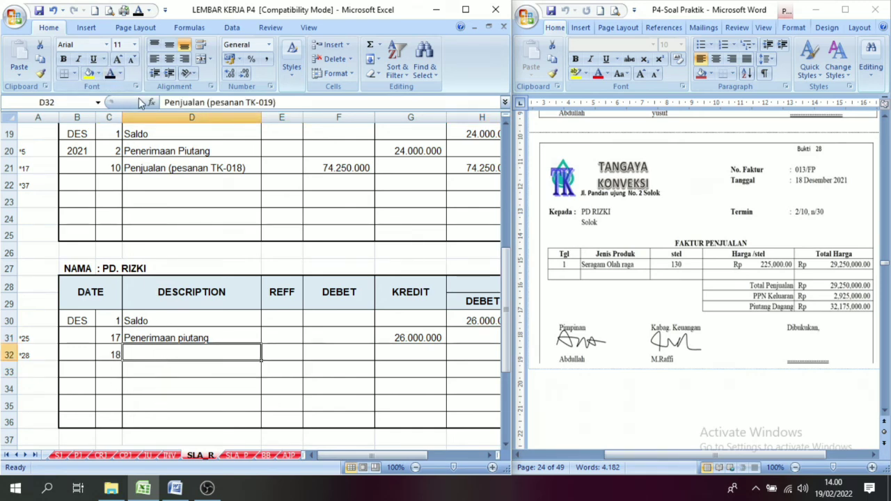
left_click(110, 74)
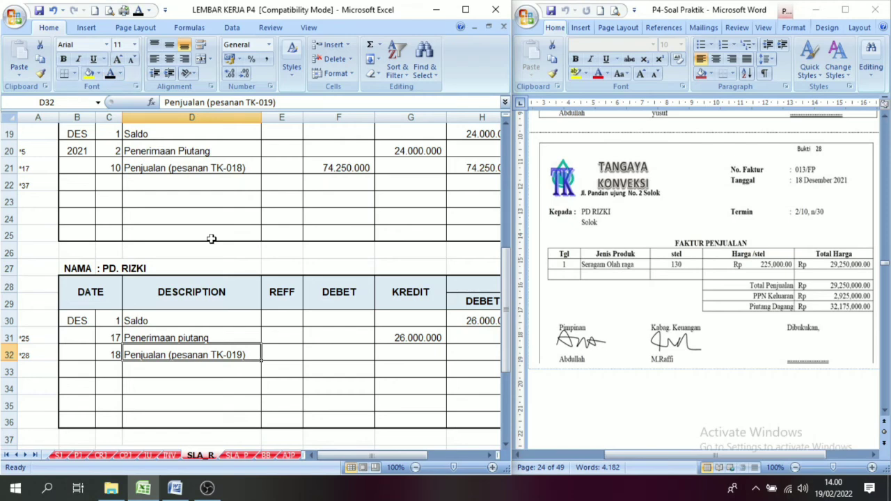
Reveal the 32.175.000 debit in F32 of PD Rizki's ledger with black font and compare it with the sales journal.
left_click(496, 455)
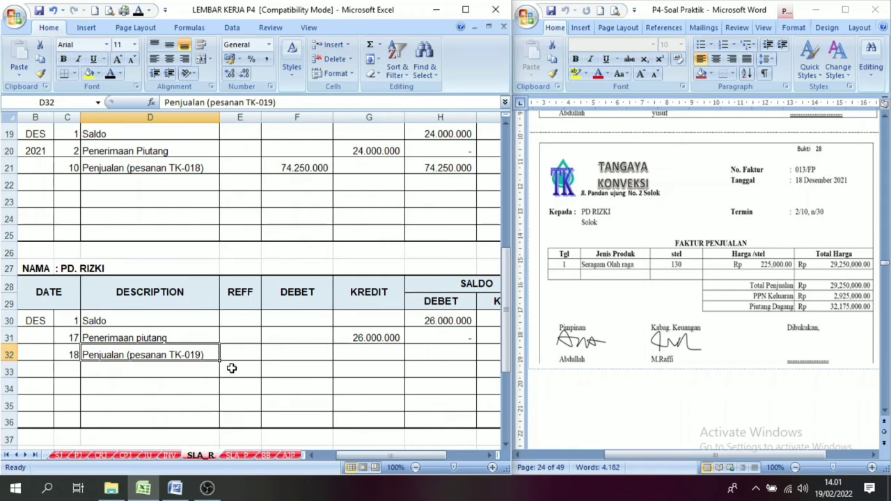
left_click(285, 350)
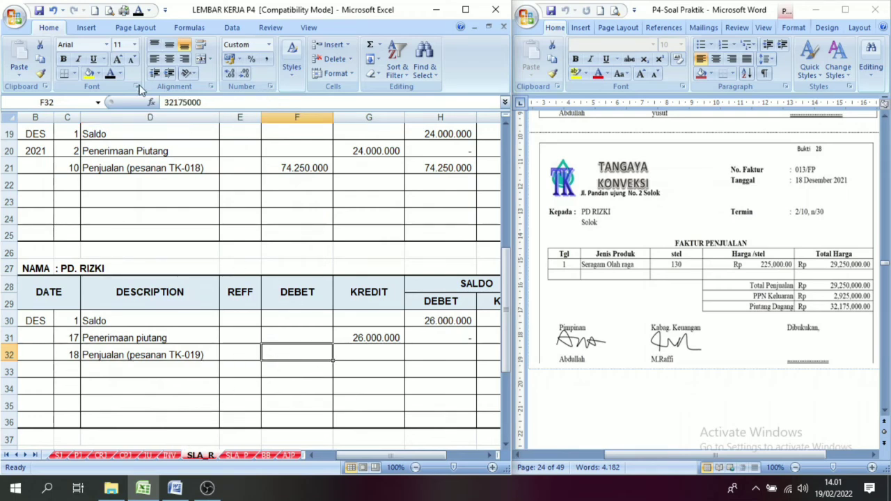
left_click(113, 75)
left_click(58, 454)
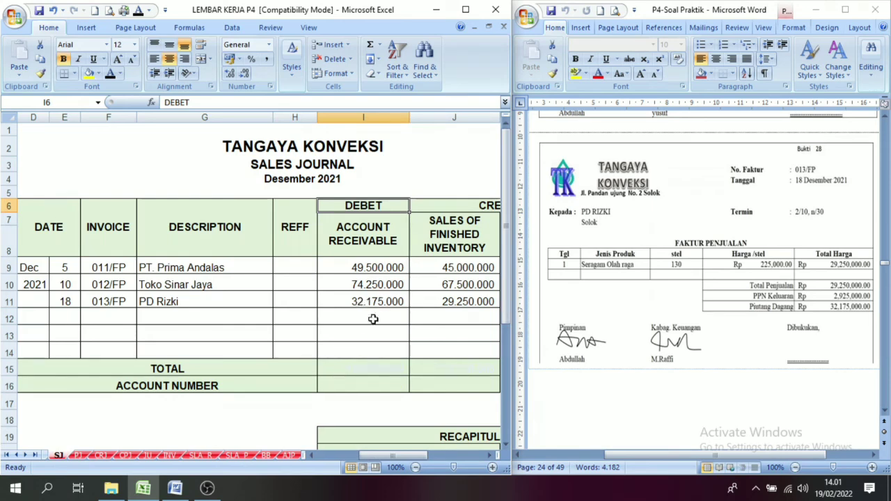
left_click(201, 455)
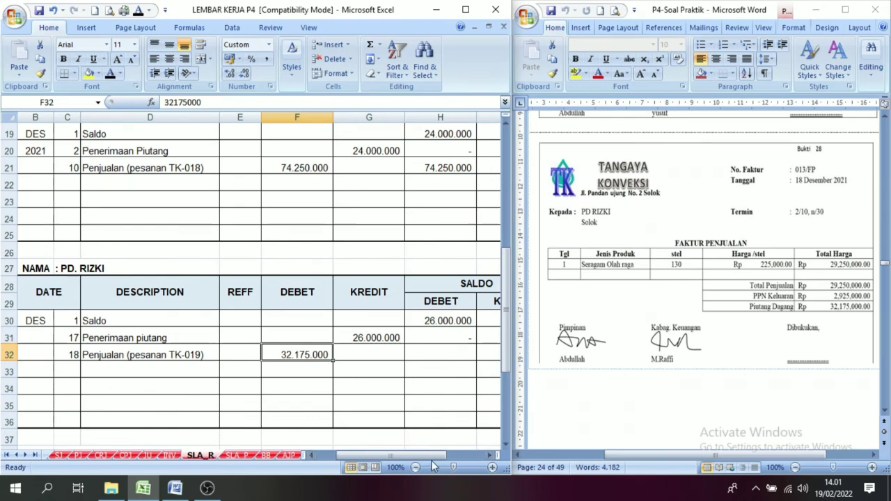
In PD Rizki's ledger on SLA_R, reveal the 32.175.000 debit balance in H32 with black font, checking it against the debit in F32.
left_click_drag(428, 456, 461, 464)
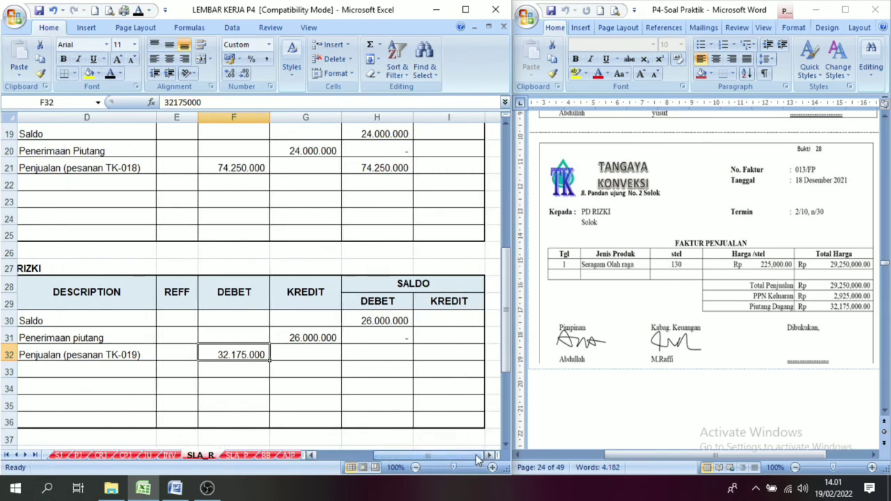
left_click(385, 337)
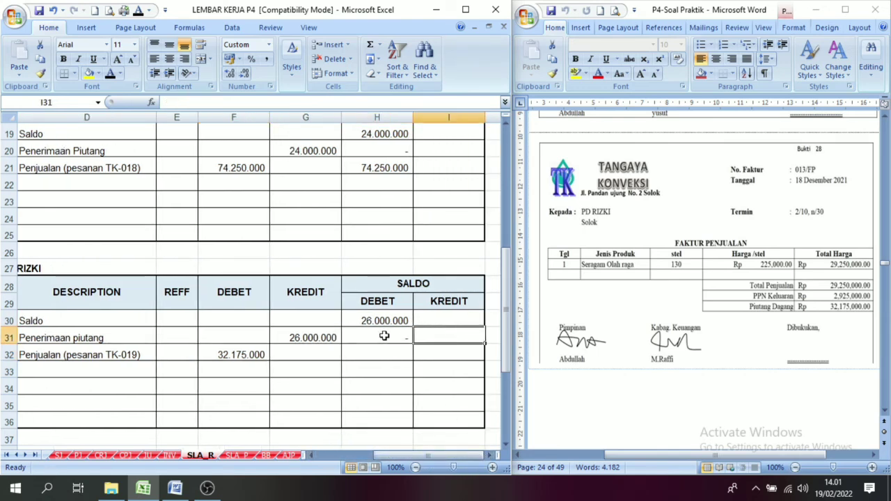
left_click(384, 356)
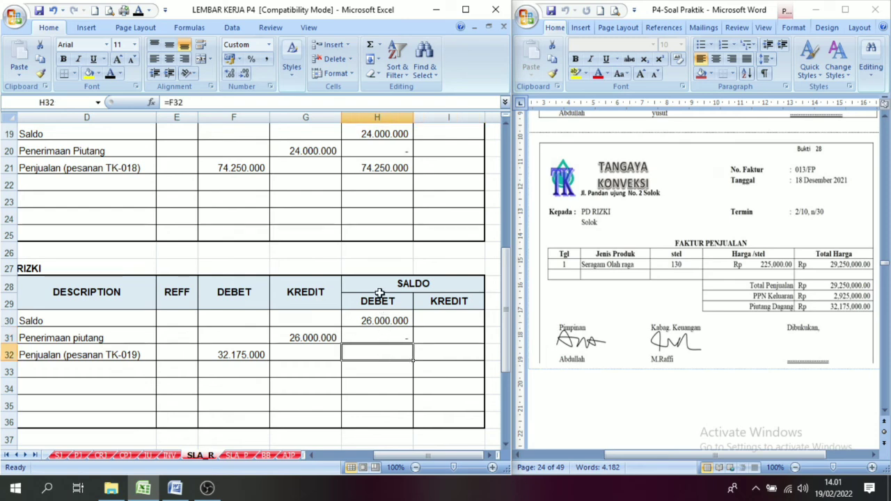
left_click(222, 355)
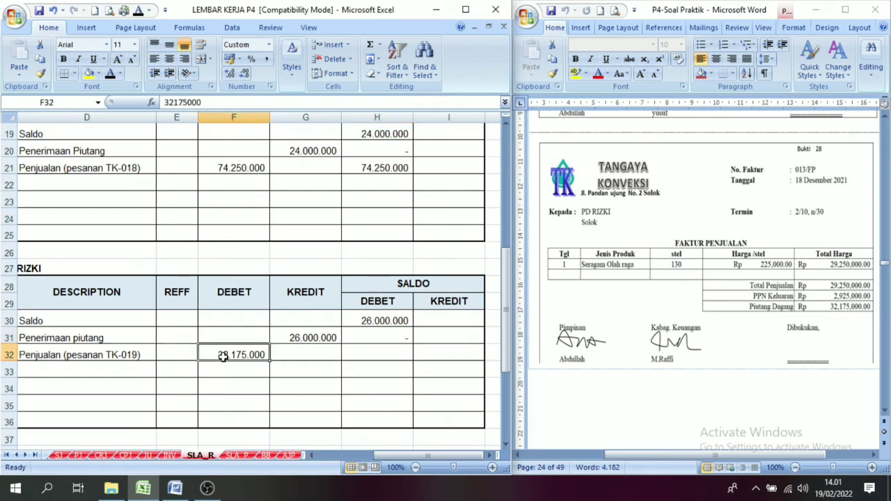
left_click(376, 354)
key("ctrl+Return")
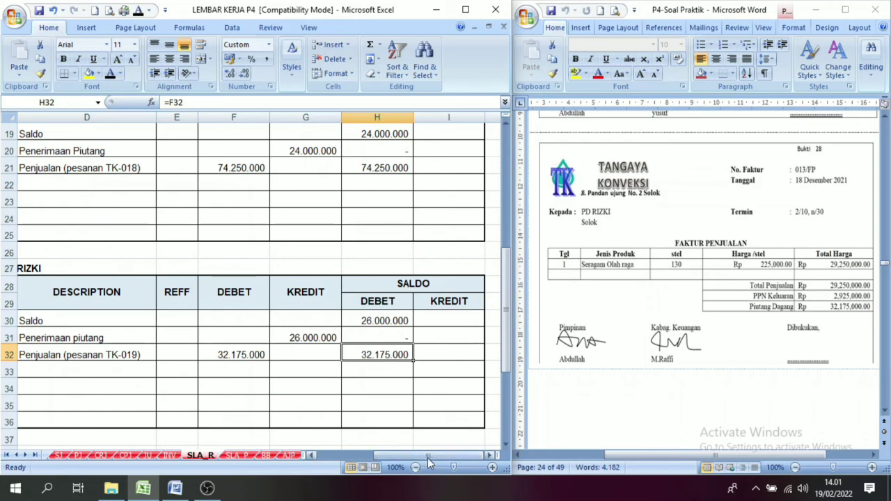
left_click_drag(418, 455, 358, 455)
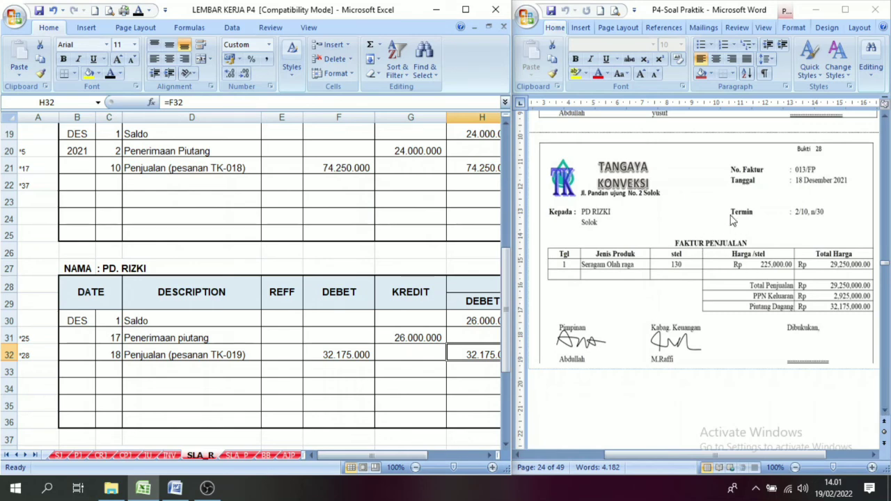
Examine voucher 29, the TK-019 job order cost card, in the Word document and compare it with the invoice in voucher 28.
left_click_drag(885, 411, 885, 412)
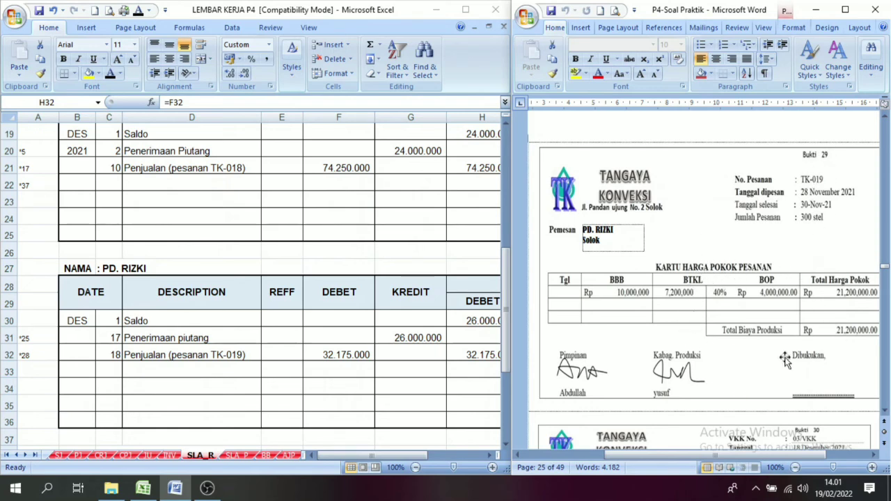
left_click_drag(793, 454, 802, 455)
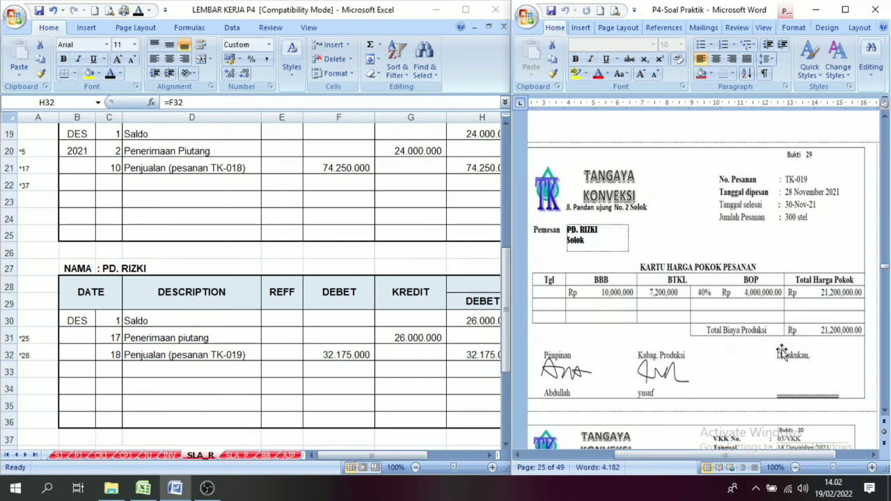
left_click(885, 116)
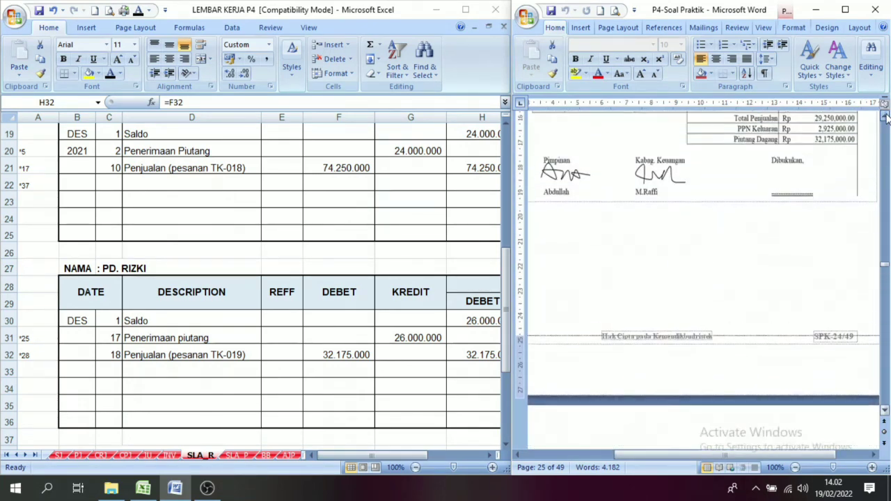
left_click(884, 411)
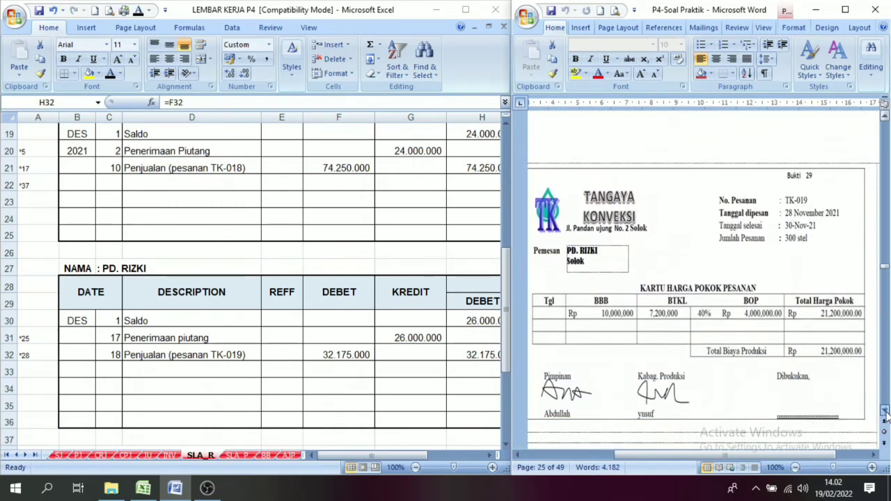
On the JU sheet, reveal day 18 and document number 013/FP in row 49 for voucher 29 with black font.
left_click(146, 455)
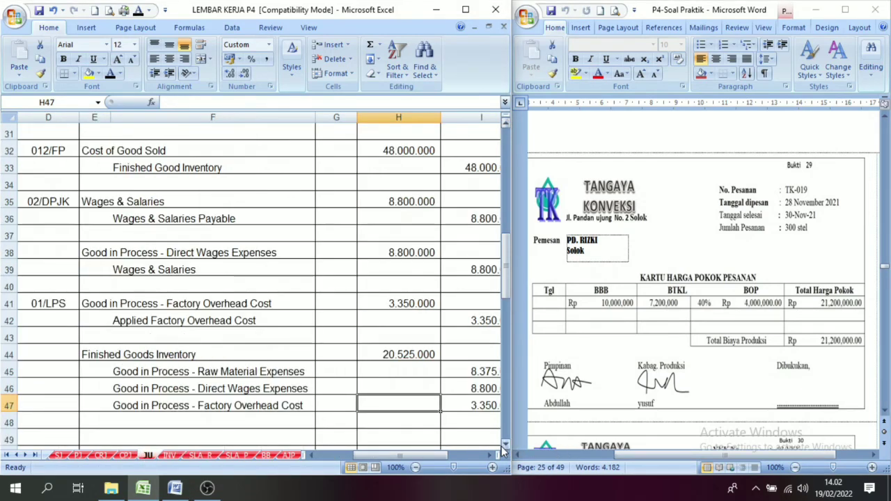
scroll(501, 446, "down", 2)
left_click_drag(420, 458, 384, 457)
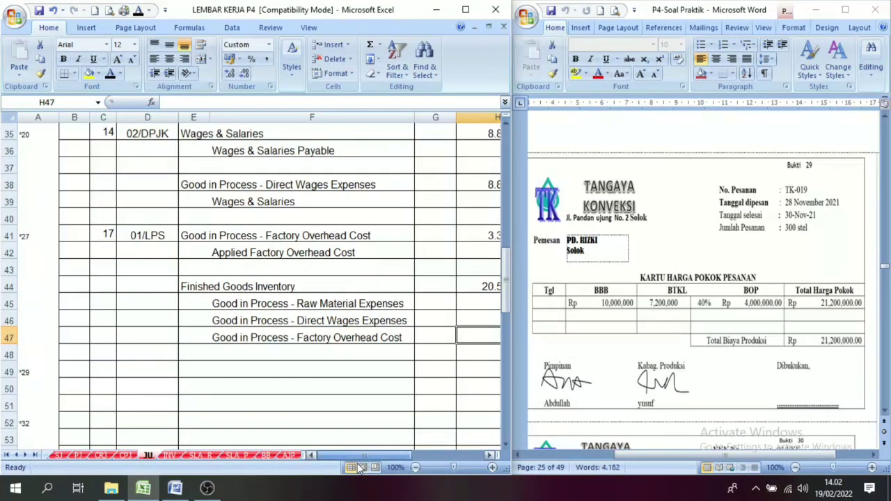
left_click(182, 353)
left_click(98, 372)
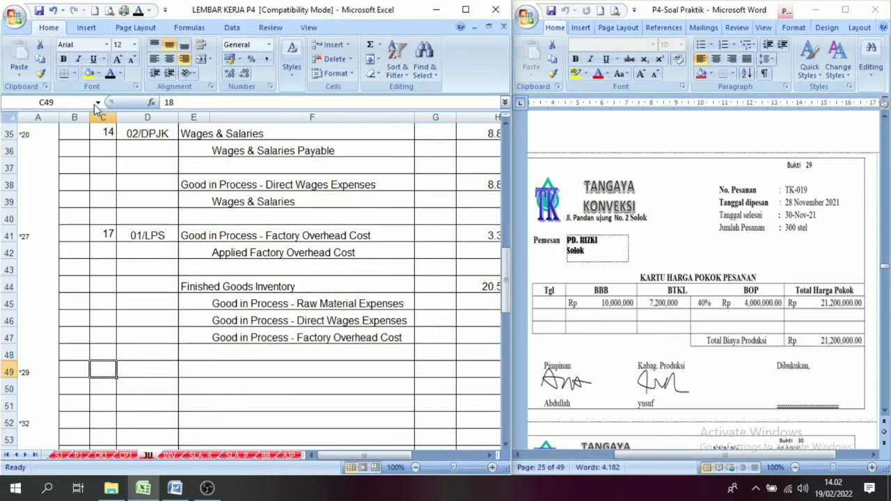
left_click(110, 74)
left_click(131, 376)
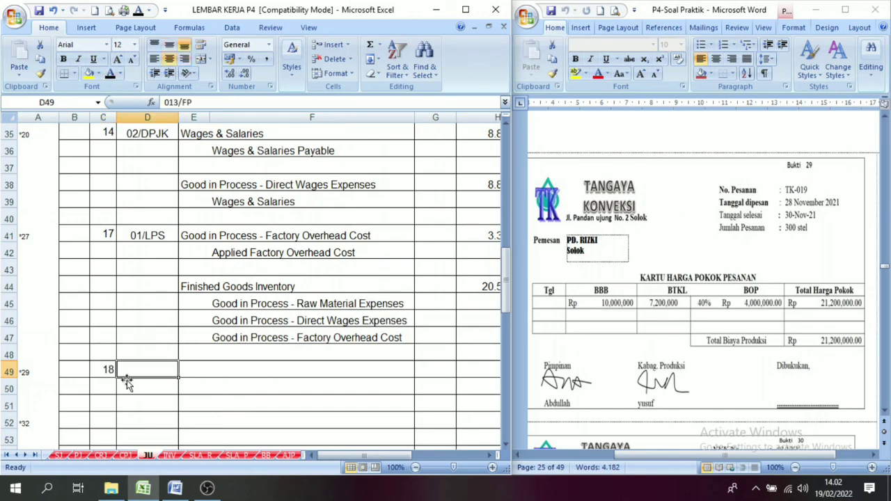
left_click(110, 74)
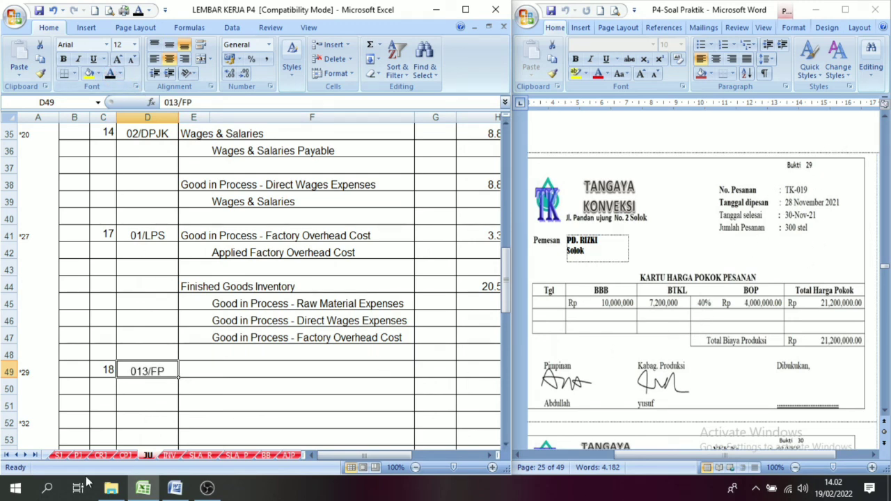
Reveal the account names Cost of Good Sold and Finished Good Inventory in rows 49 and 50 of the general journal with black font.
left_click(188, 382)
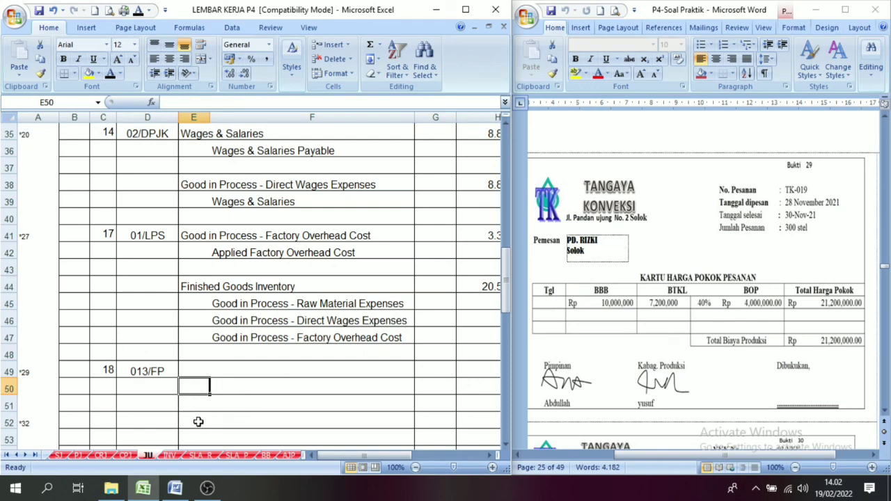
left_click(187, 367)
type("Cost of Good Sold Finished Goods Inventory")
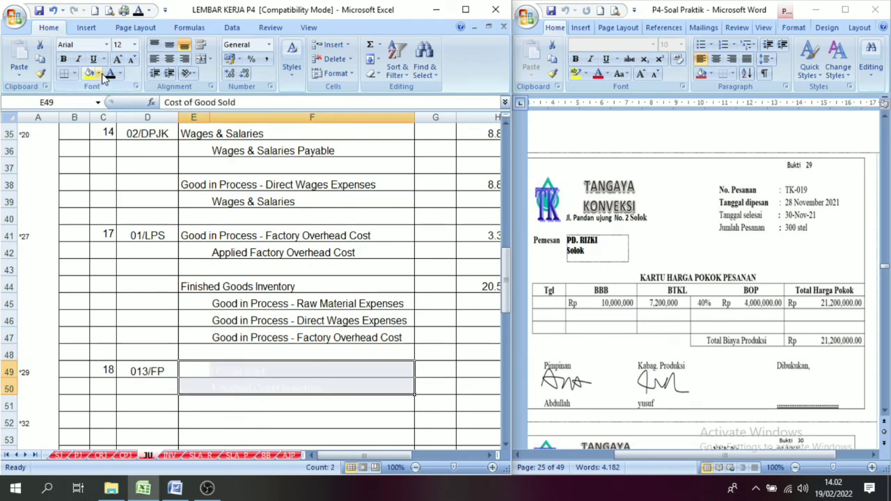
left_click(110, 73)
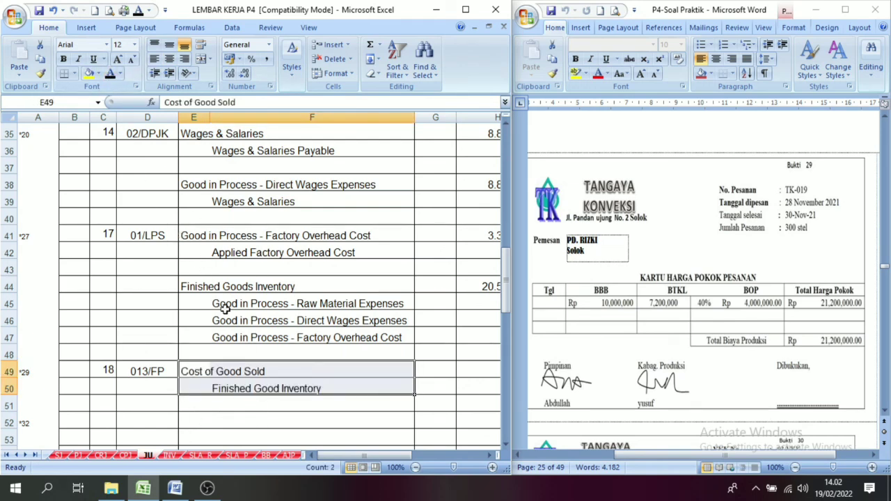
left_click(188, 374)
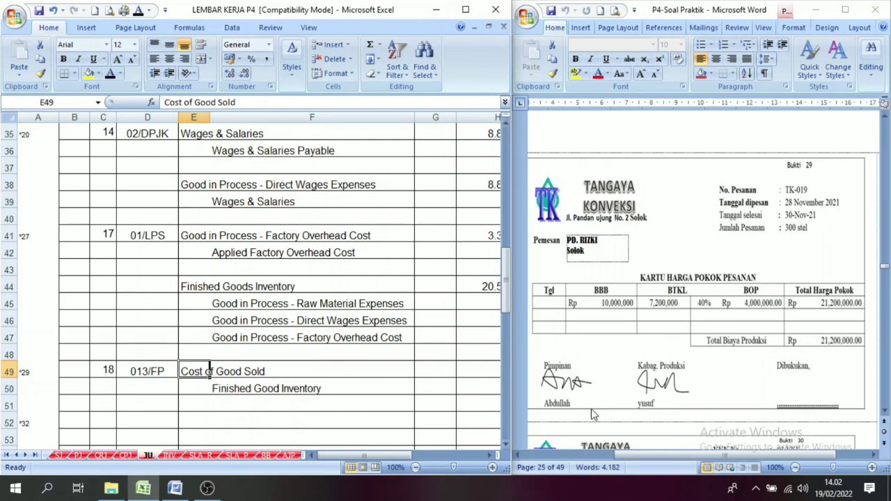
Look at petty cash voucher 30 for PT Telkom in the Word document and head back to voucher 29.
left_click(884, 411)
scroll(885, 412, "down", 6)
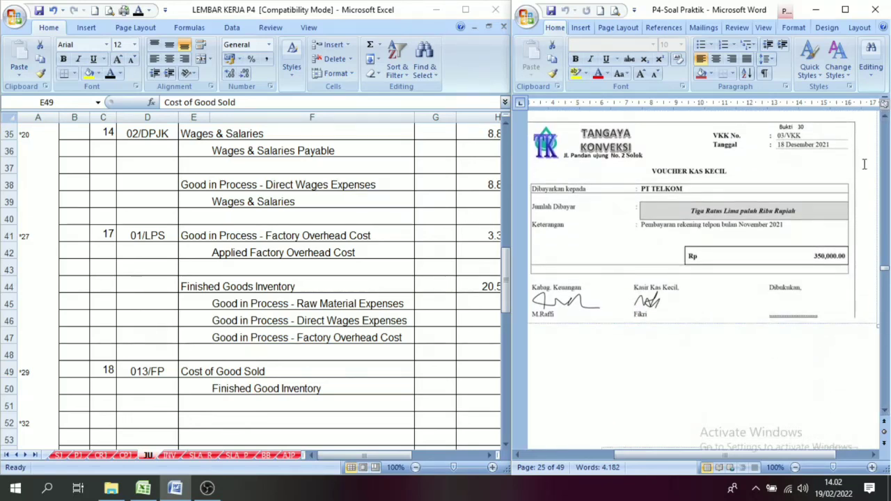
left_click(884, 116)
left_click(884, 117)
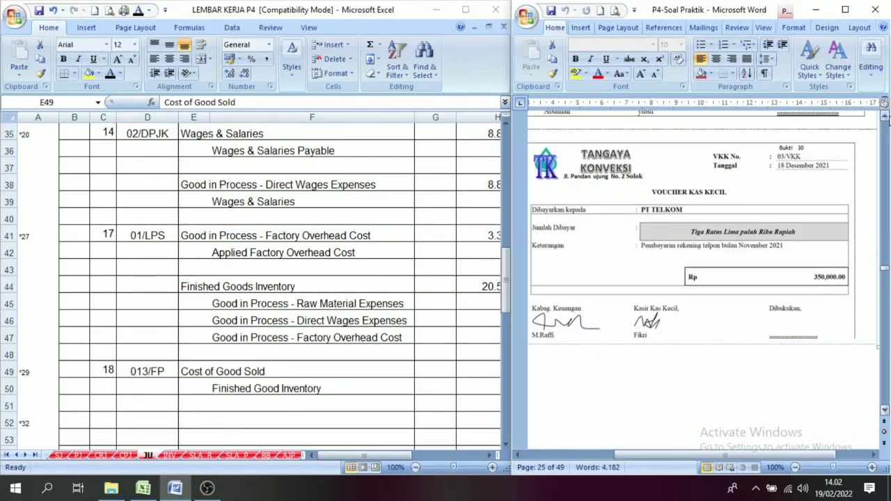